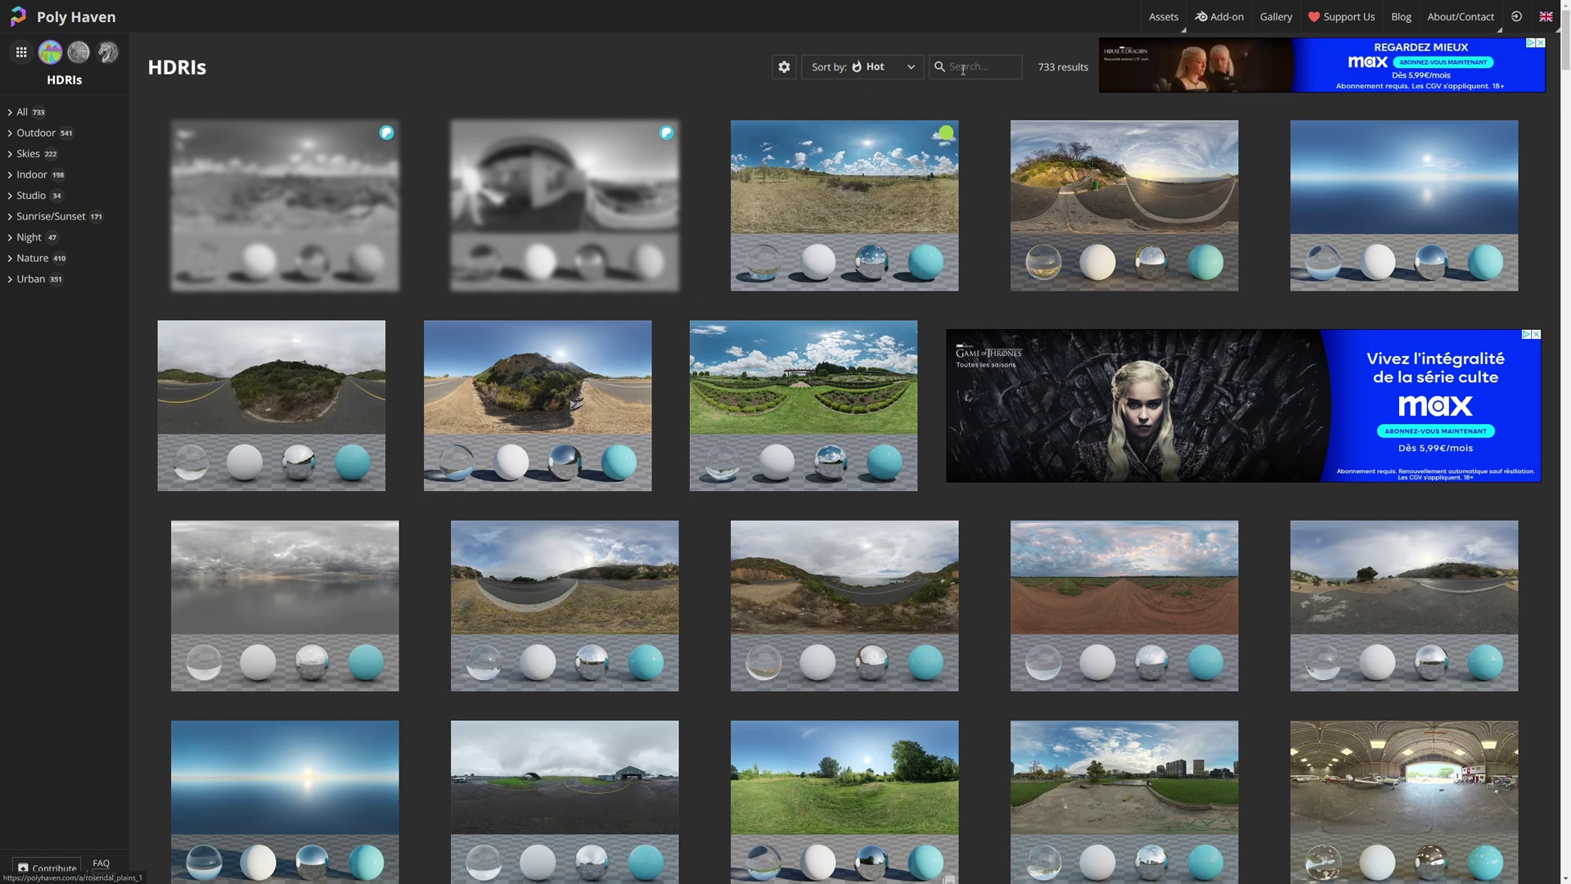
Search the HDRI library for "machin" and open the Machine Shop 02 asset.
type("hin")
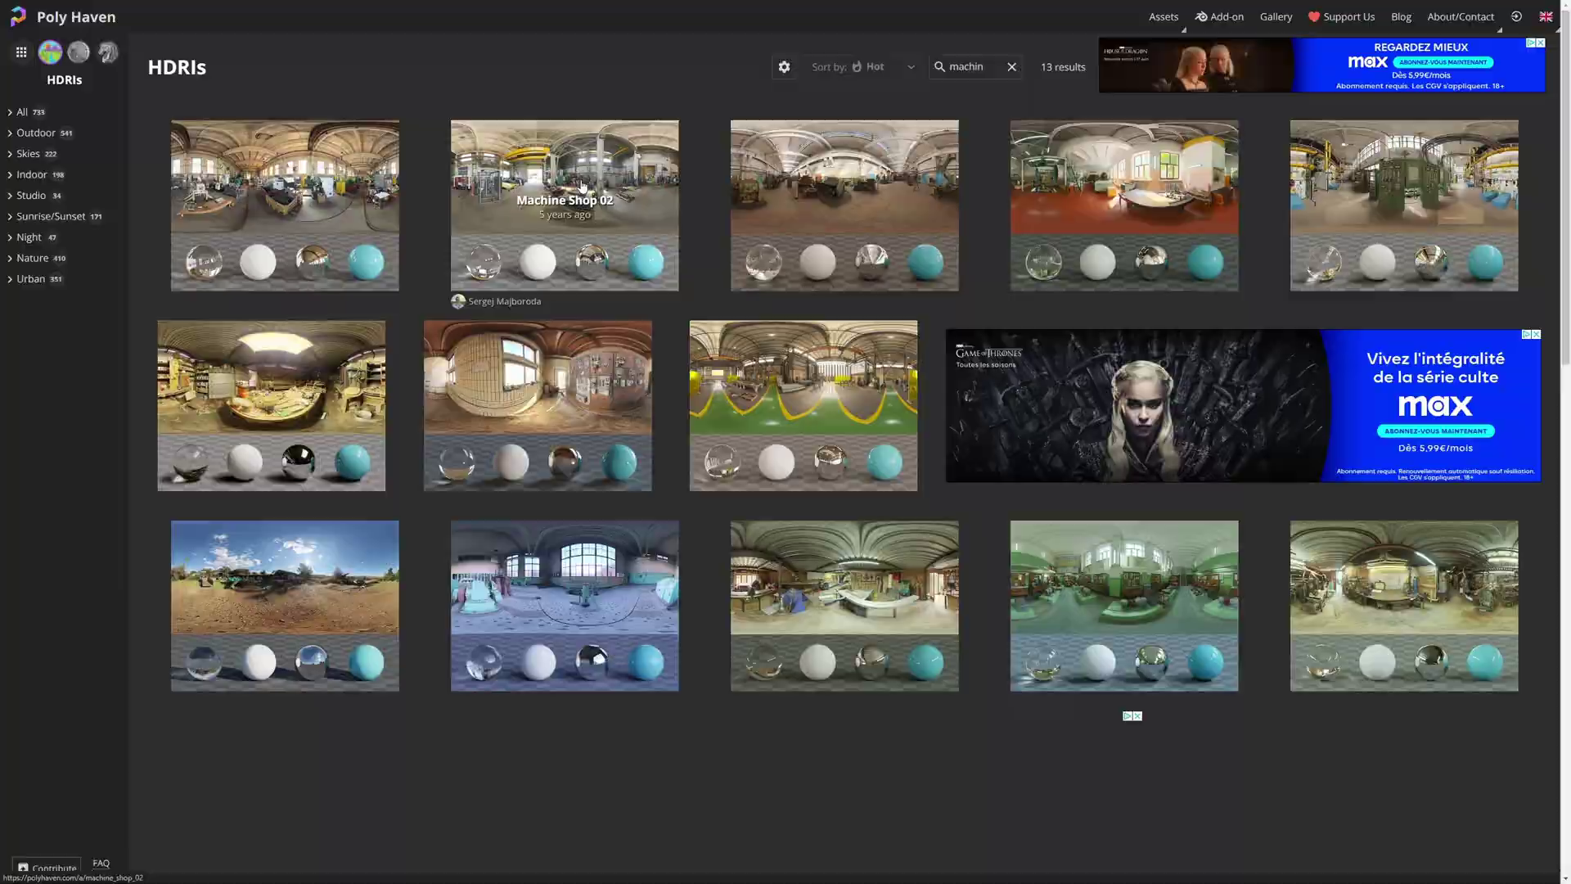
left_click(583, 186)
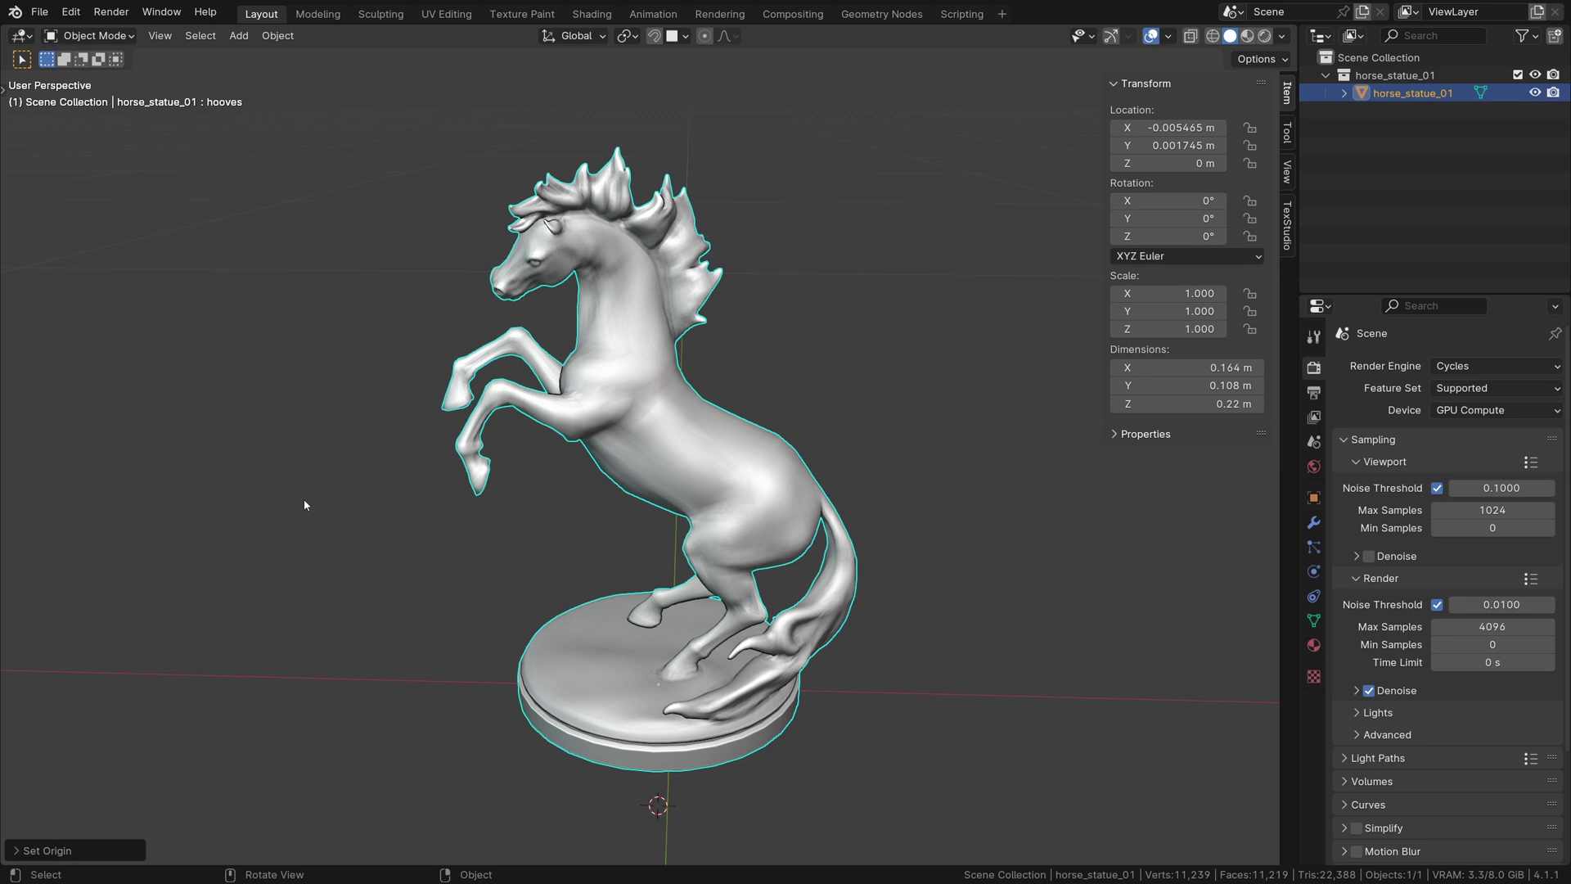
Switch to Blender's Shading workspace, frame the horse statue and display the 3D view in rendered shading.
left_click(592, 15)
key("KP_Decimal")
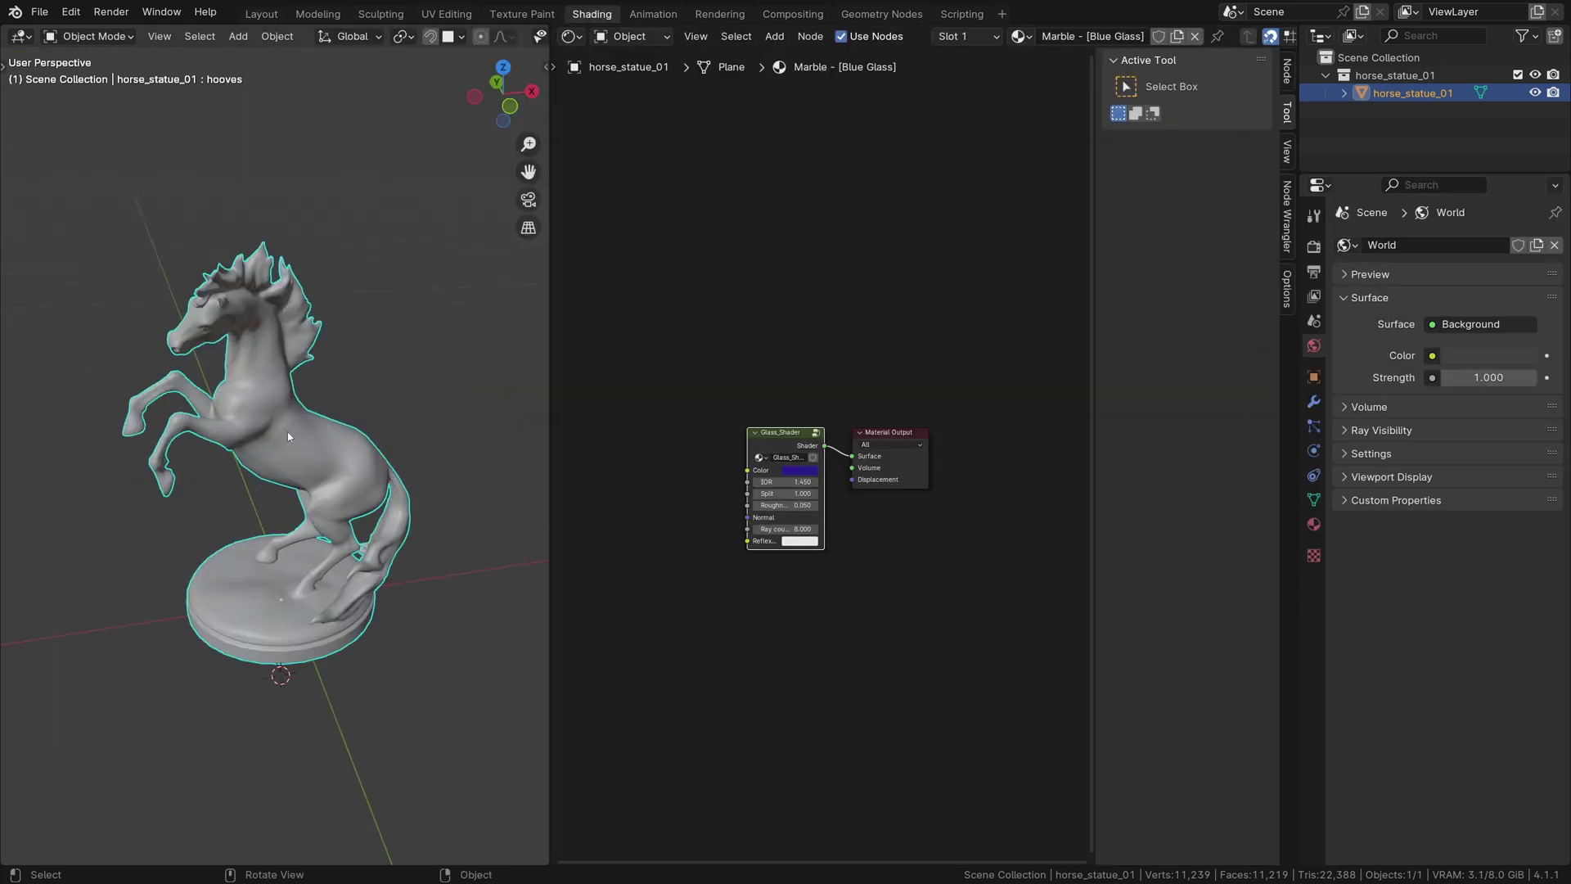
middle_click_drag(291, 476, 284, 464)
key("z")
left_click(283, 359)
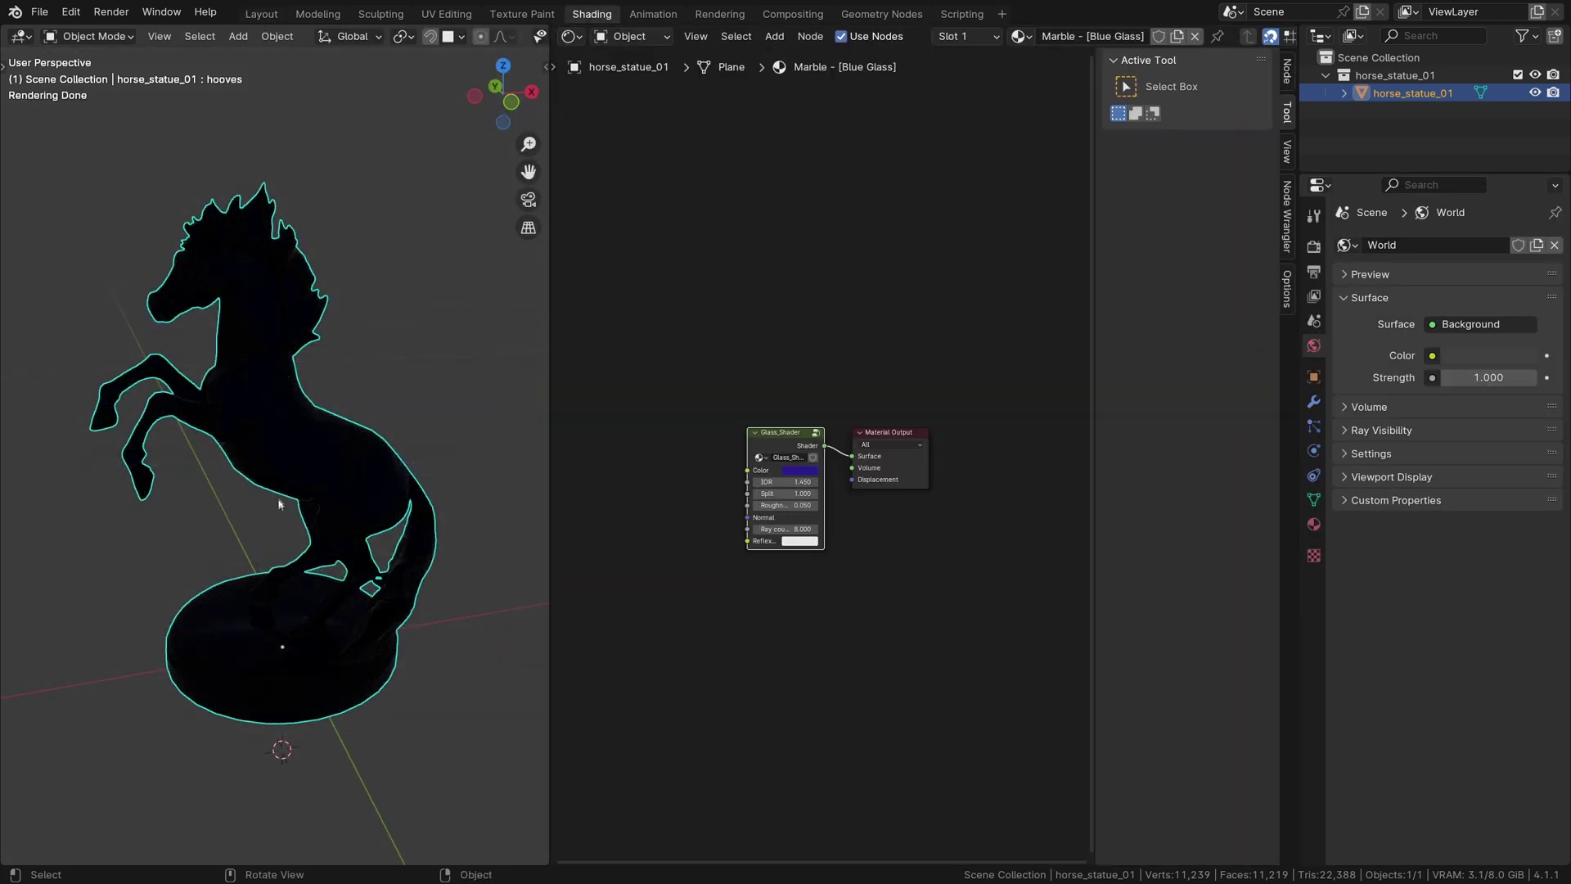
mouse_move(283, 383)
middle_mouse_down()
mouse_move(416, 405)
mouse_move(311, 486)
middle_mouse_up()
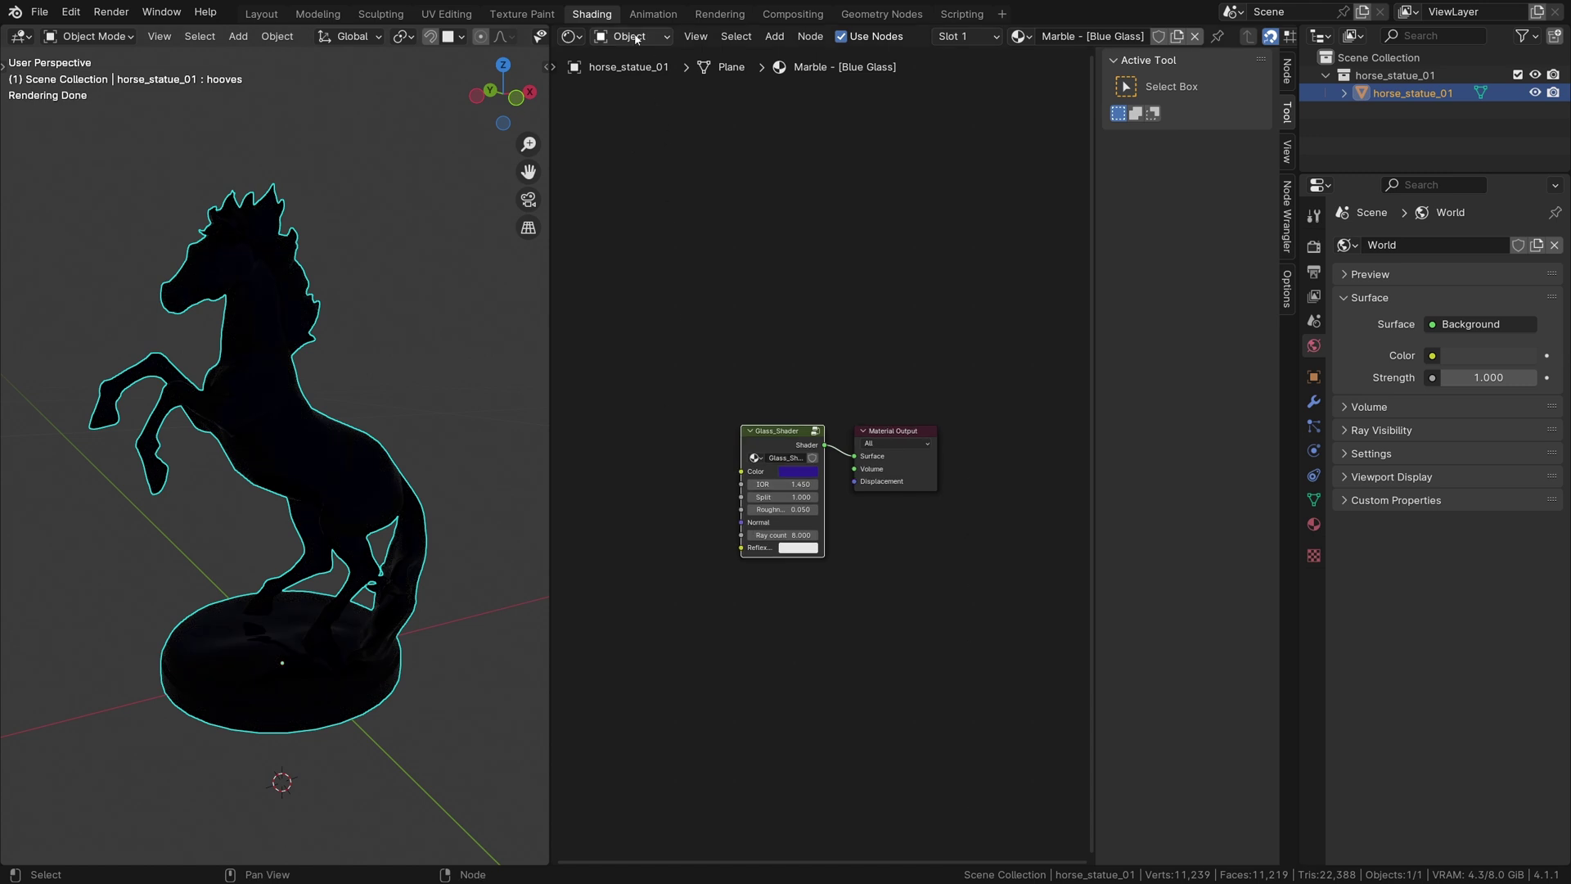
Switch the node editor from the object's material to the World shader nodes.
left_click(634, 99)
middle_click_drag(681, 394, 756, 308)
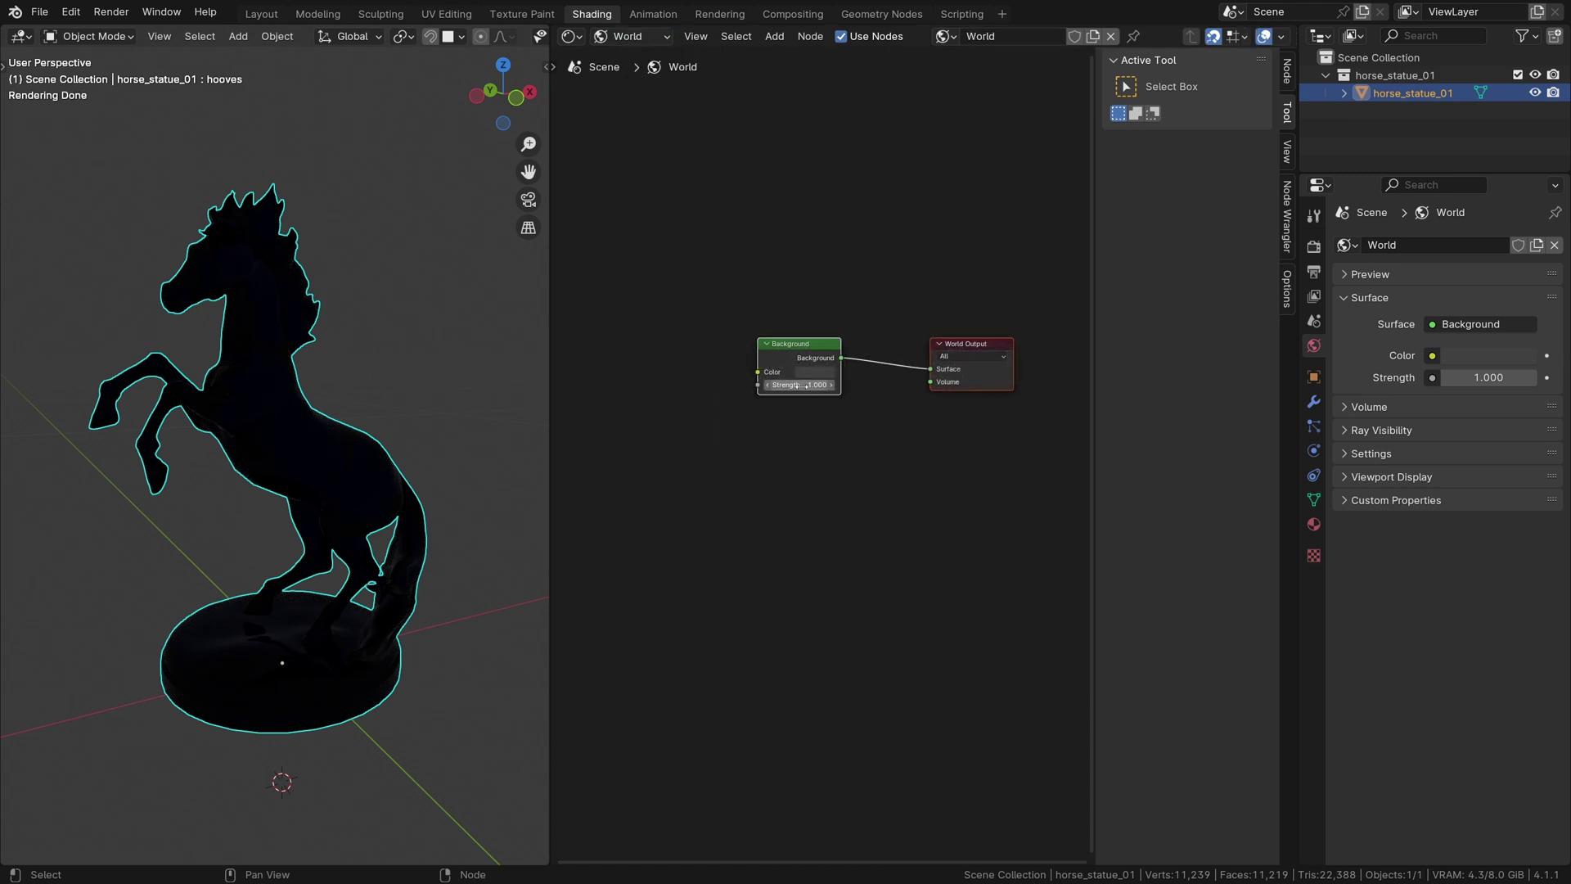
Try a World background strength of 7.8 and set it back to 1.
left_click_drag(796, 385, 850, 385)
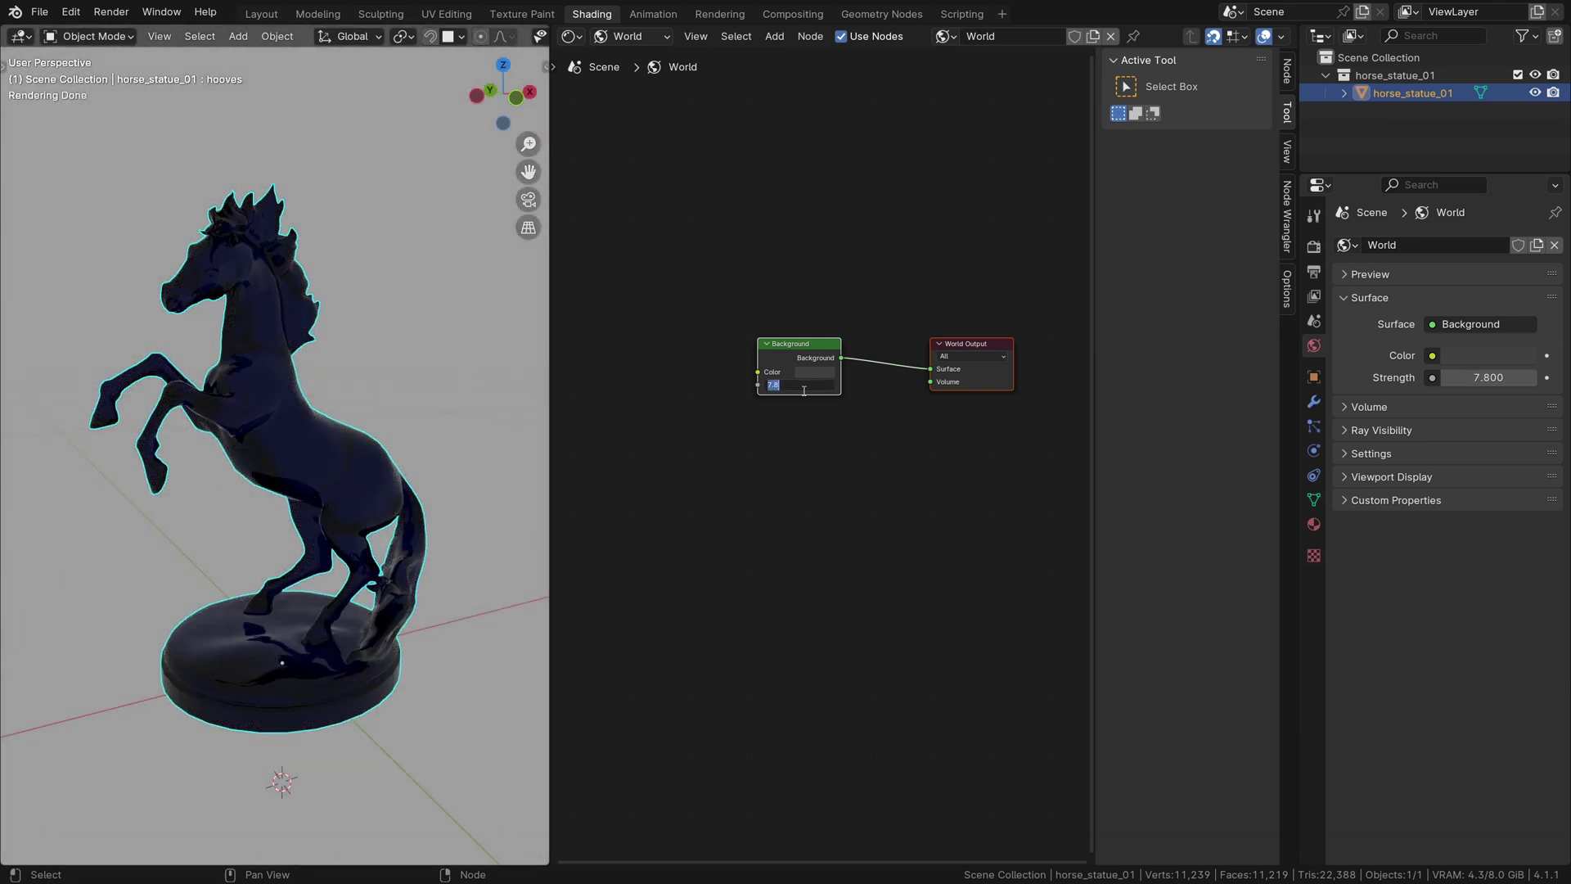
type("1")
key("Return")
Add an Environment Texture node, link its color to the Background node and load machine_shop_01_4k.exr.
scroll(817, 432, "up", 2)
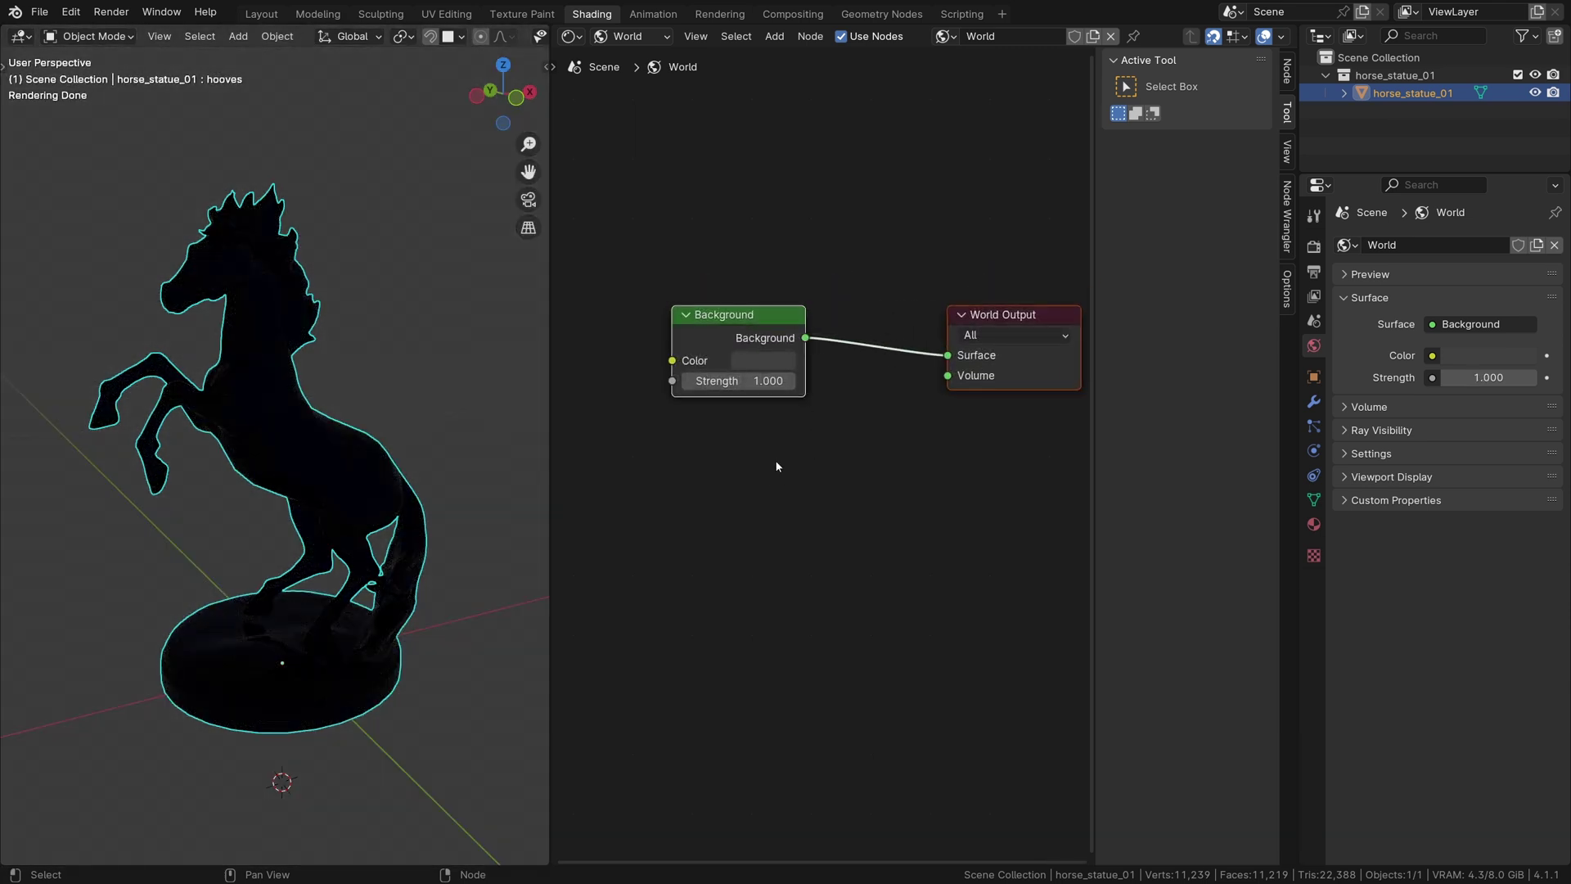
scroll(776, 462, "down", 1)
key("n")
middle_click_drag(827, 492, 898, 488)
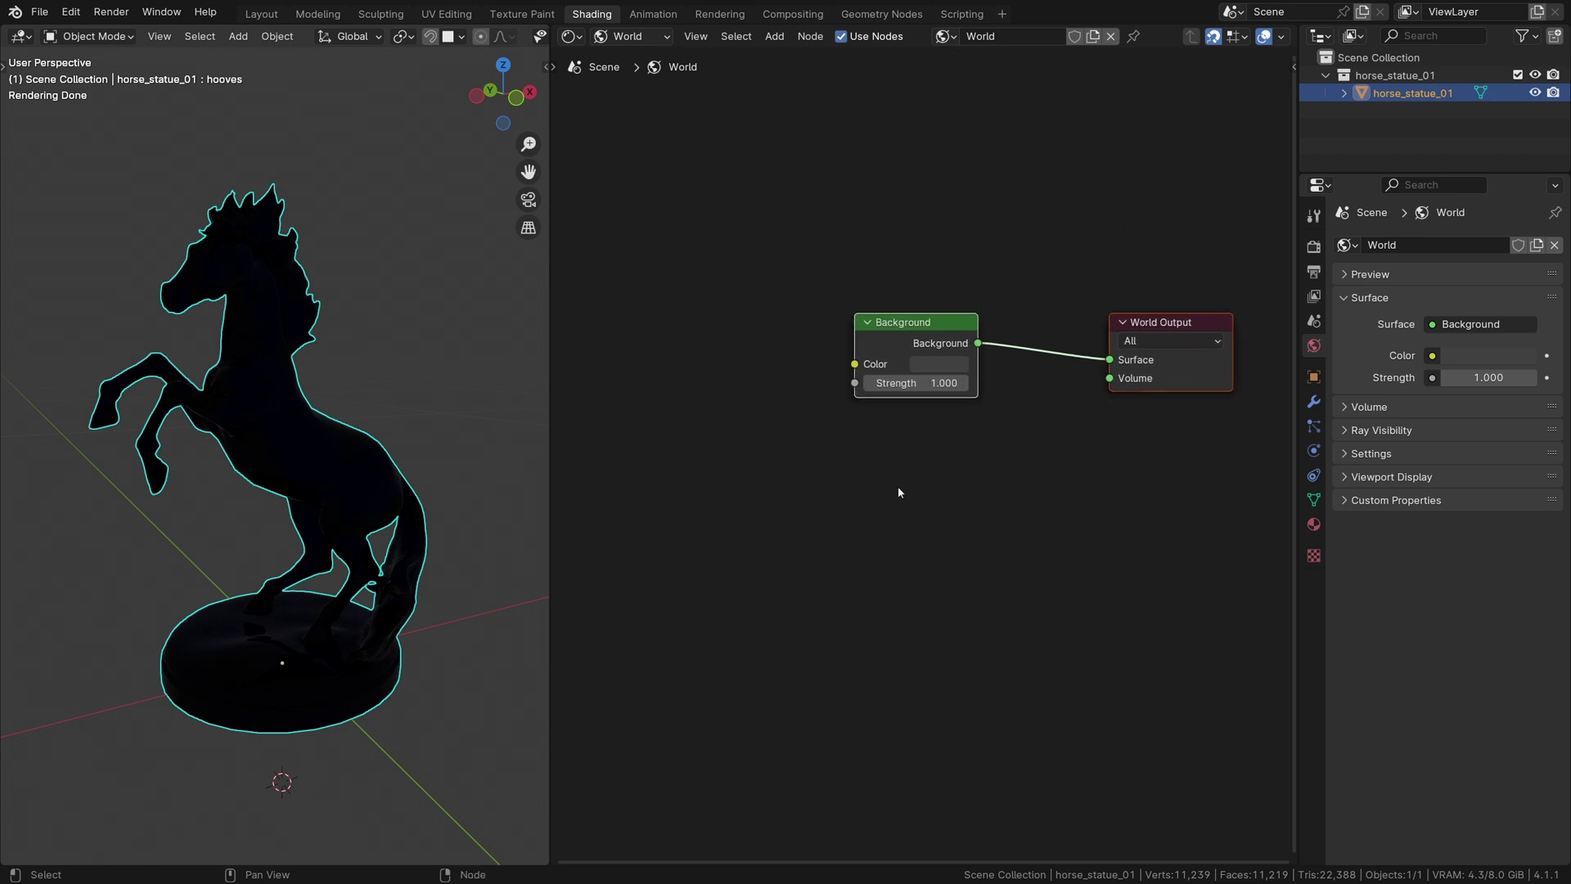
left_click(808, 463)
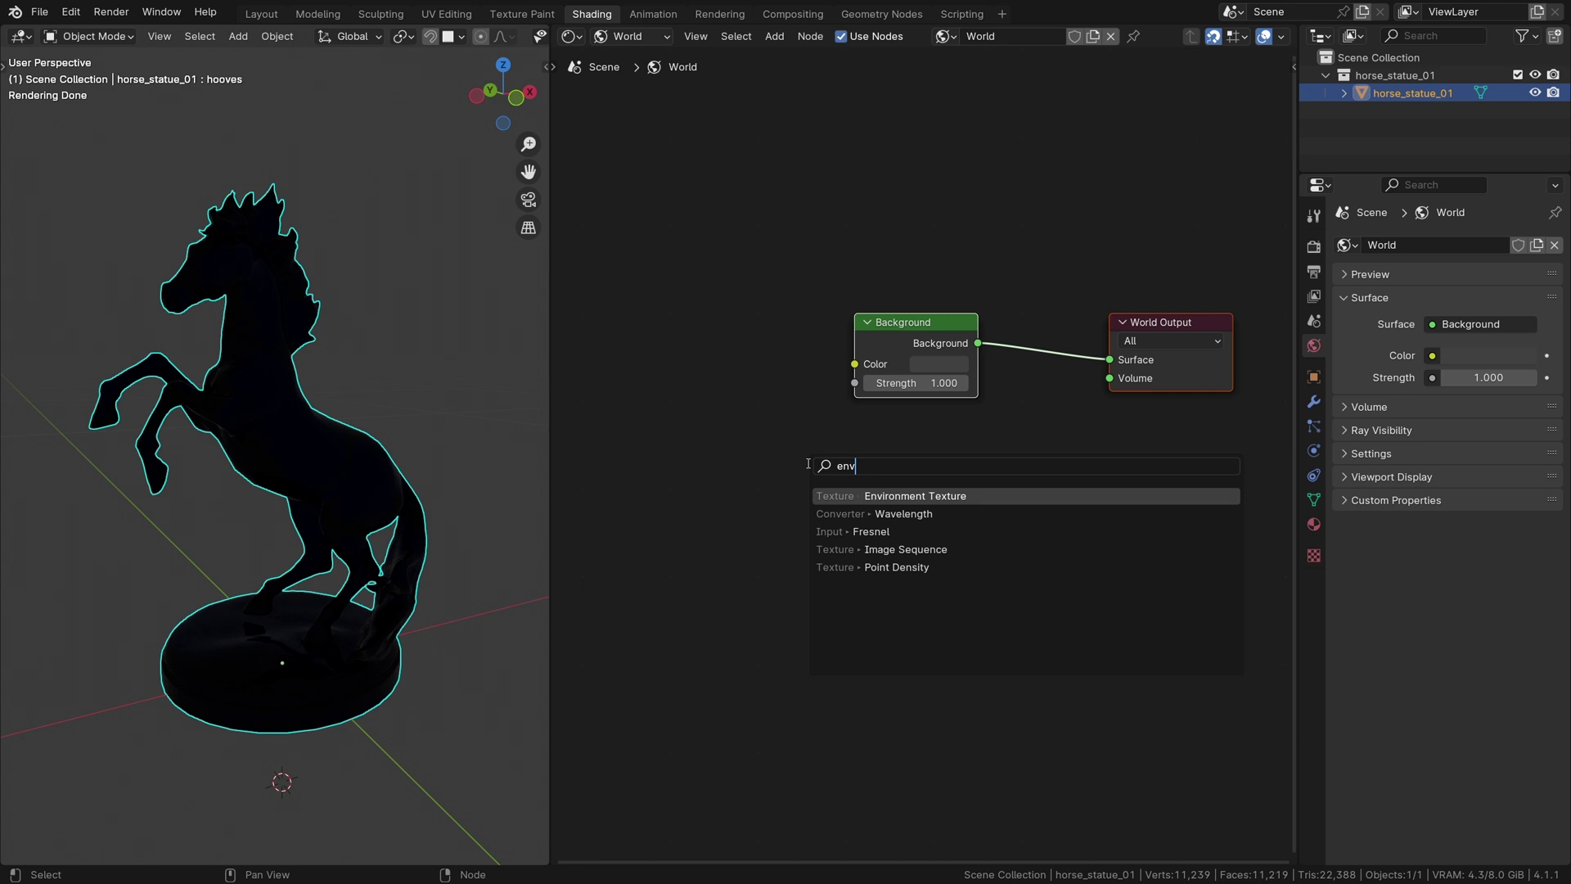
key("Return")
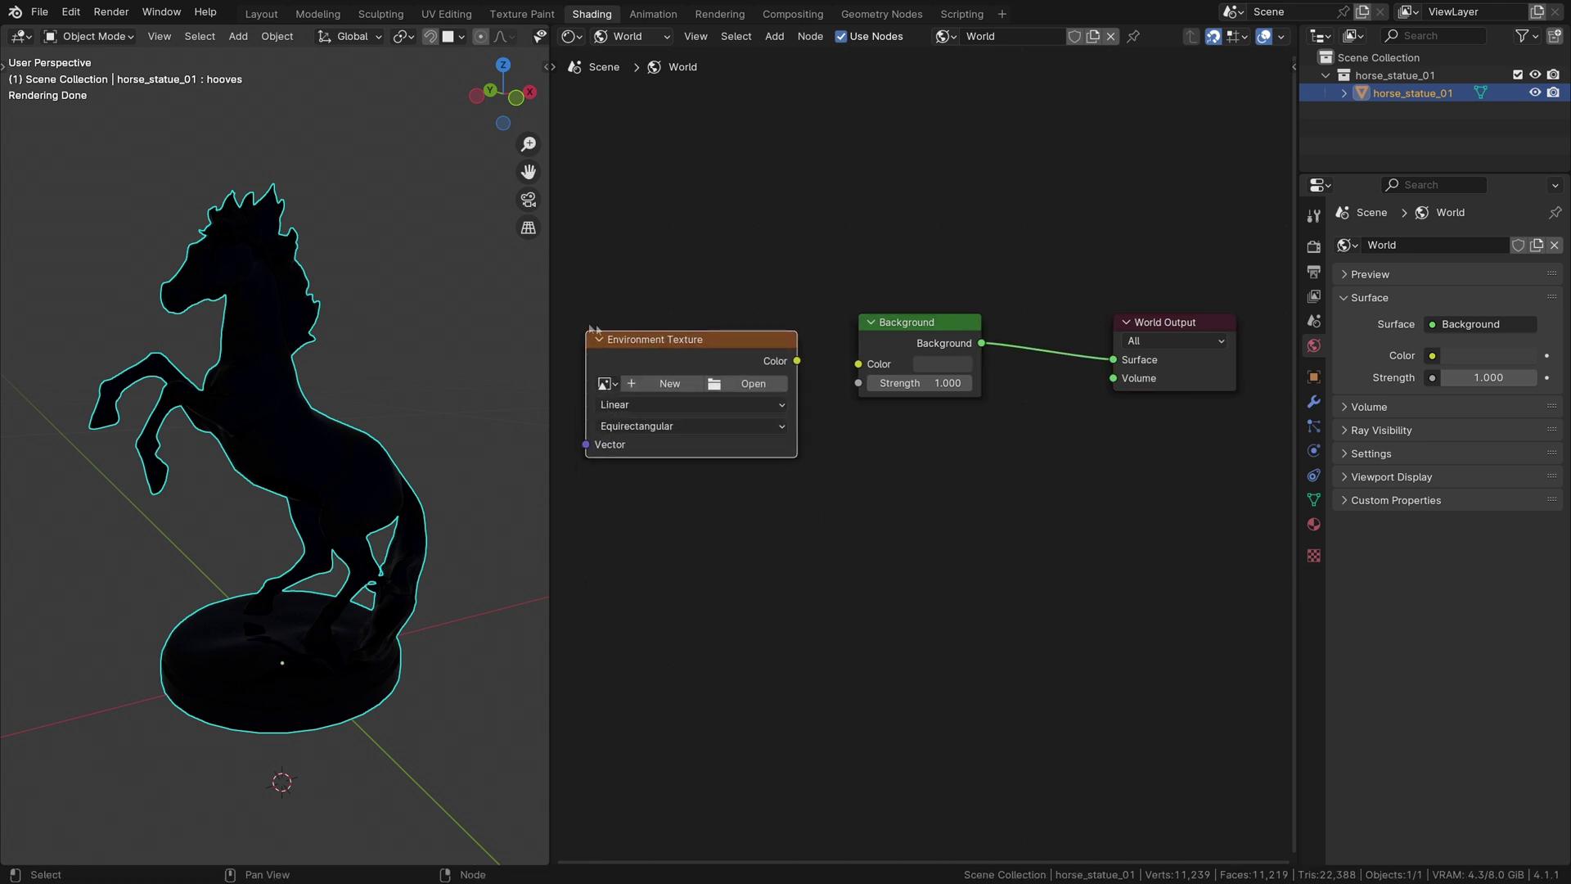
middle_click_drag(779, 521, 855, 502)
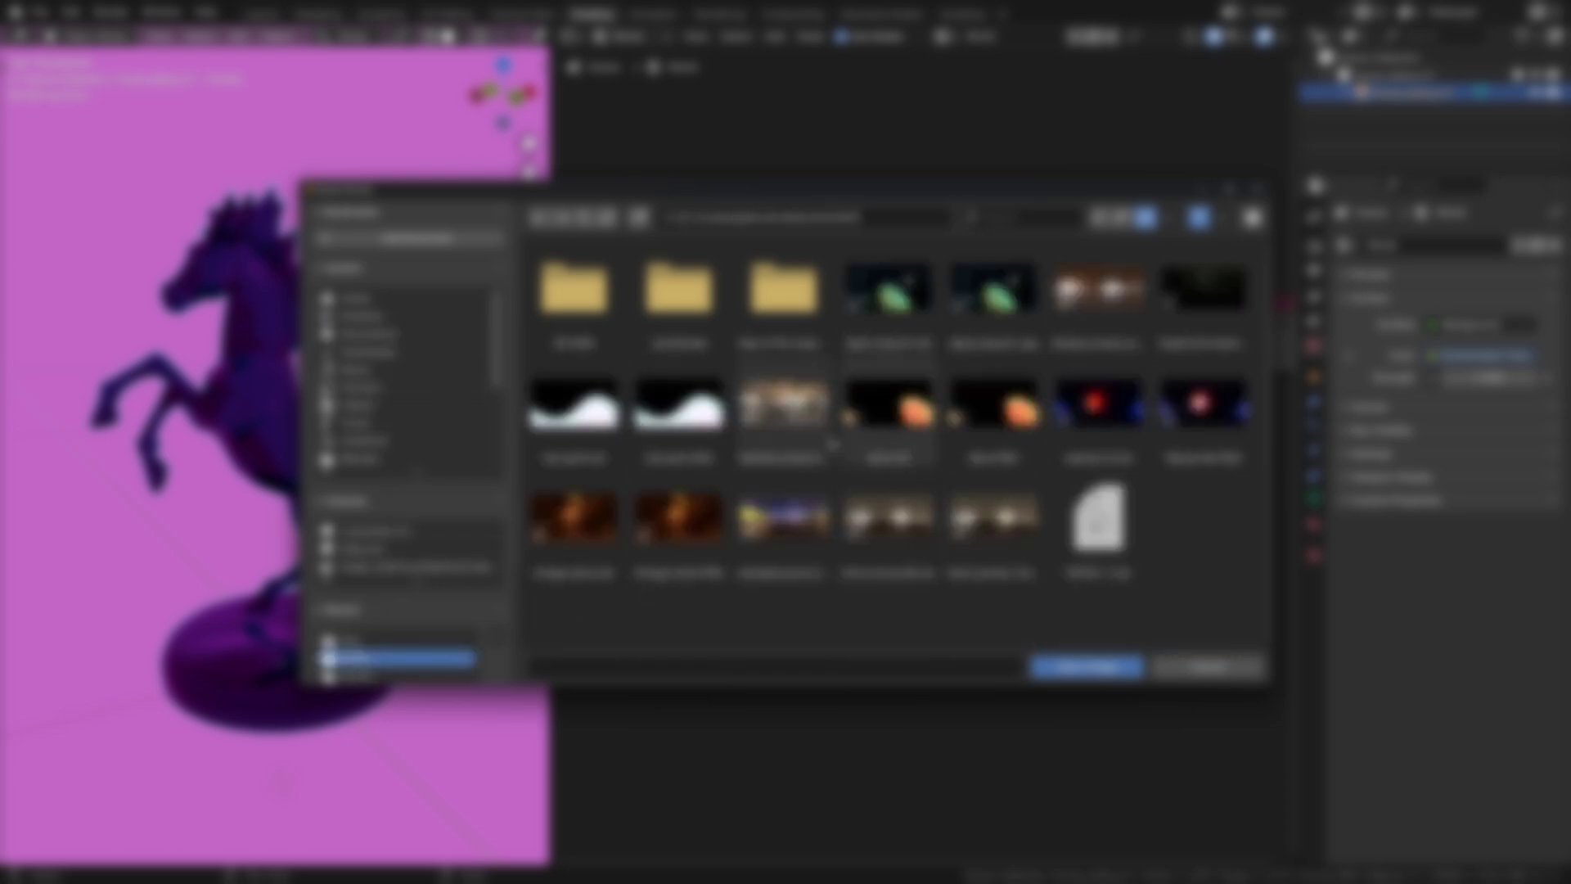
double_click(818, 437)
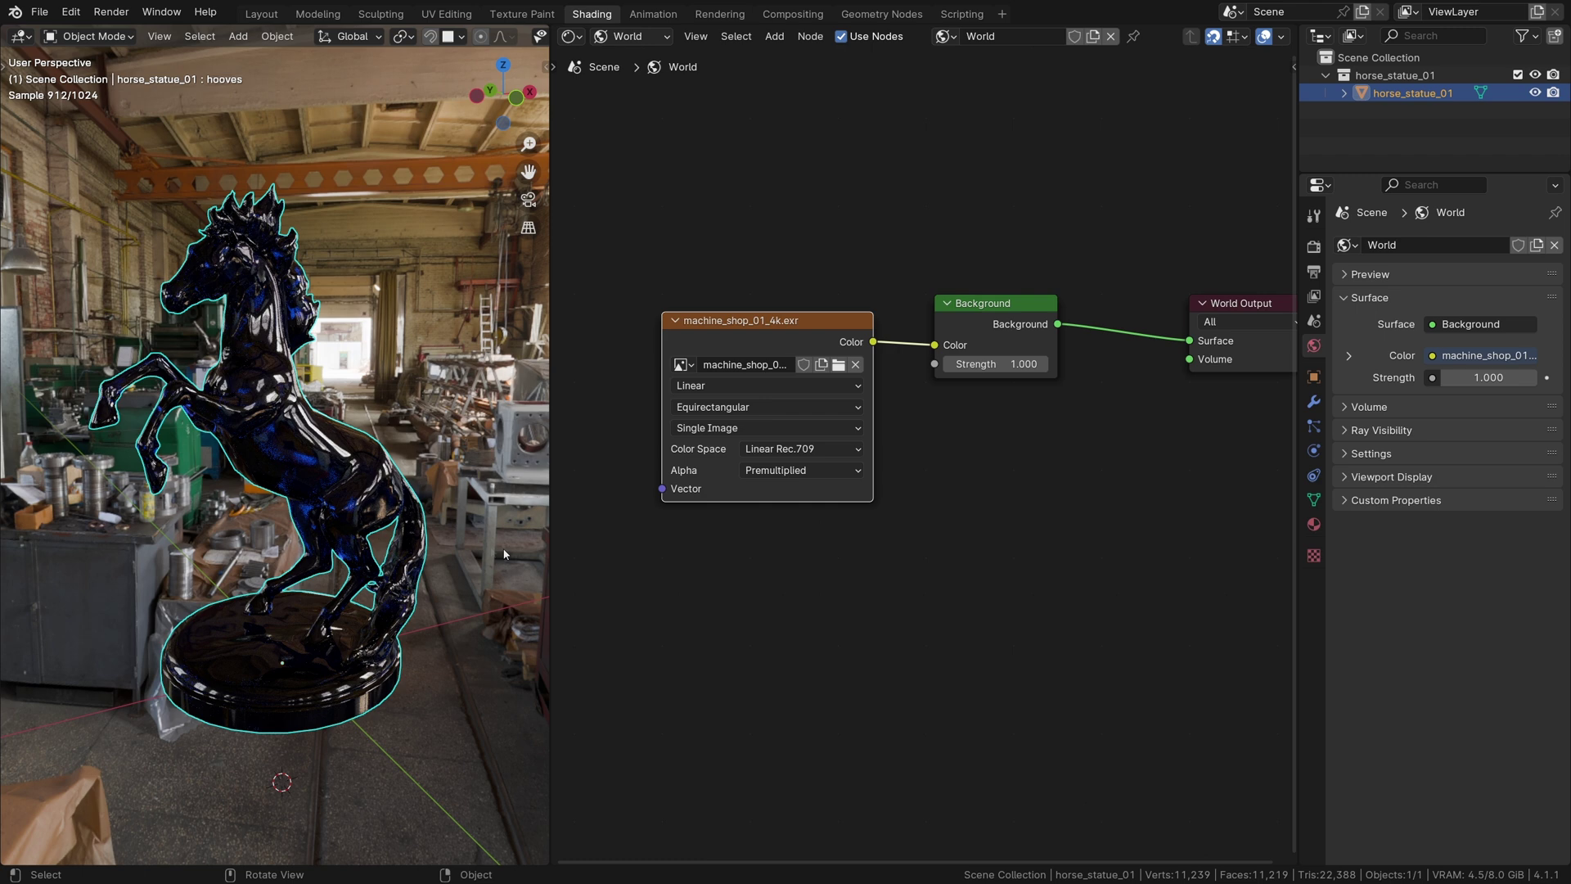
Set the World background strength to 2.6 and inspect the lit statue from other angles.
middle_click_drag(503, 554, 327, 446)
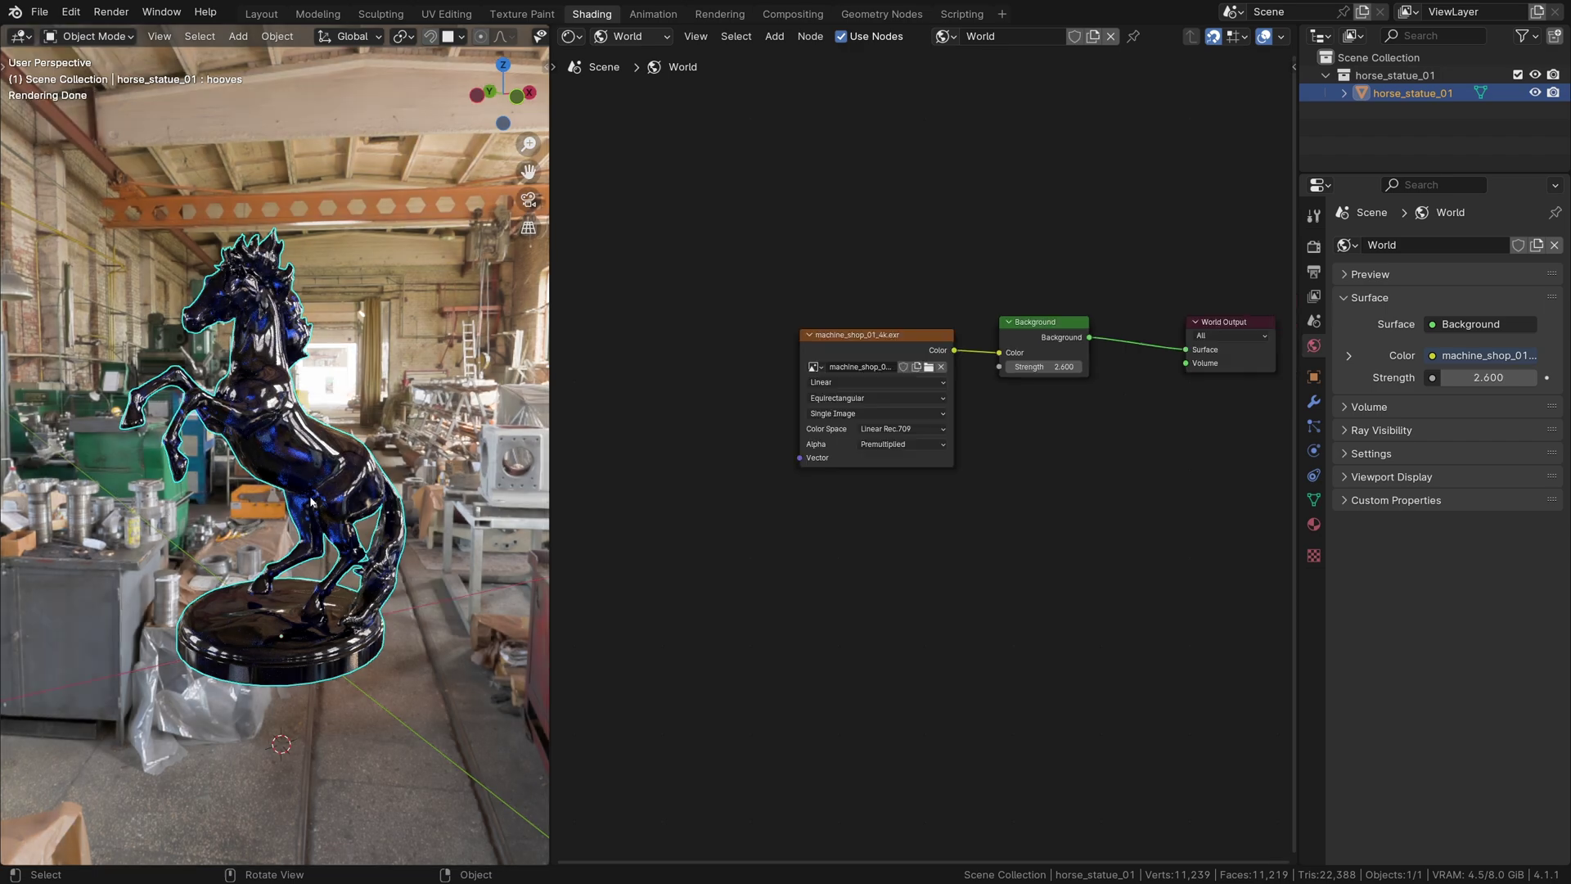
middle_click_drag(344, 426, 311, 324)
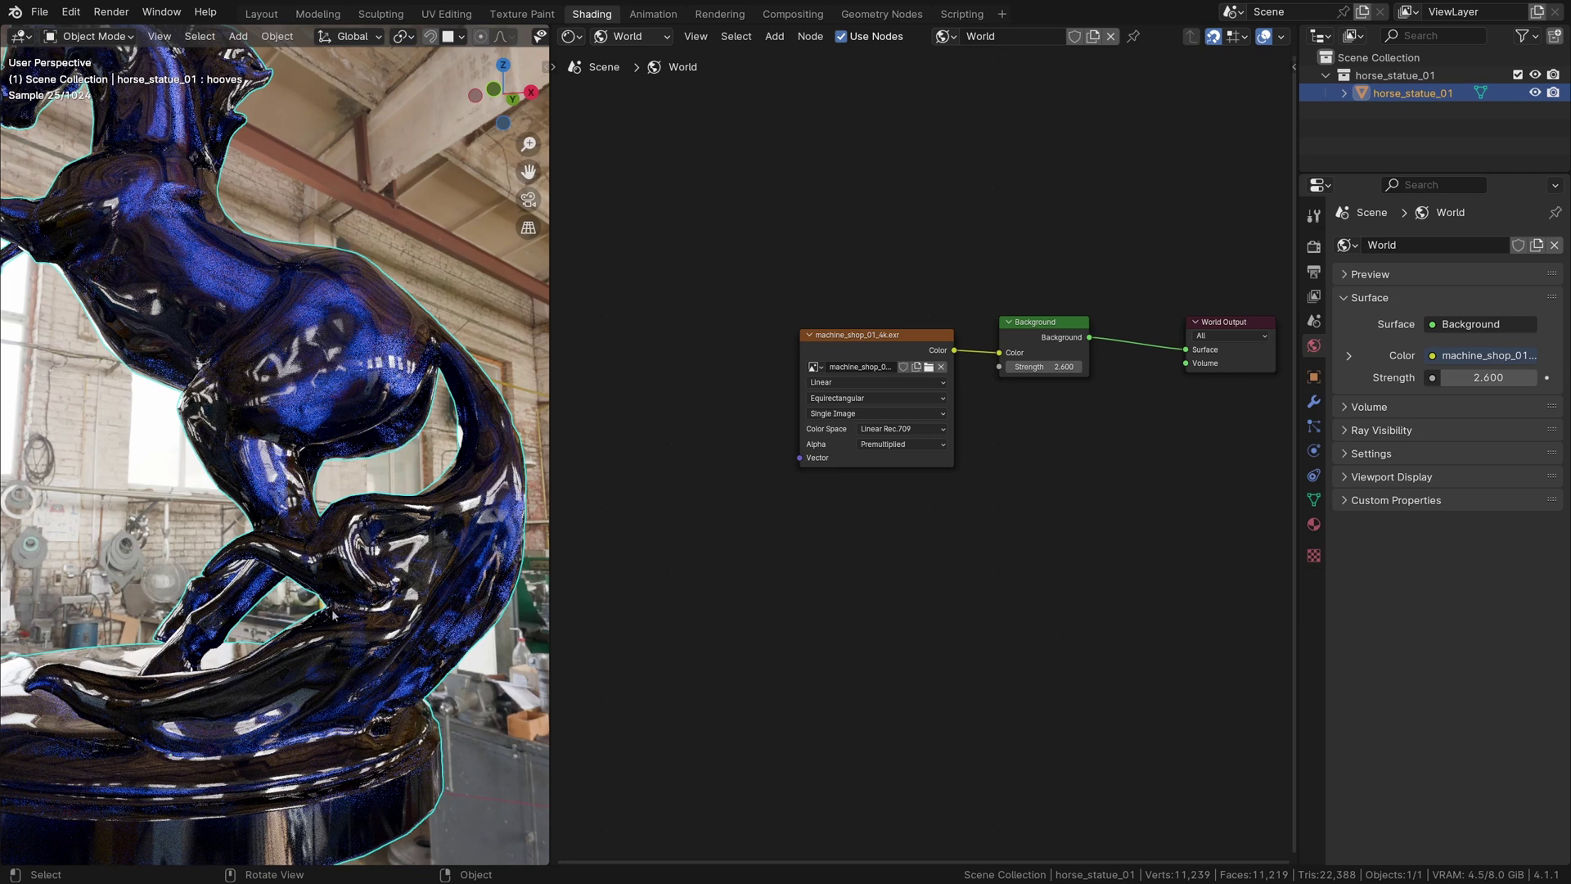
Move the environment texture node farther from the Background node and widen the node editor.
scroll(841, 455, "down", 1)
left_click_drag(842, 456, 674, 442)
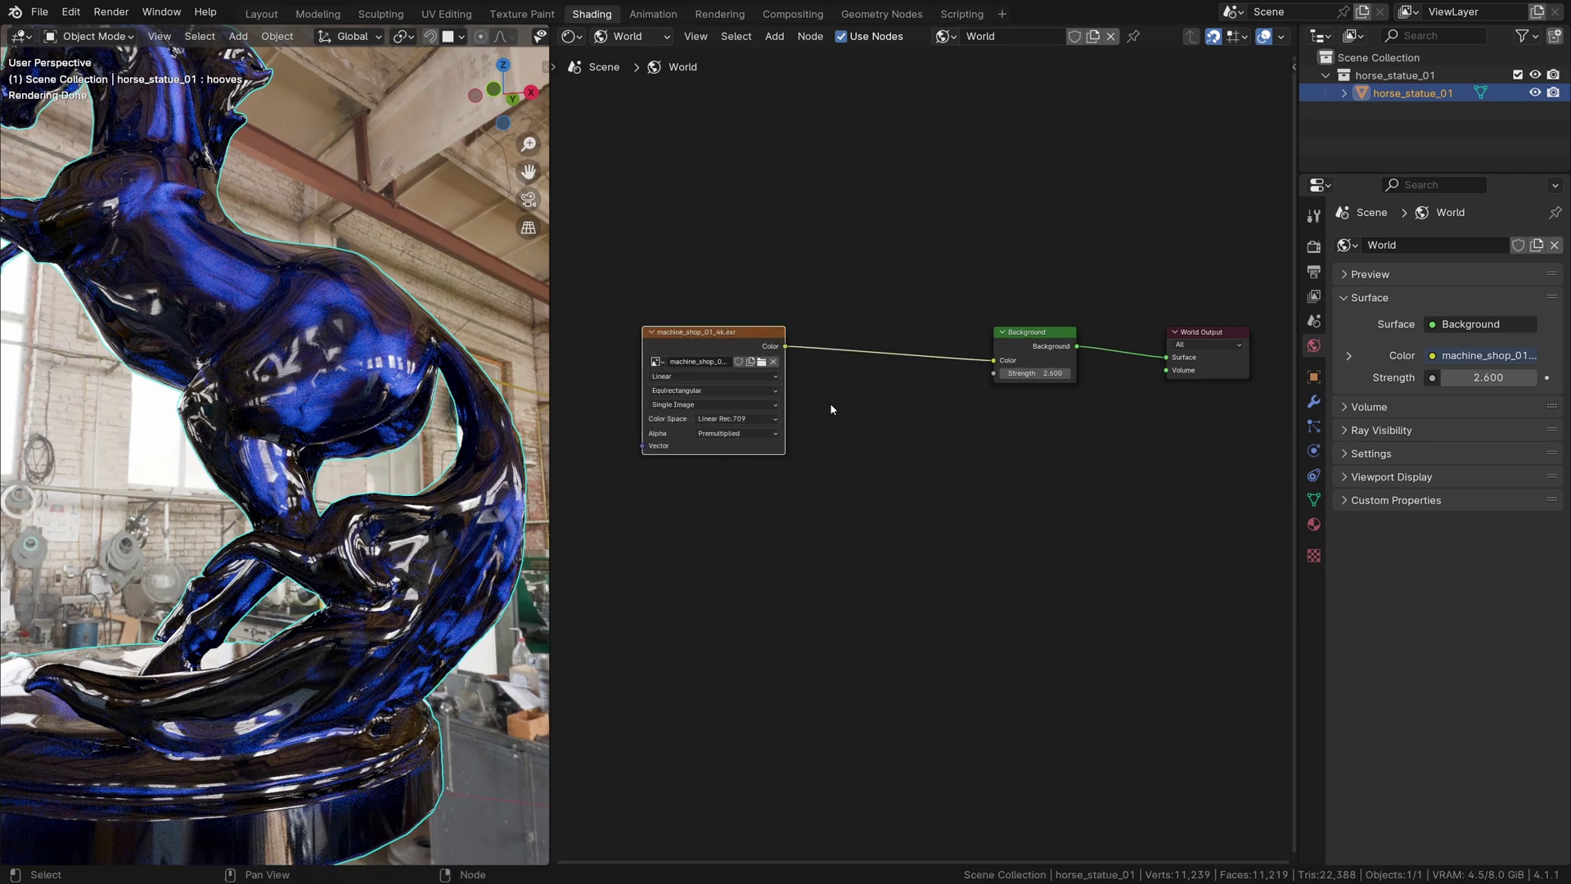
scroll(830, 402, "up", 3)
left_click_drag(553, 374, 379, 375)
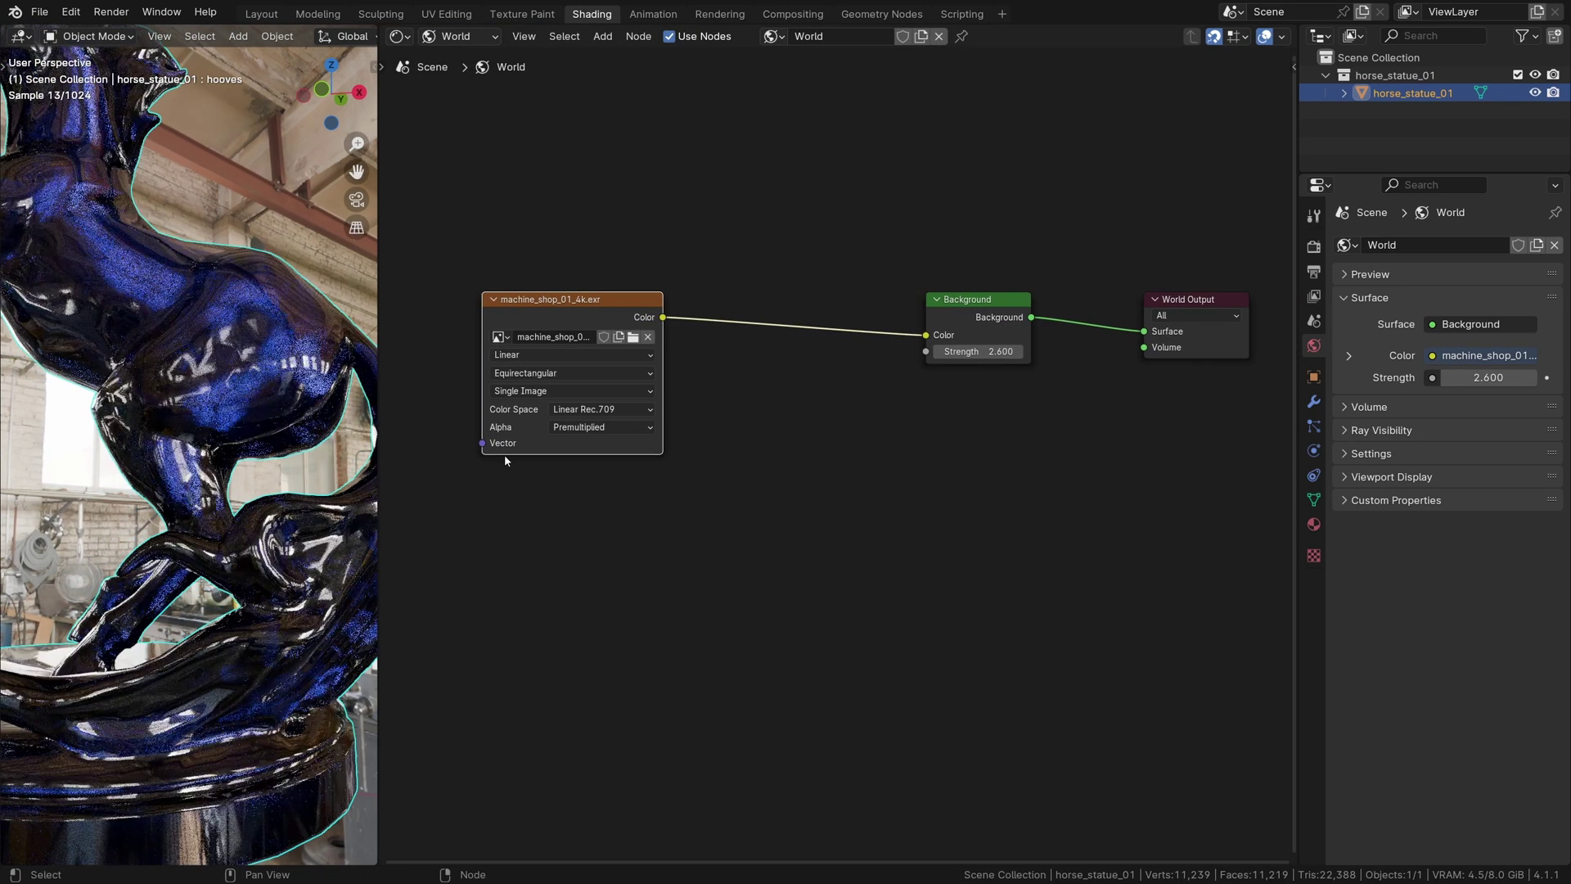
Insert a Hue/Saturation/Value node between the environment texture and Background nodes and set its Saturation to 0.
left_click_drag(482, 443, 767, 430)
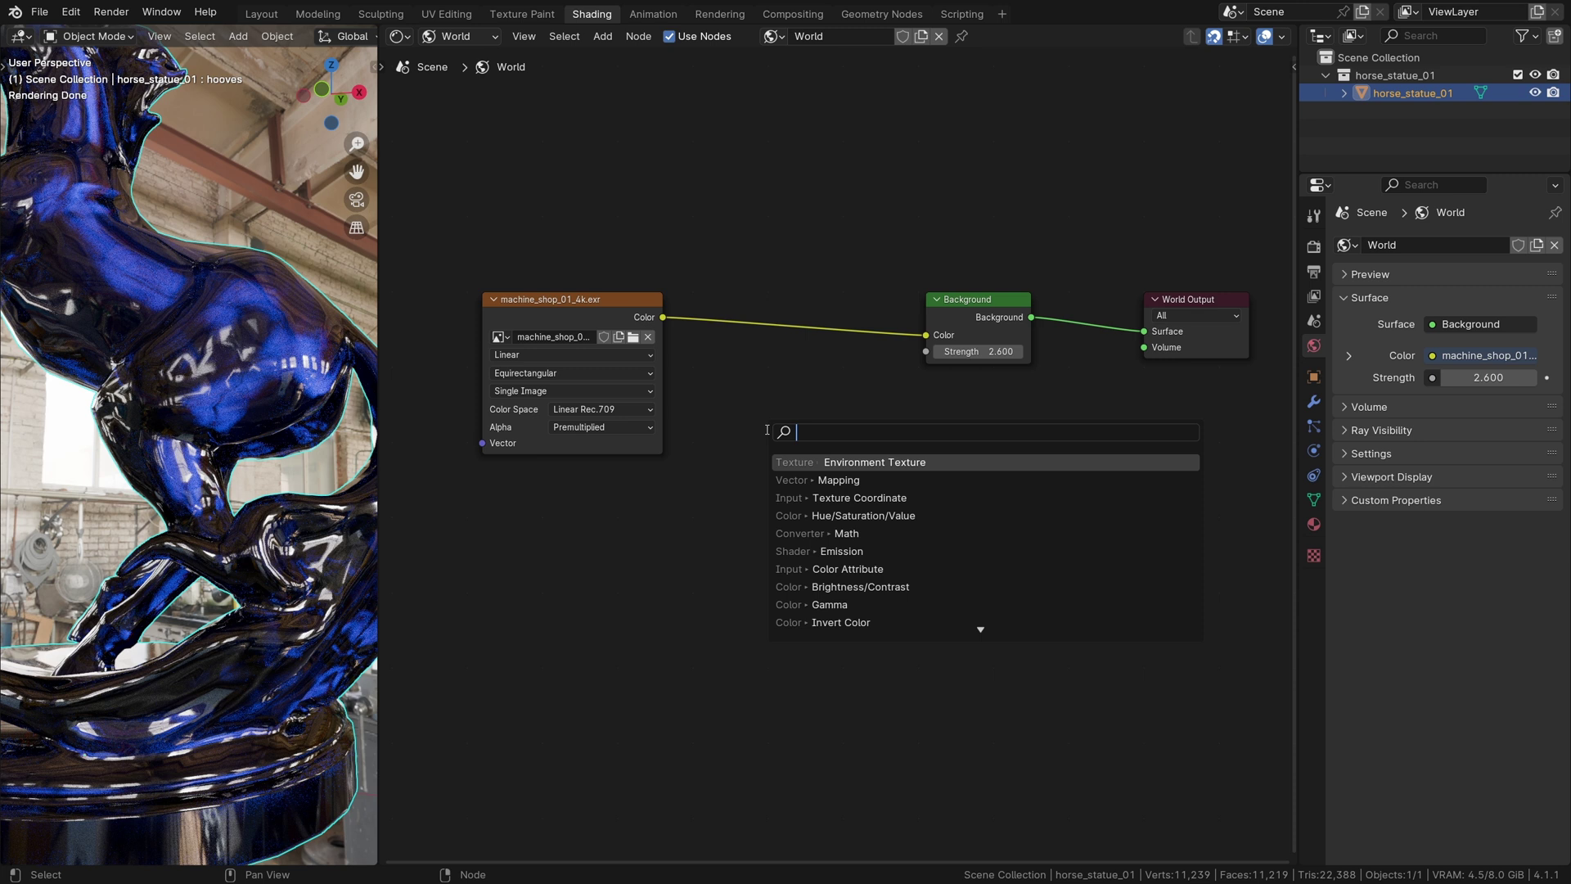
left_click(844, 460)
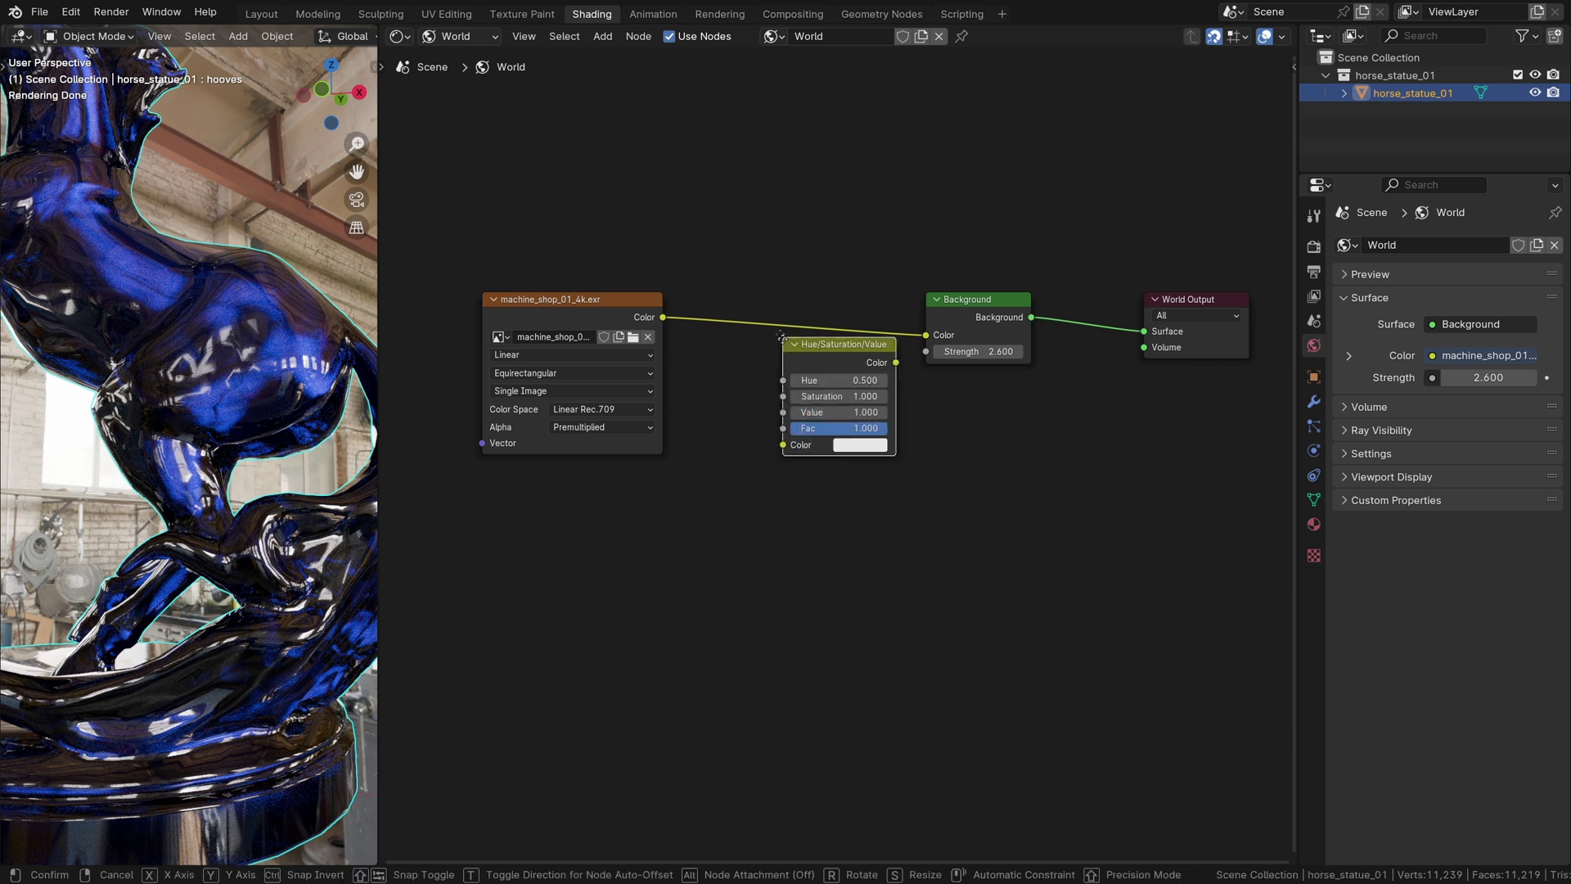
left_click(763, 312)
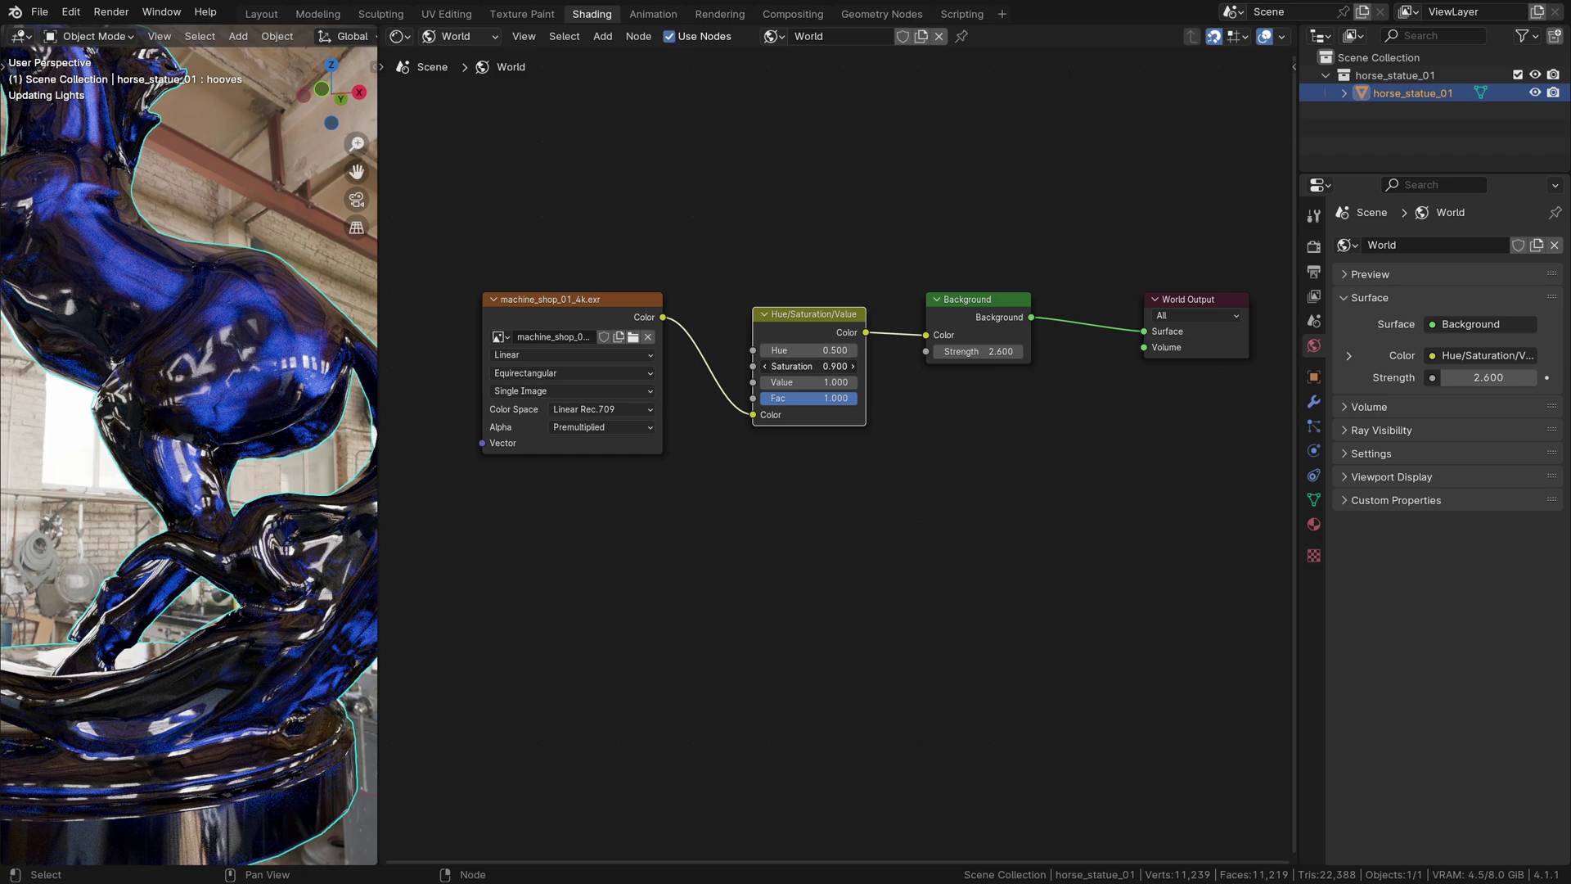
left_click_drag(792, 366, 610, 367)
middle_click_drag(352, 488, 306, 667)
Add a Texture Coordinate node ahead of the environment texture node.
scroll(261, 607, "down", 1)
key("shift+a")
left_click(557, 460)
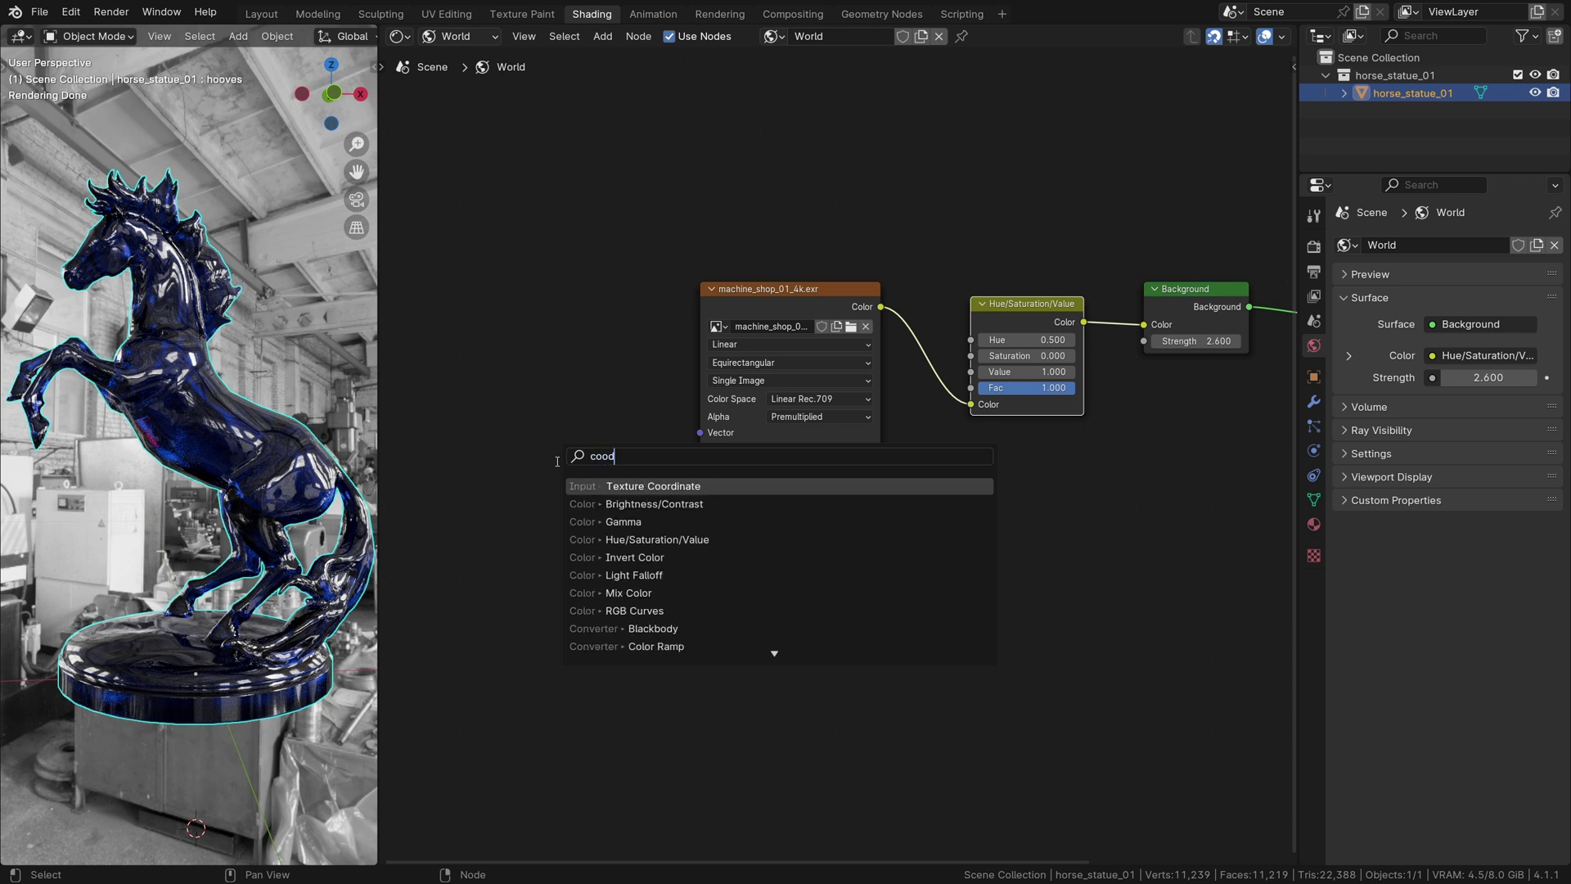
key("Return")
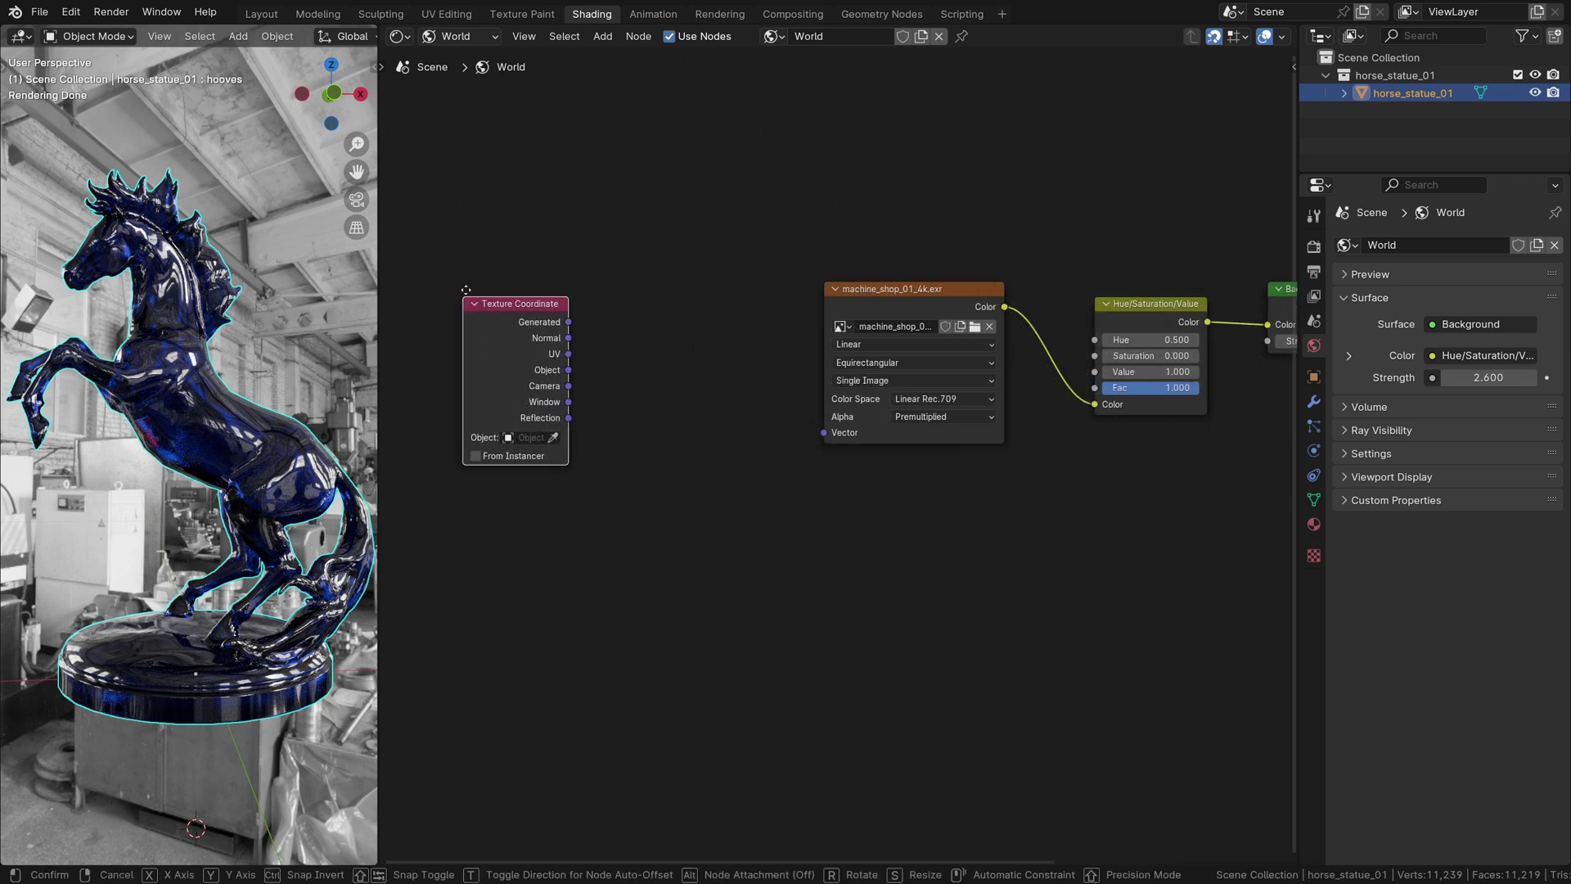
left_click(460, 290)
Add a Mapping node between the Texture Coordinate and environment texture nodes.
key("shift+a")
left_click(640, 385)
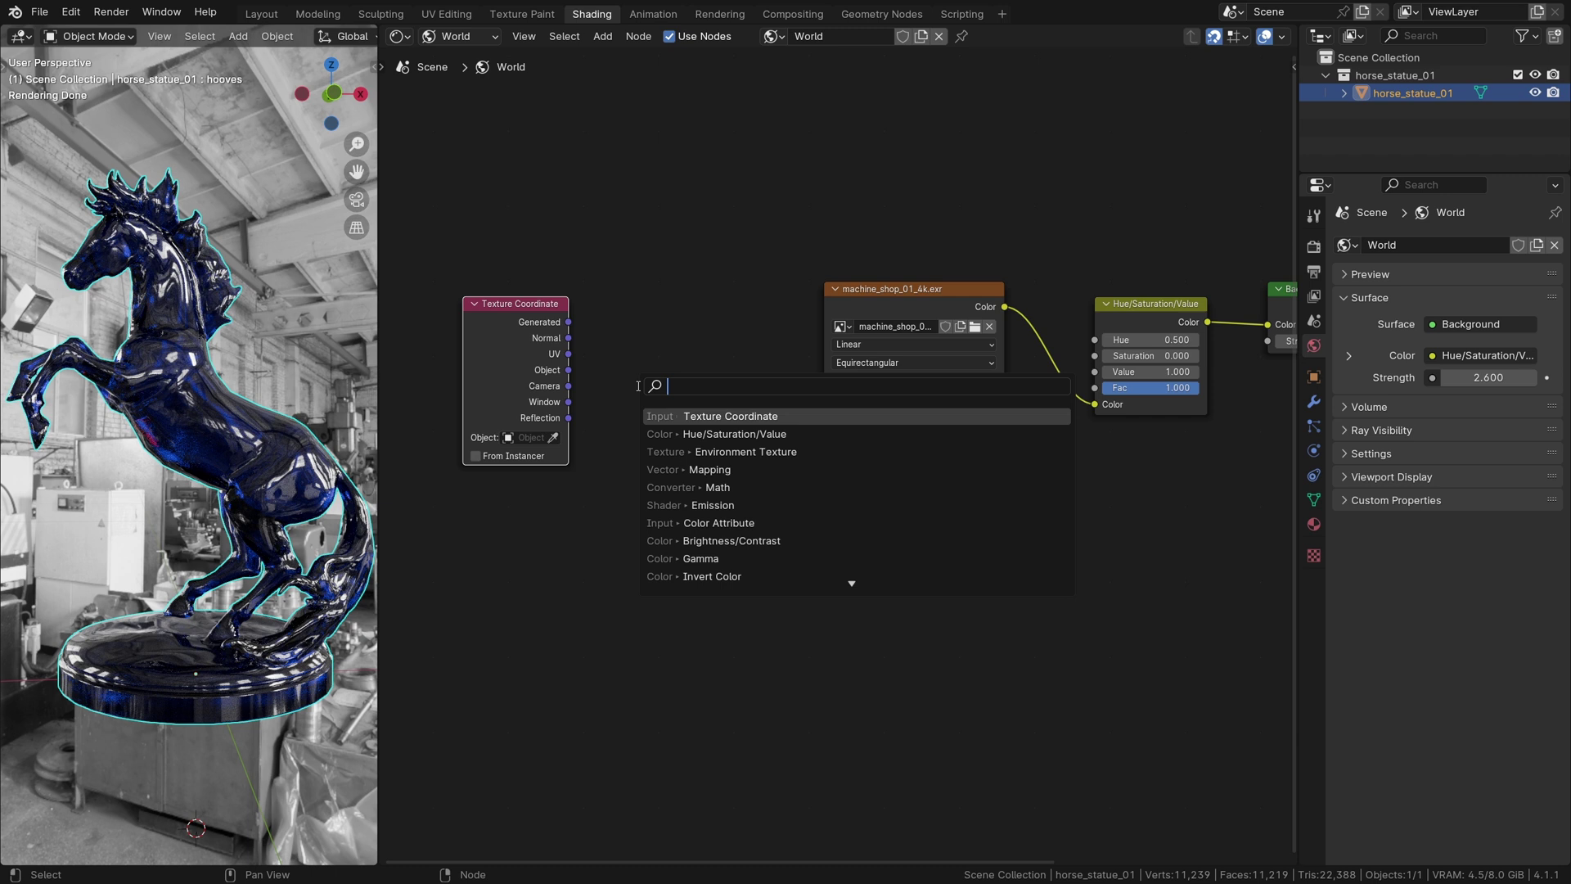
type("mapp")
key("Return")
left_click(731, 316)
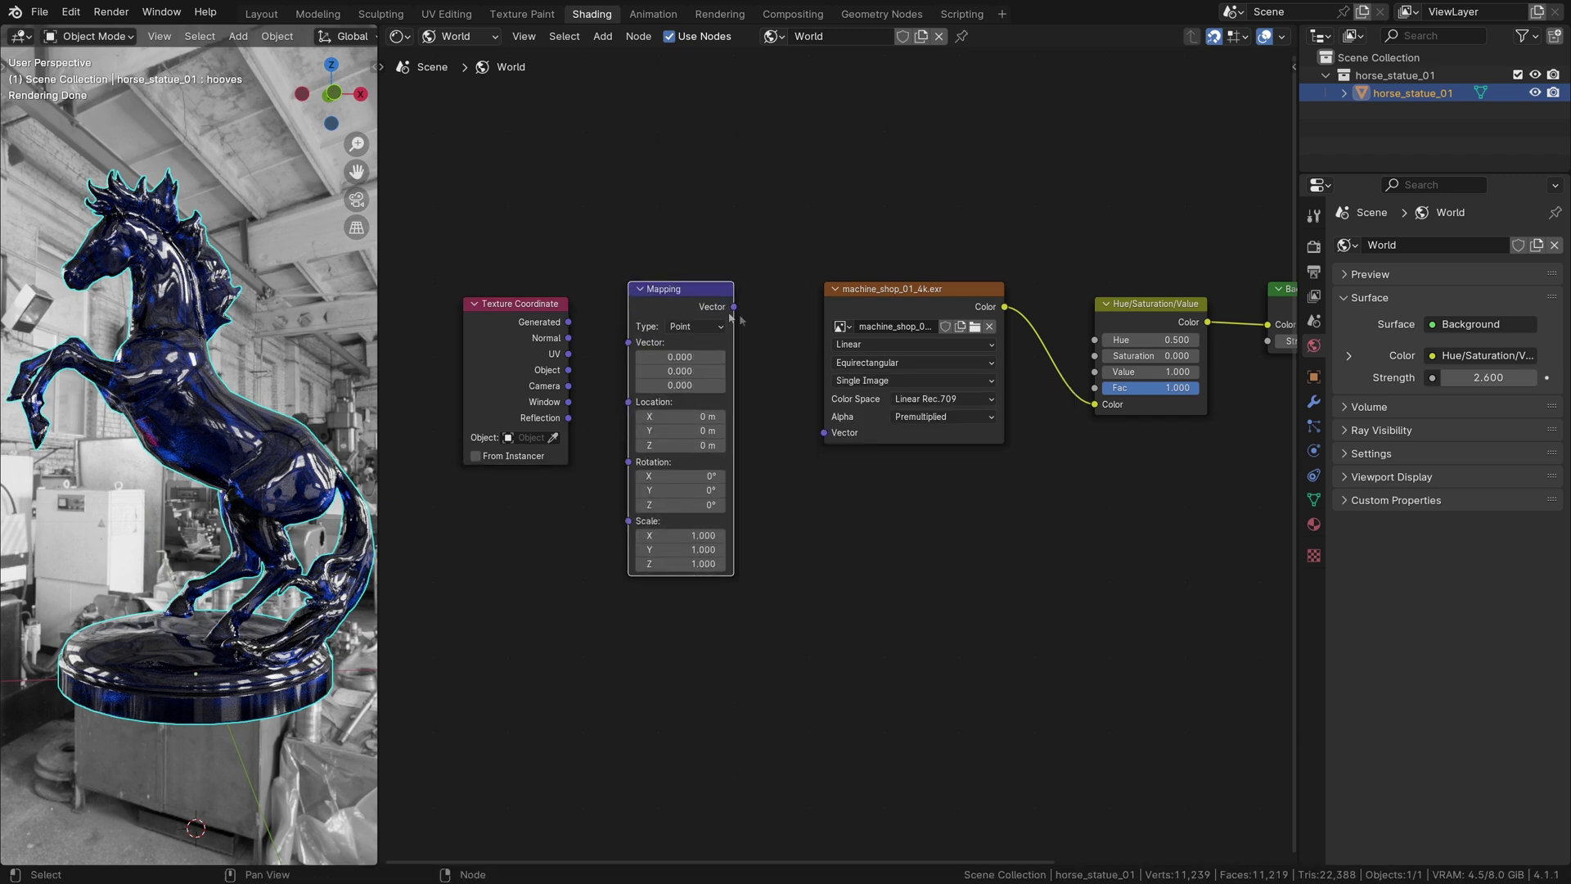
Link the Generated coordinates through Mapping into the environment texture's Vector and set the Mapping Z rotation to 96.9°.
left_click_drag(802, 399, 813, 434)
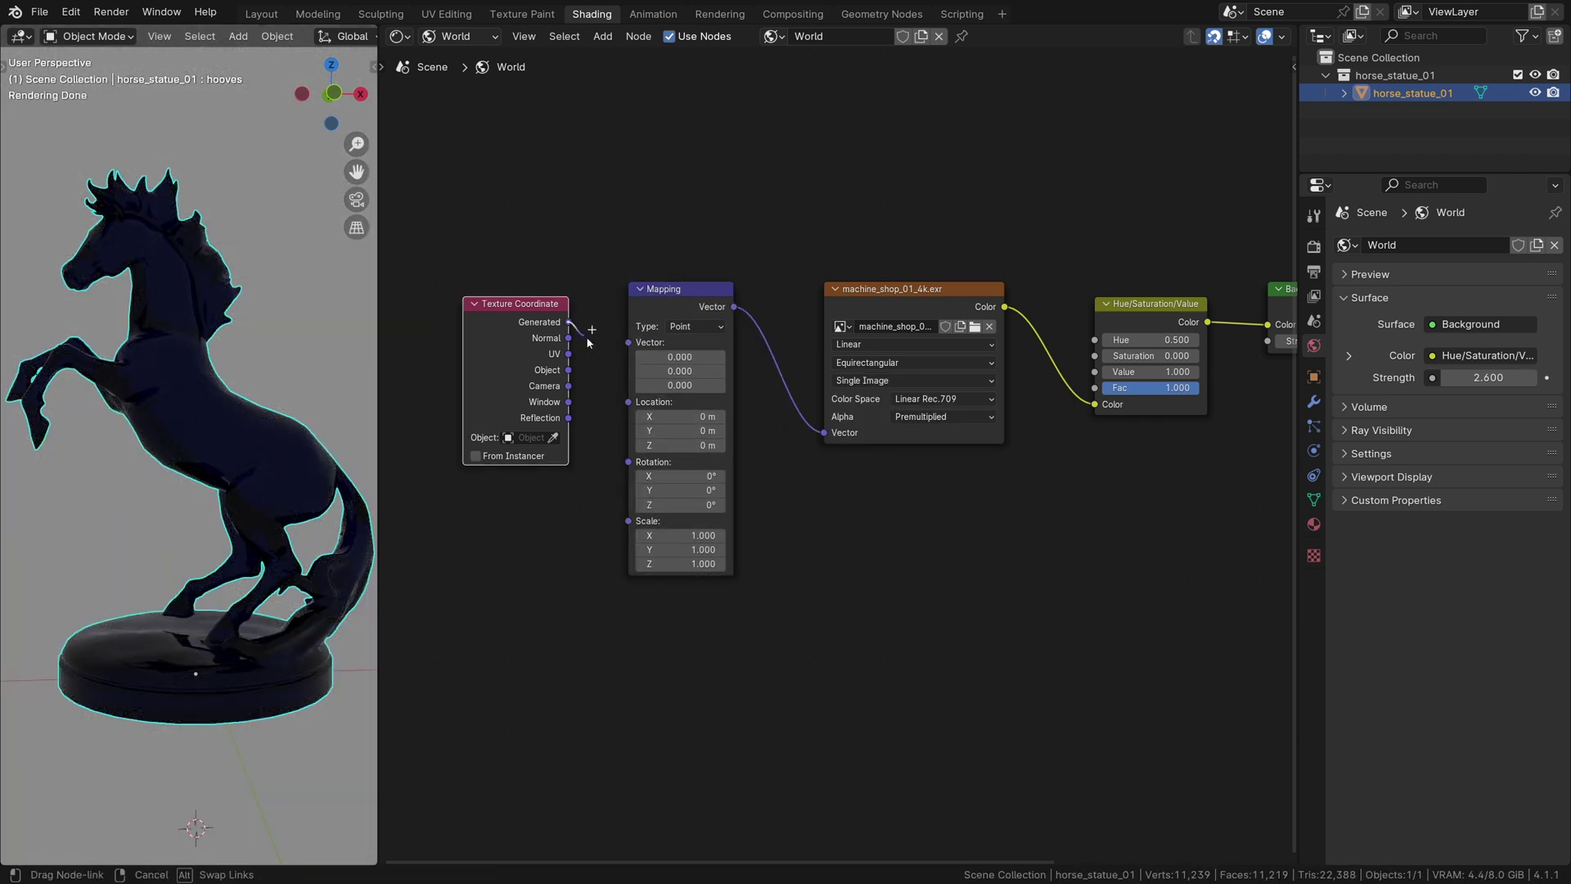
left_click_drag(626, 343, 627, 343)
left_click_drag(680, 461, 778, 461)
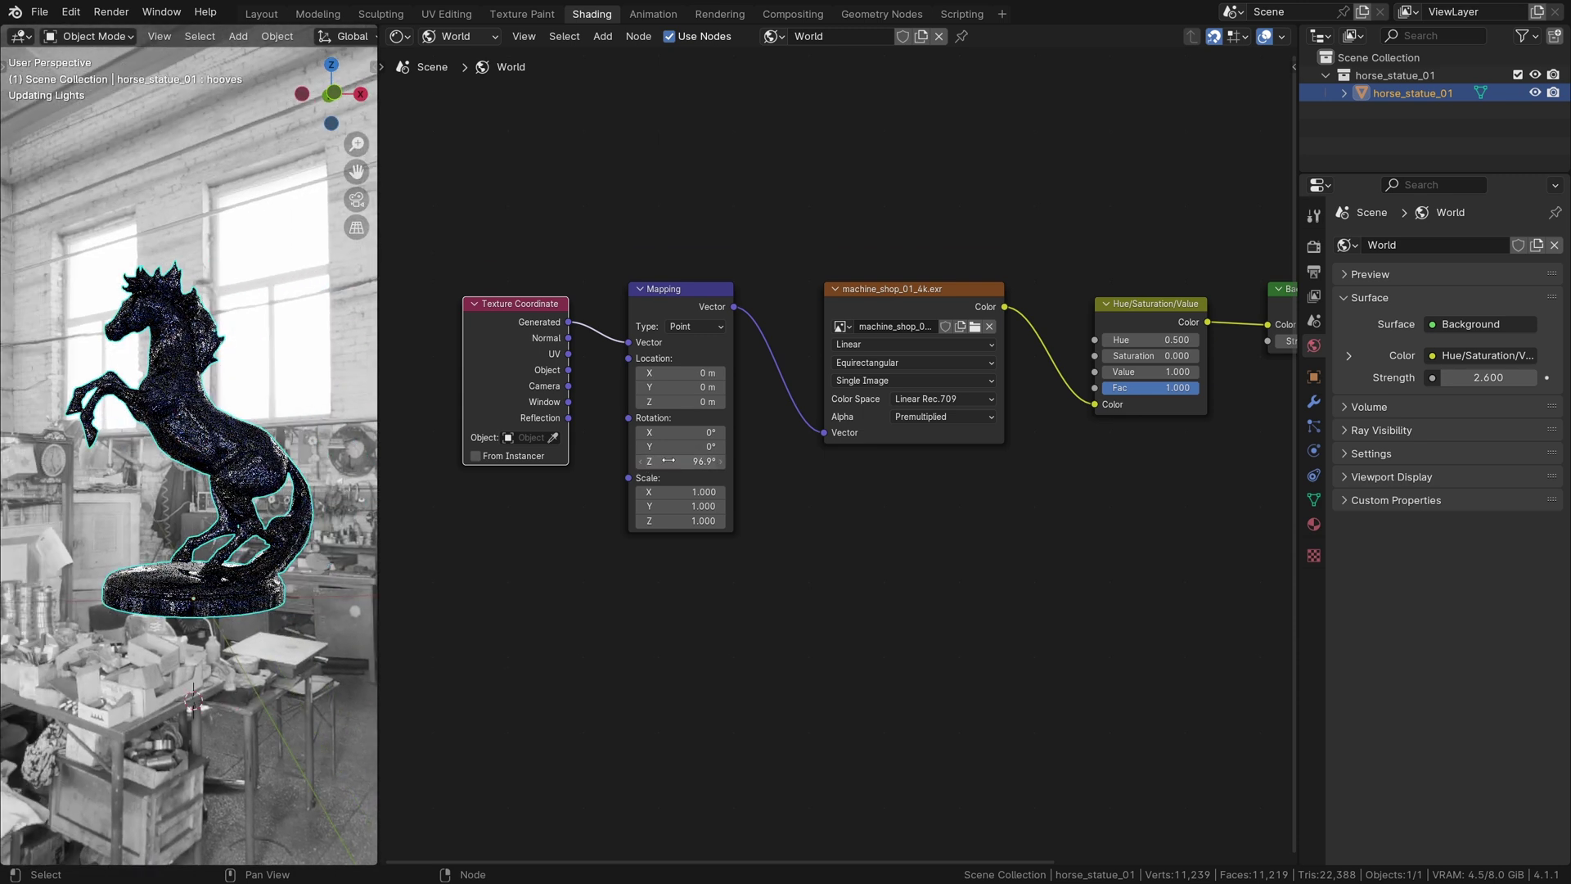
scroll(240, 419, "up", 3)
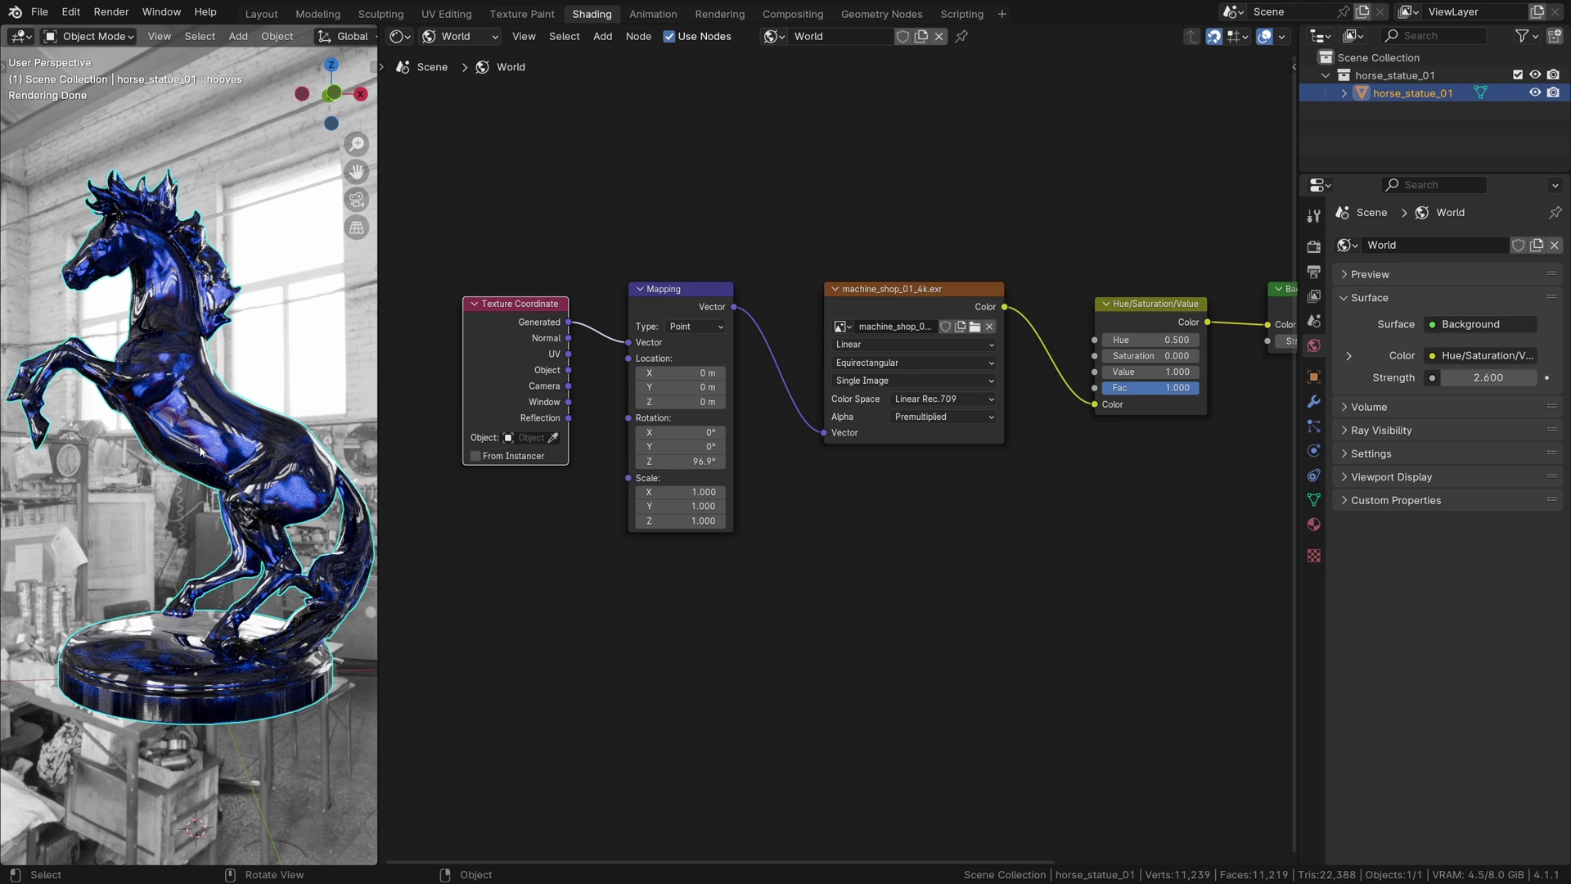
Maximize the 3D viewport and snap the 3D cursor to the selected horse statue.
scroll(201, 451, "down", 2)
key("ctrl+space")
scroll(678, 579, "down", 4)
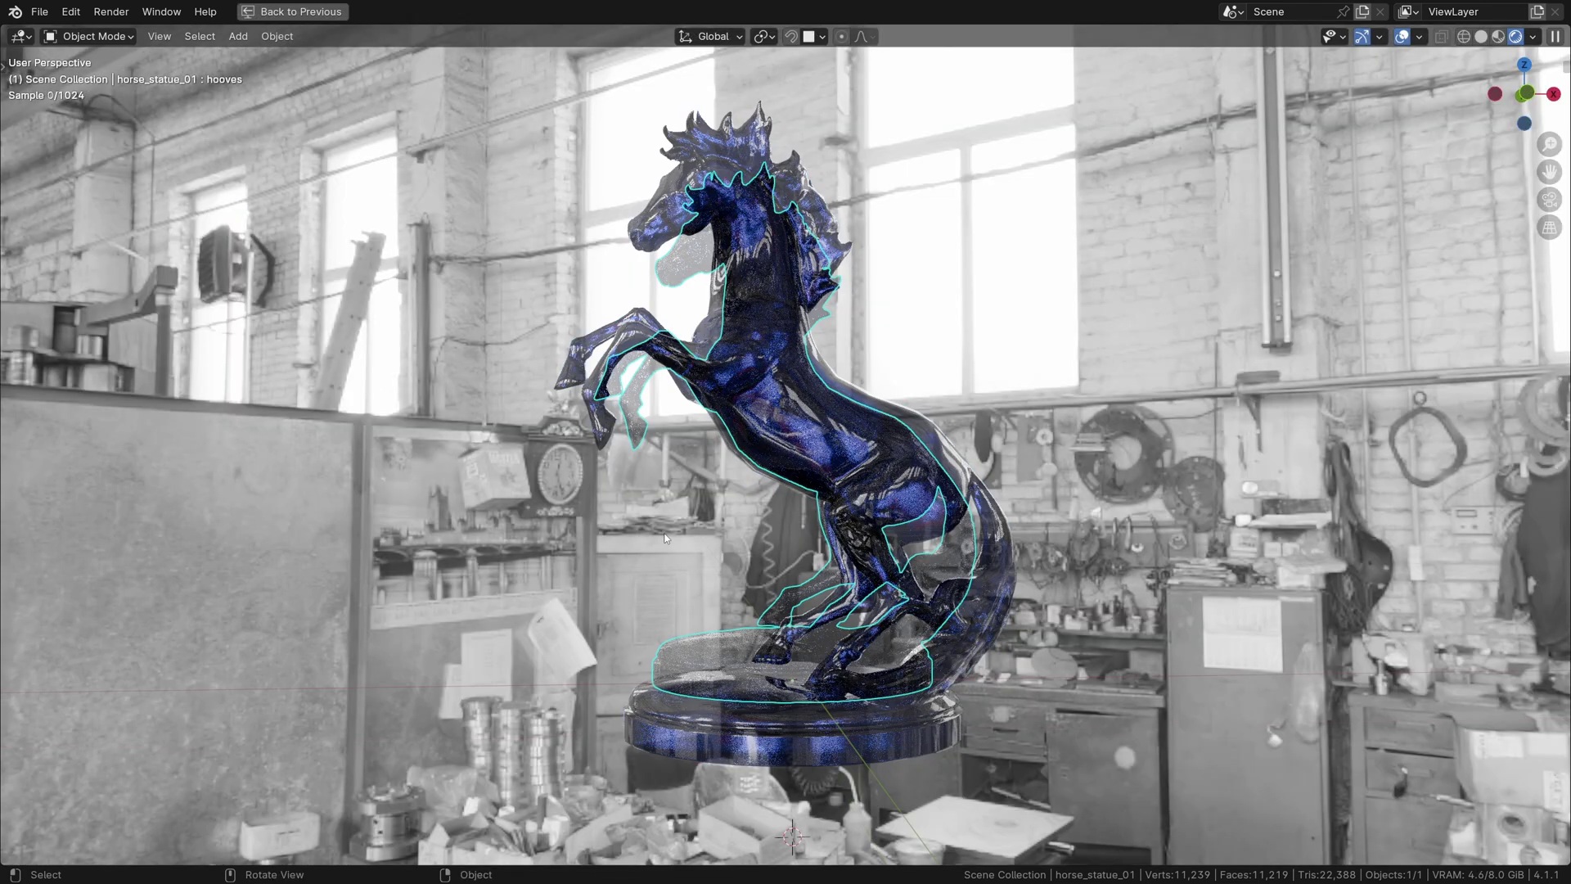
middle_click_drag(678, 579, 622, 531)
key("shift+a")
key("Escape")
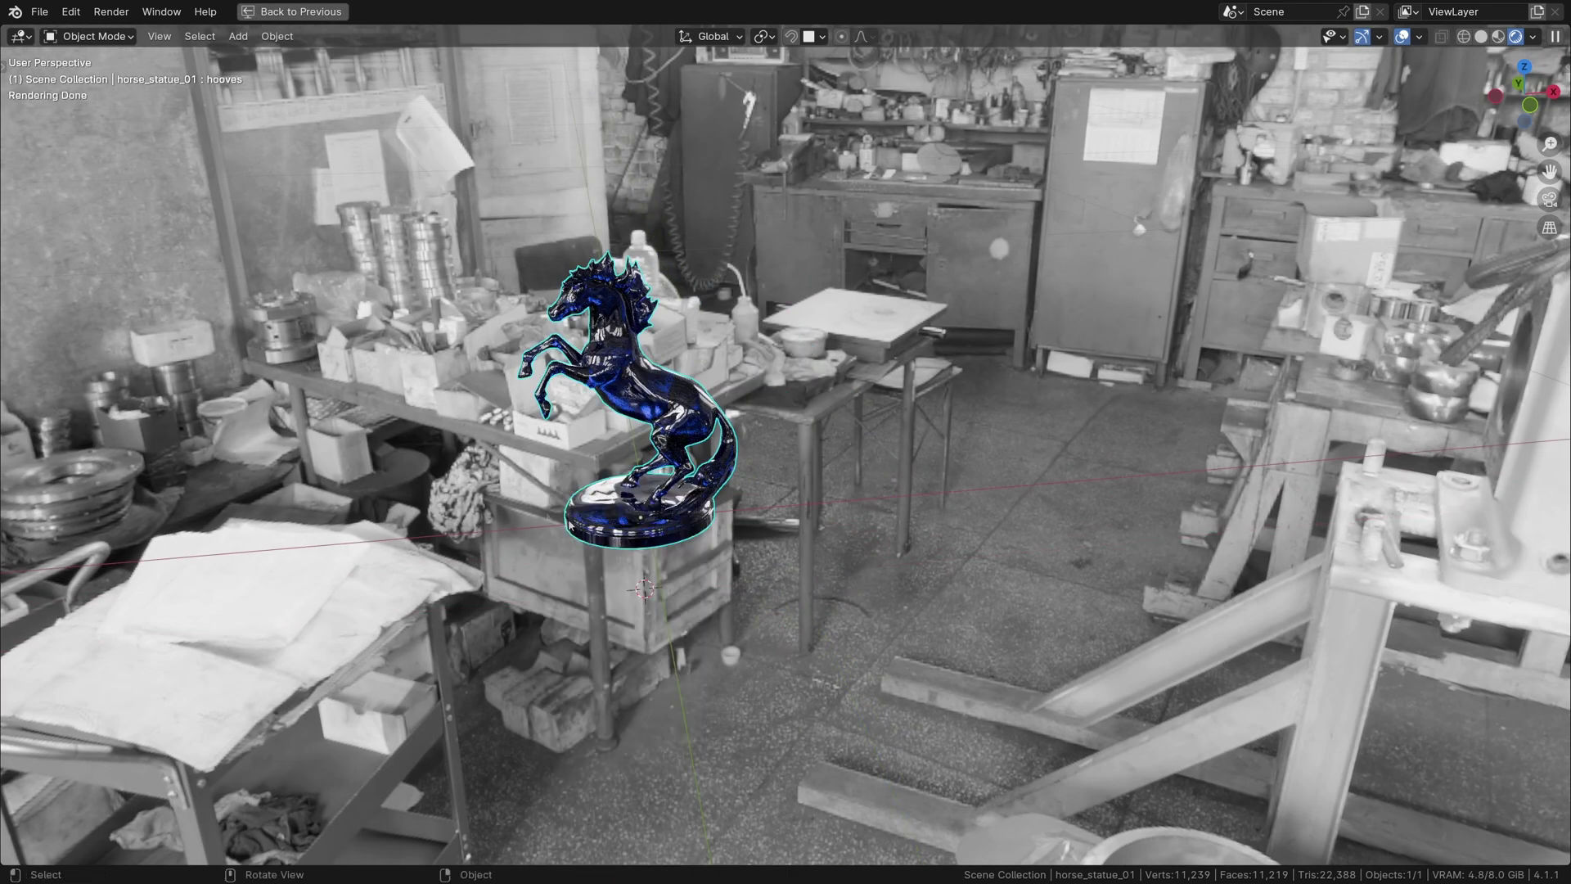
key("shift+s")
left_click(621, 533)
Add a mesh plane as a floor under the horse statue, resize it and apply its scale.
key("shift+a")
mouse_move(622, 534)
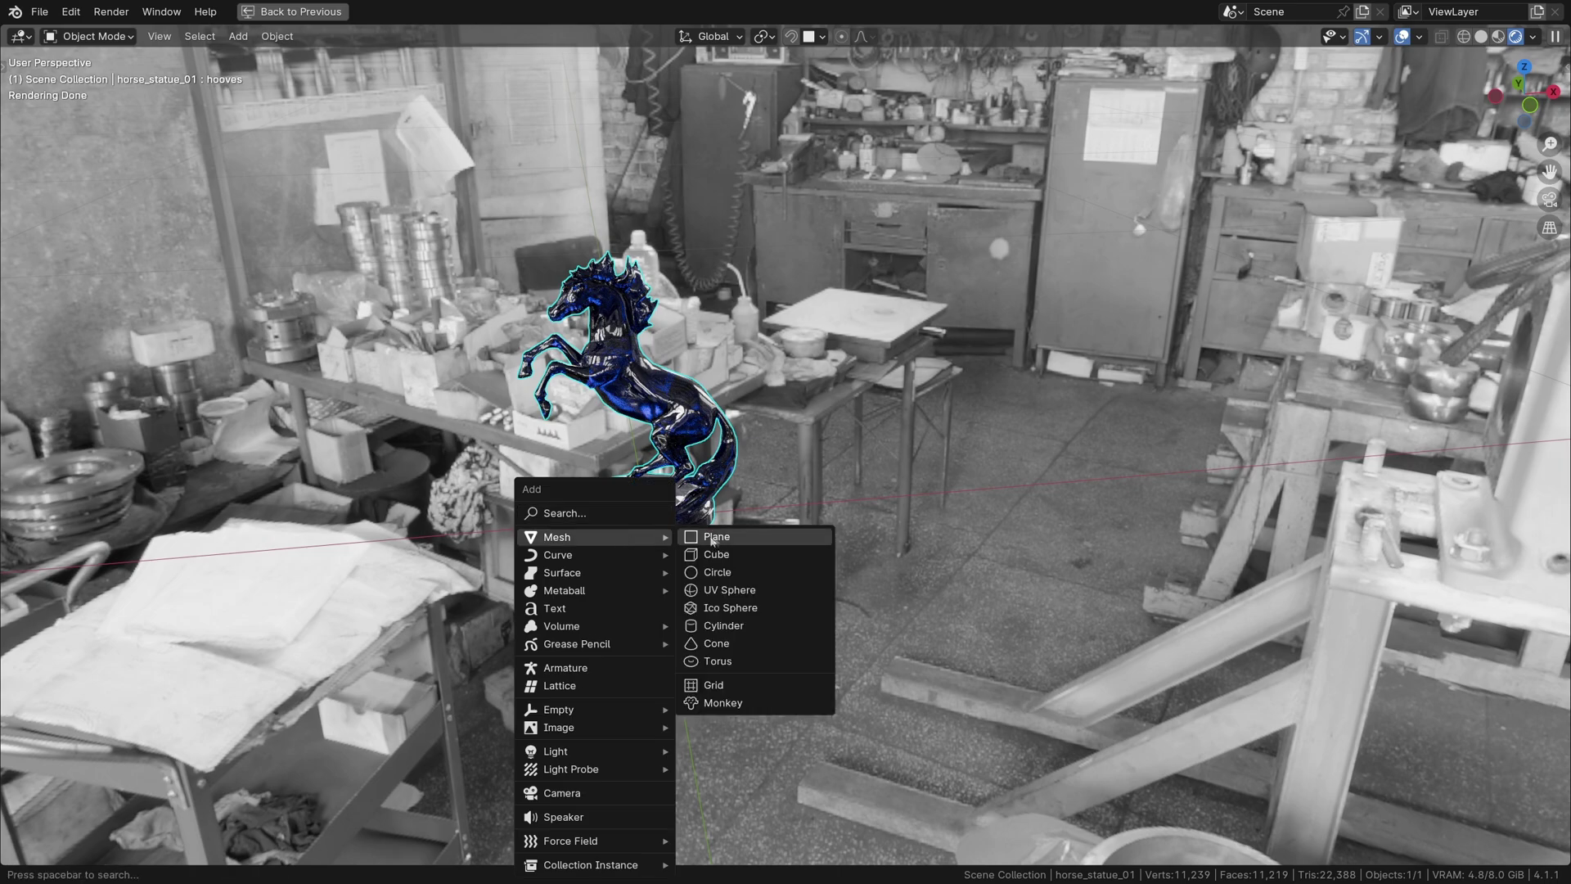
left_click(716, 537)
scroll(704, 532, "down", 4)
middle_click_drag(691, 531, 710, 566)
key("s")
left_click(817, 528)
key("ctrl+a")
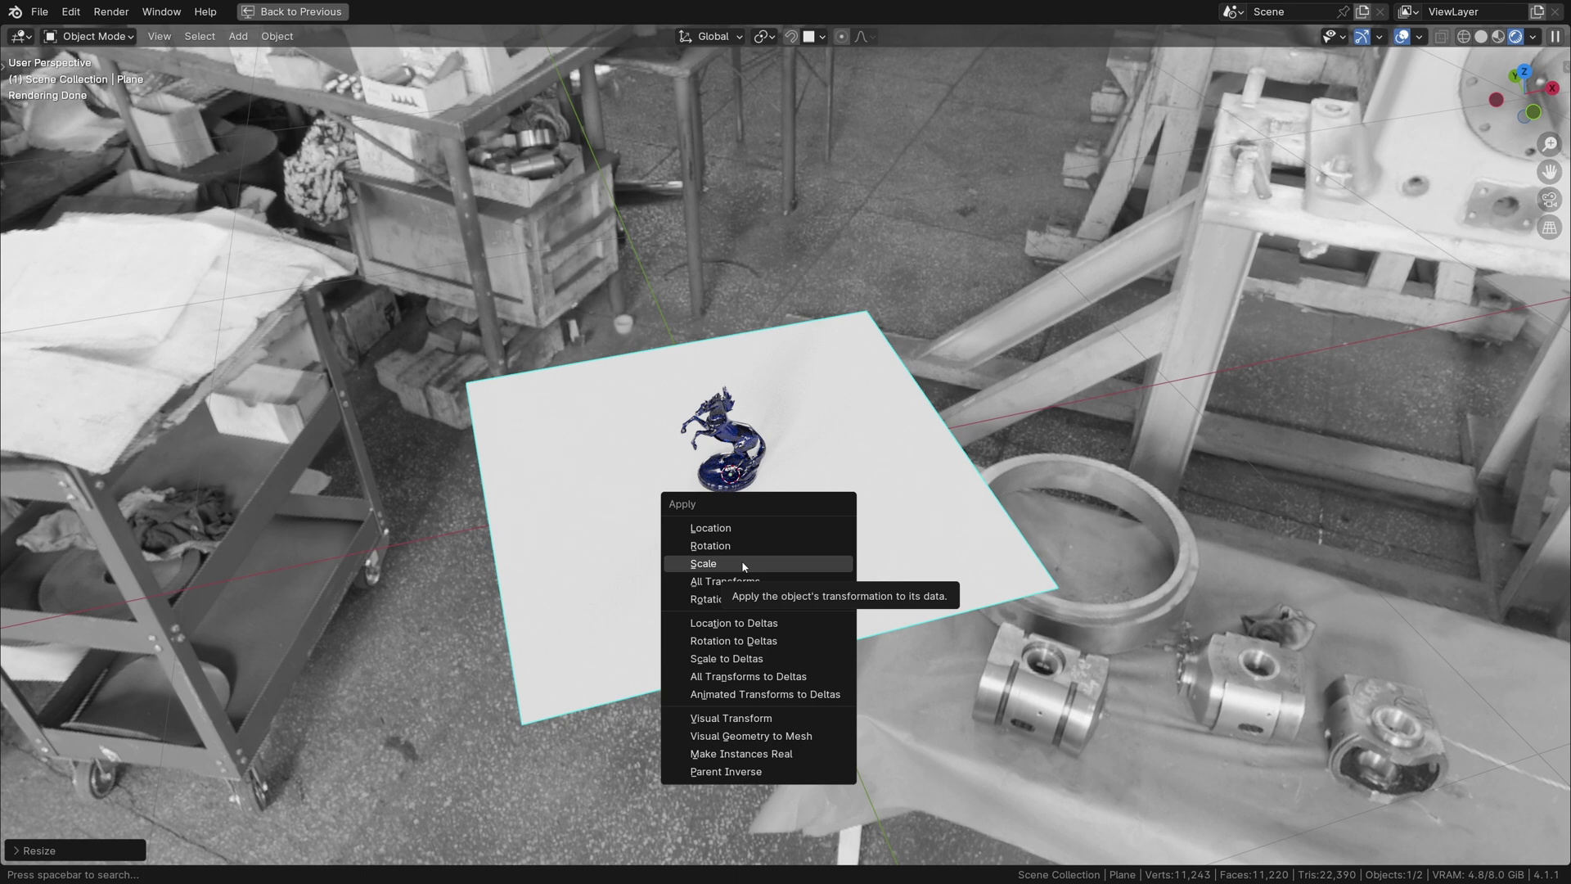
left_click(743, 566)
Extrude two adjacent edges of the plane about 0.52 m upward along Z to form walls behind the statue.
key("Tab")
left_click(959, 450)
left_click(768, 332, "shift")
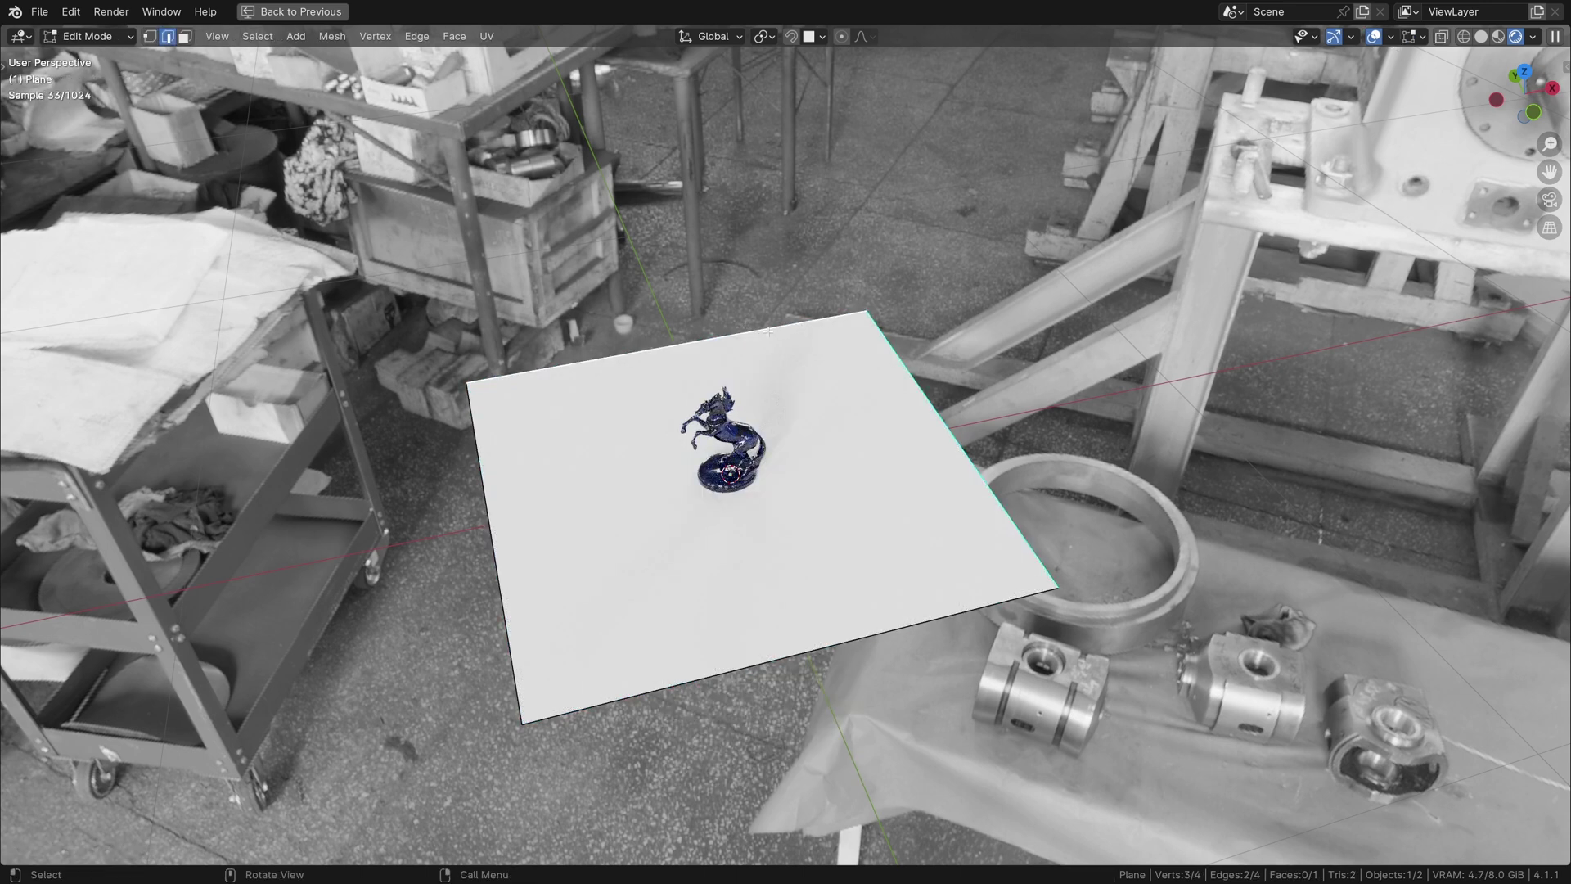
key("e")
key("z")
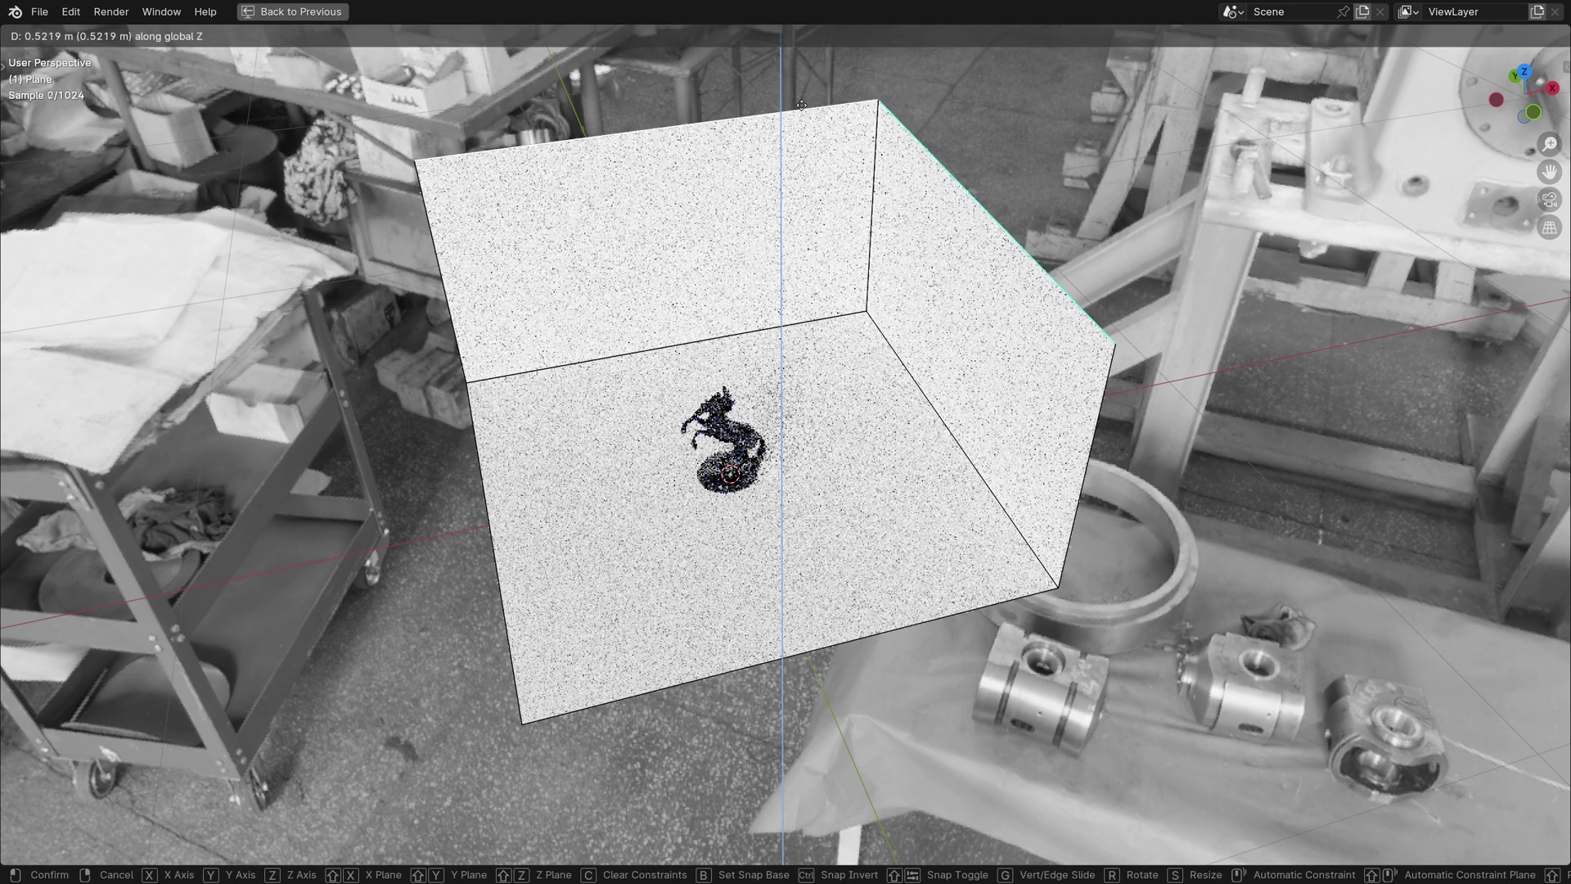
left_click(801, 105)
Bevel the two creases between floor and walls about 0.2 m wide with 7 segments, and leave Edit Mode.
middle_click_drag(801, 105, 838, 371)
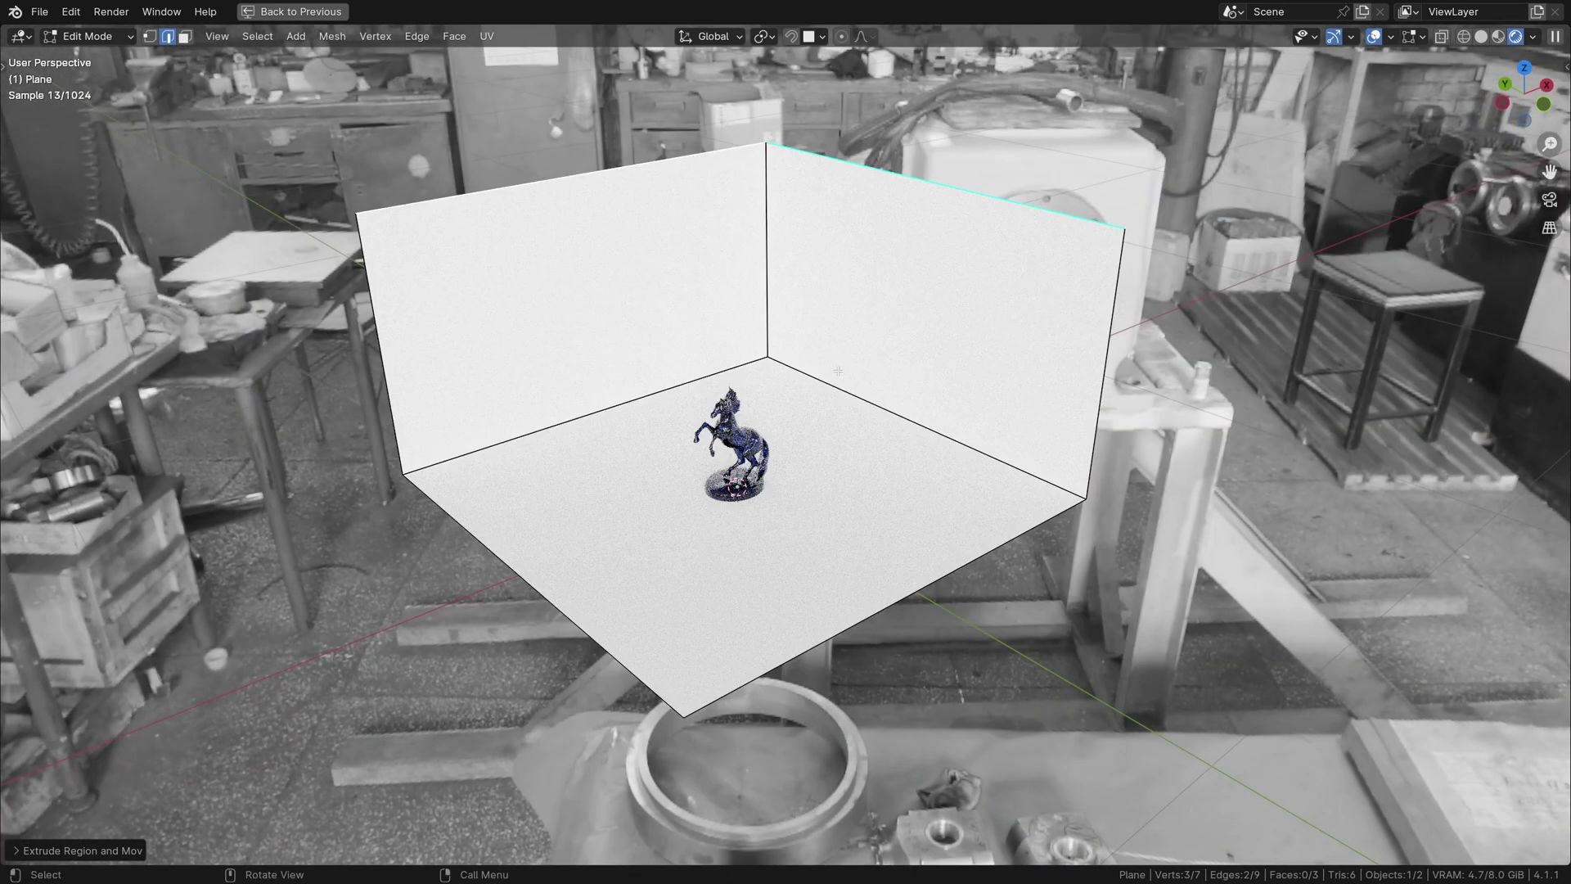
key("ctrl+b")
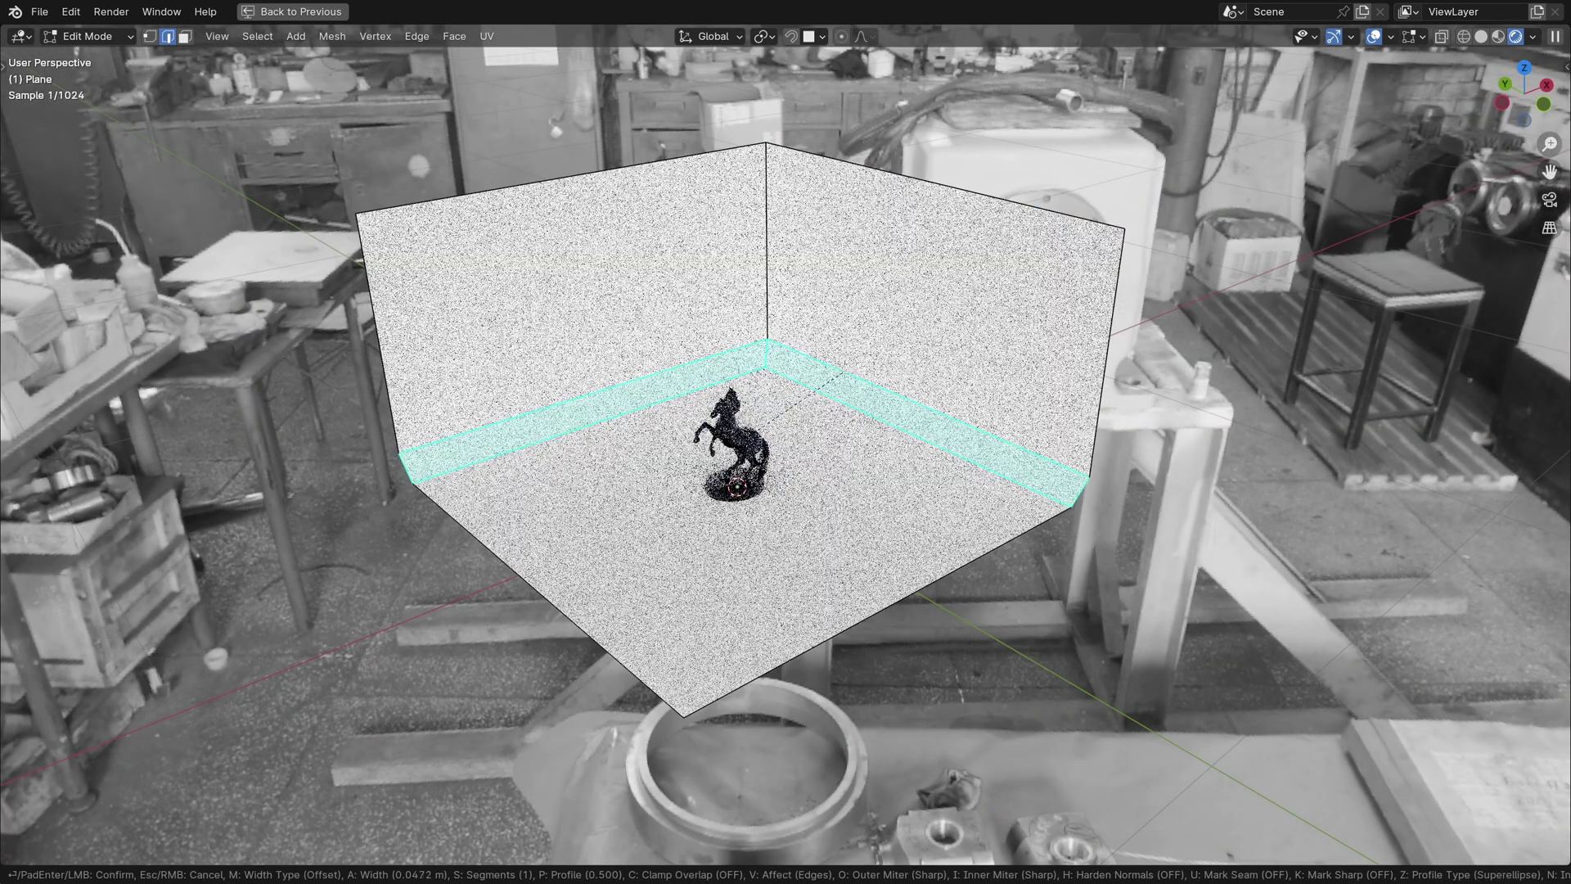
scroll(874, 365, "up", 5)
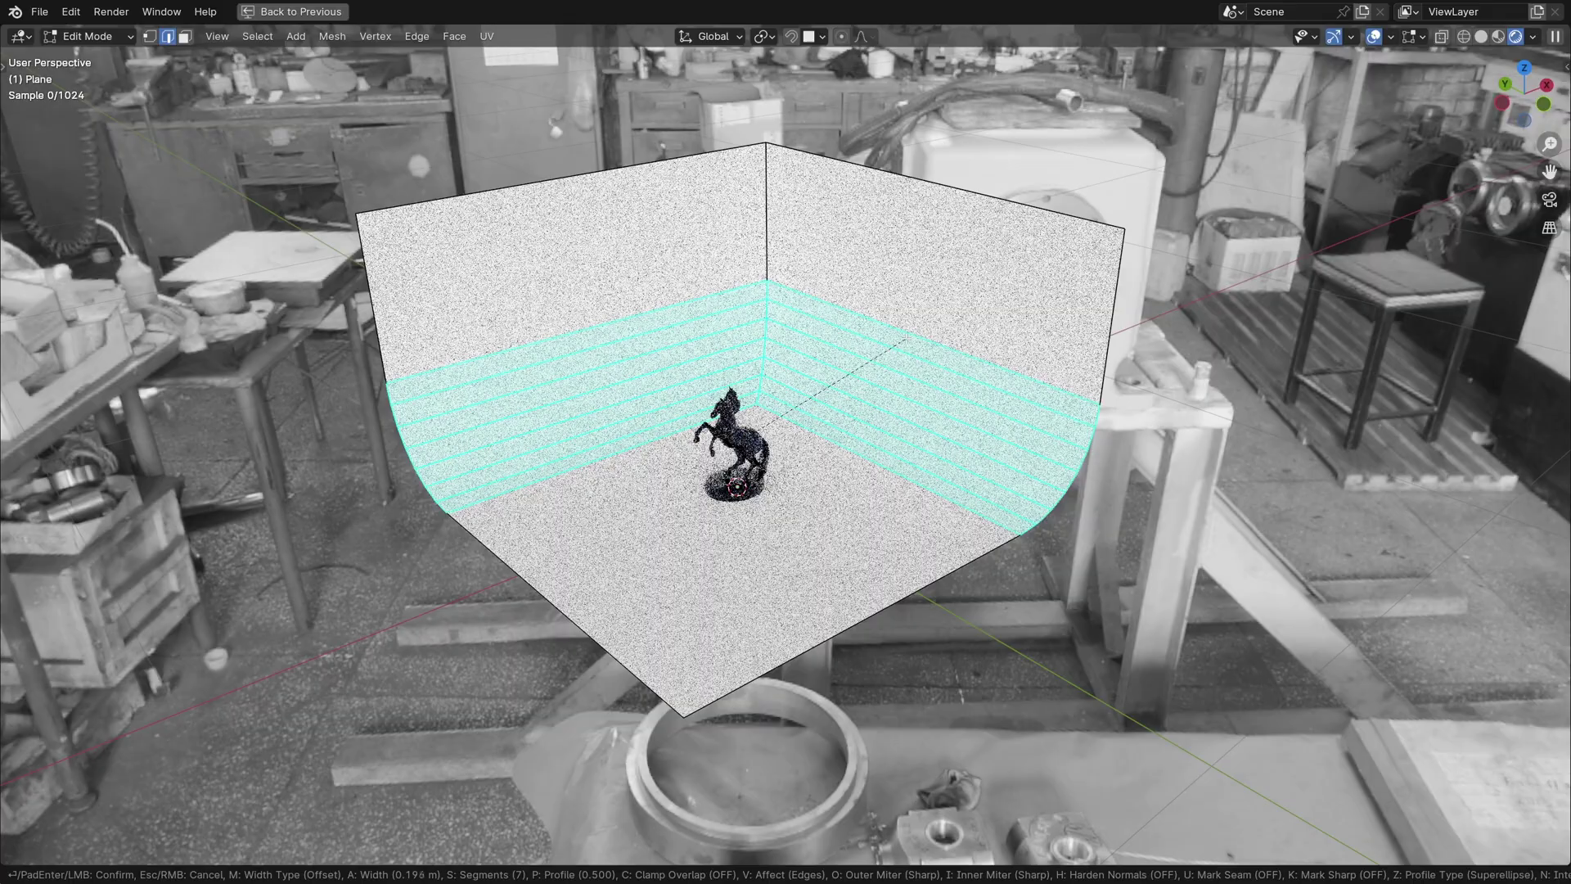
left_click(914, 330)
middle_click_drag(914, 330, 959, 294)
key("Tab")
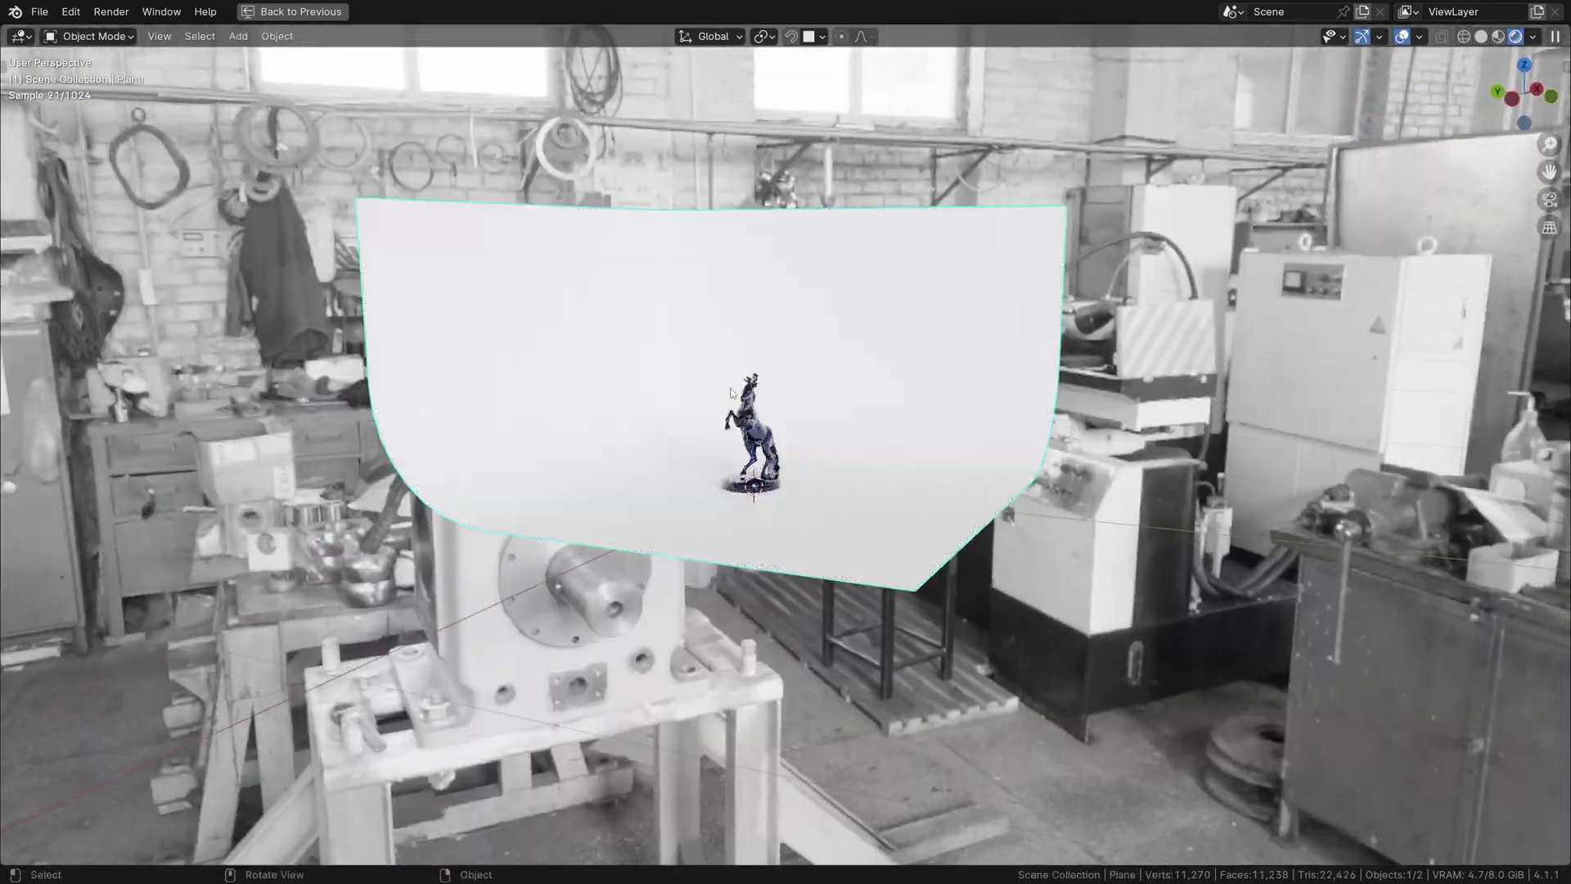
Apply Shade Smooth to the curved backdrop plane and return the viewport to rendered shading.
middle_click_drag(546, 524, 606, 547)
scroll(606, 547, "up", 3)
scroll(606, 547, "up", 3)
scroll(606, 547, "down", 2)
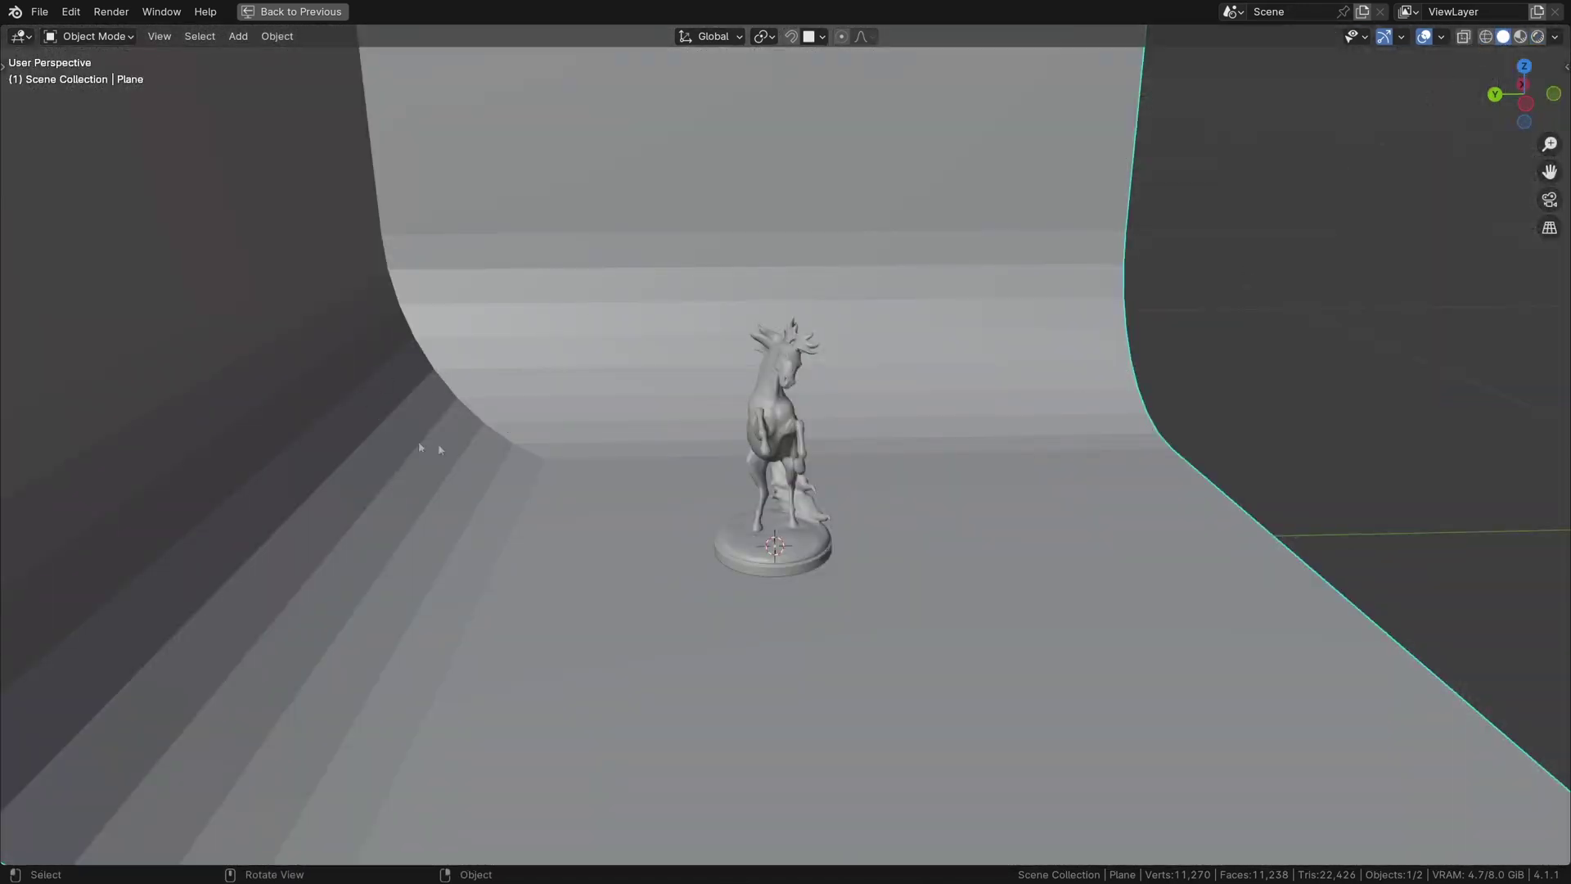
right_click(419, 447)
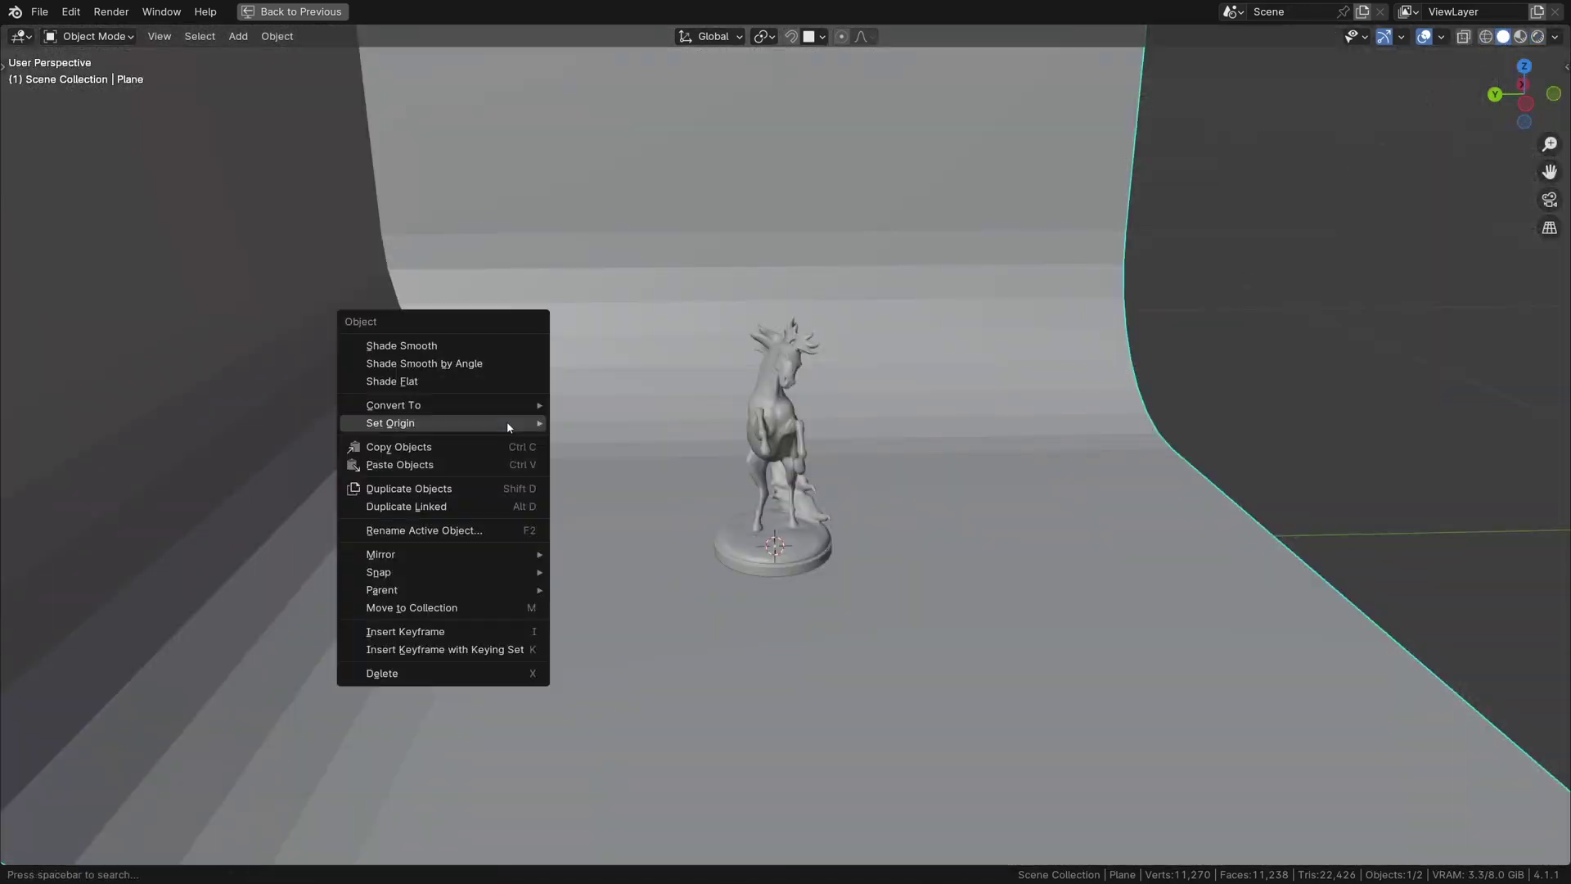
left_click(445, 350)
middle_click_drag(445, 355, 768, 383)
left_click(1543, 35)
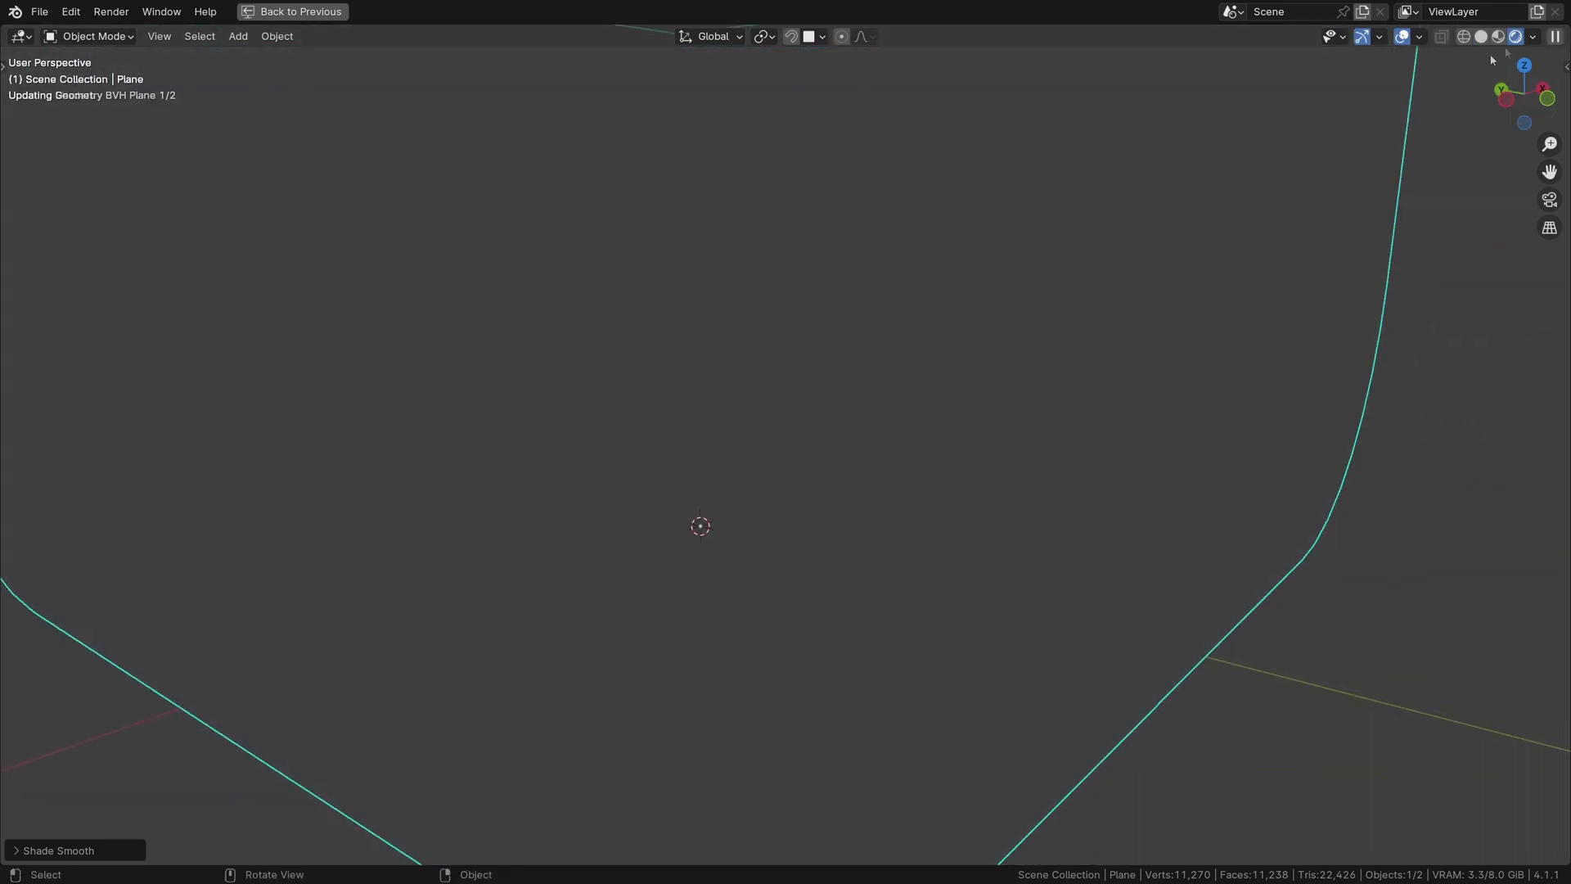
Restore the full Shading workspace layout and frame the horse statue in the viewport.
left_click(293, 12)
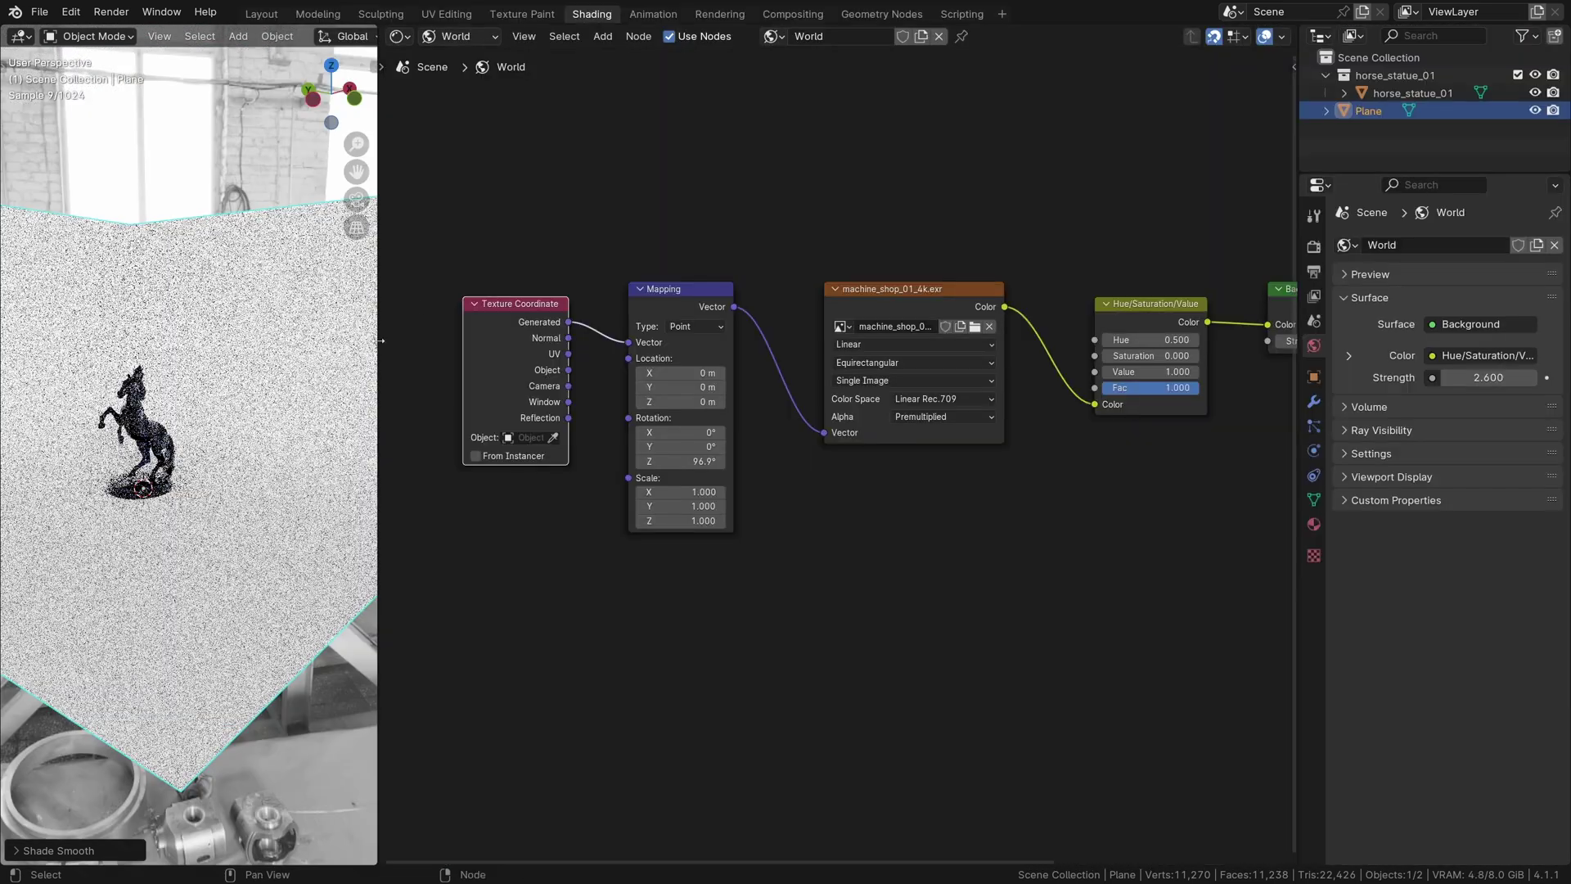
left_click(152, 448)
key("KP_Decimal")
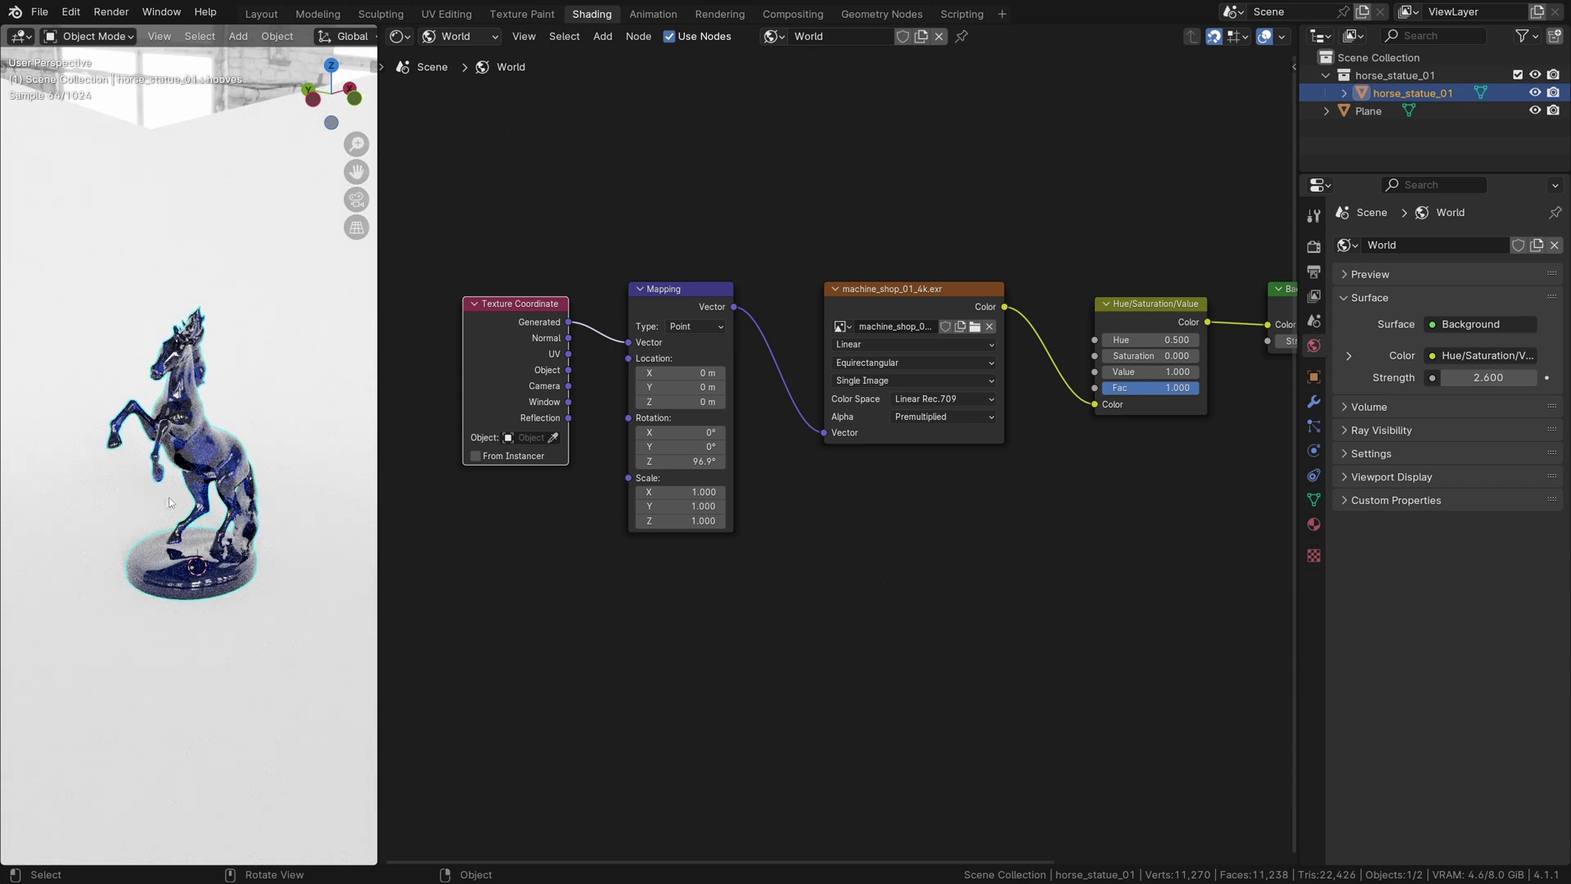
middle_click_drag(171, 503, 229, 500)
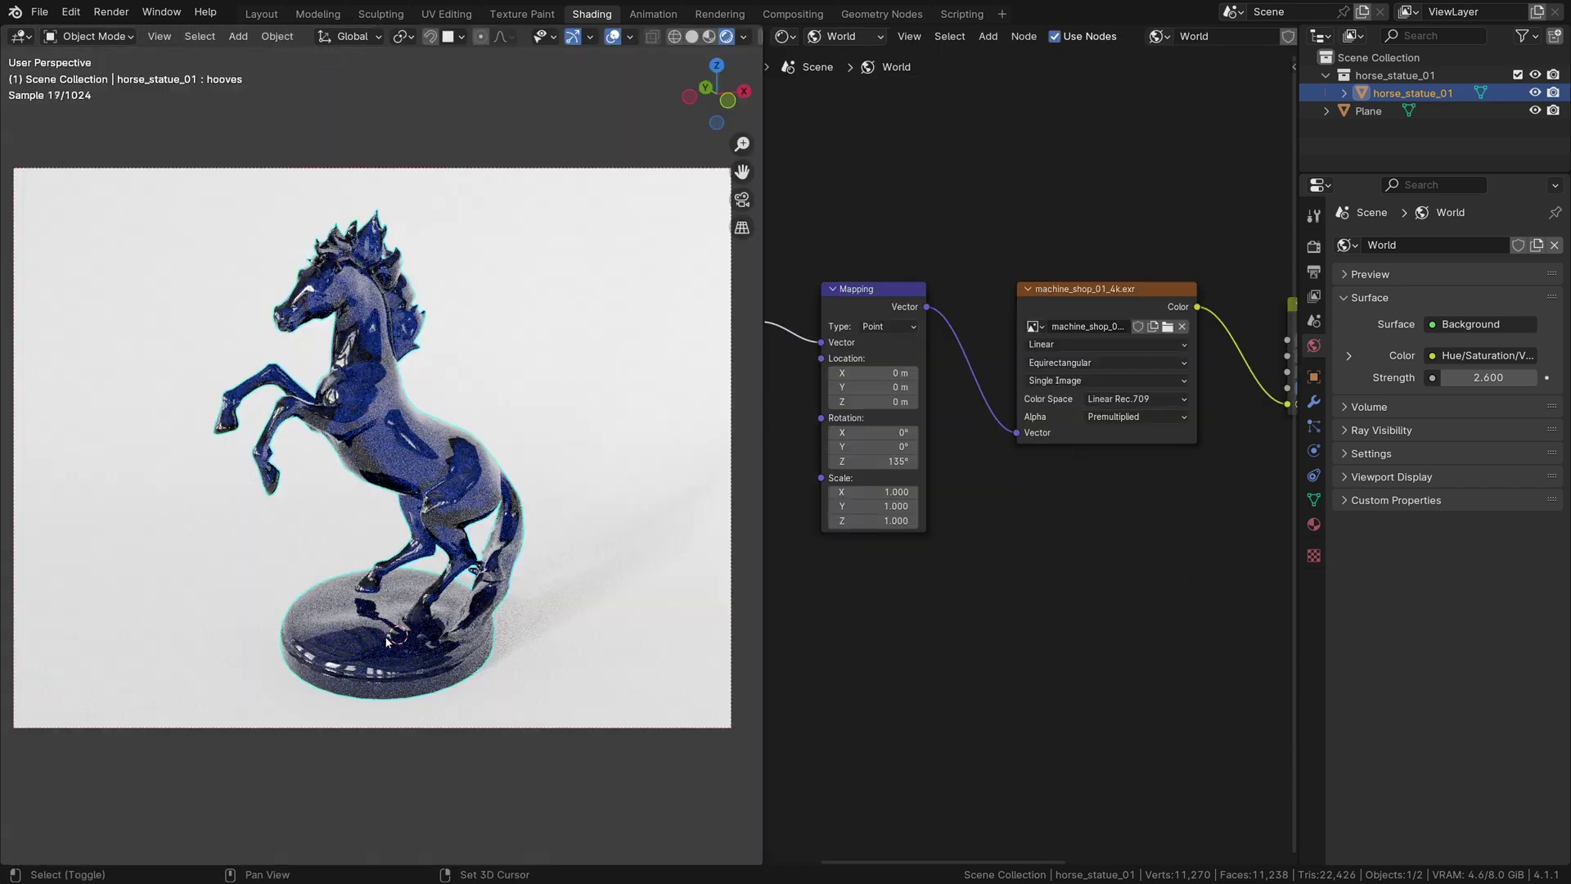
Add an area light at the 3D cursor and move it up along Z above the horse statue.
key("shift+a")
mouse_move(327, 747)
left_click(472, 810)
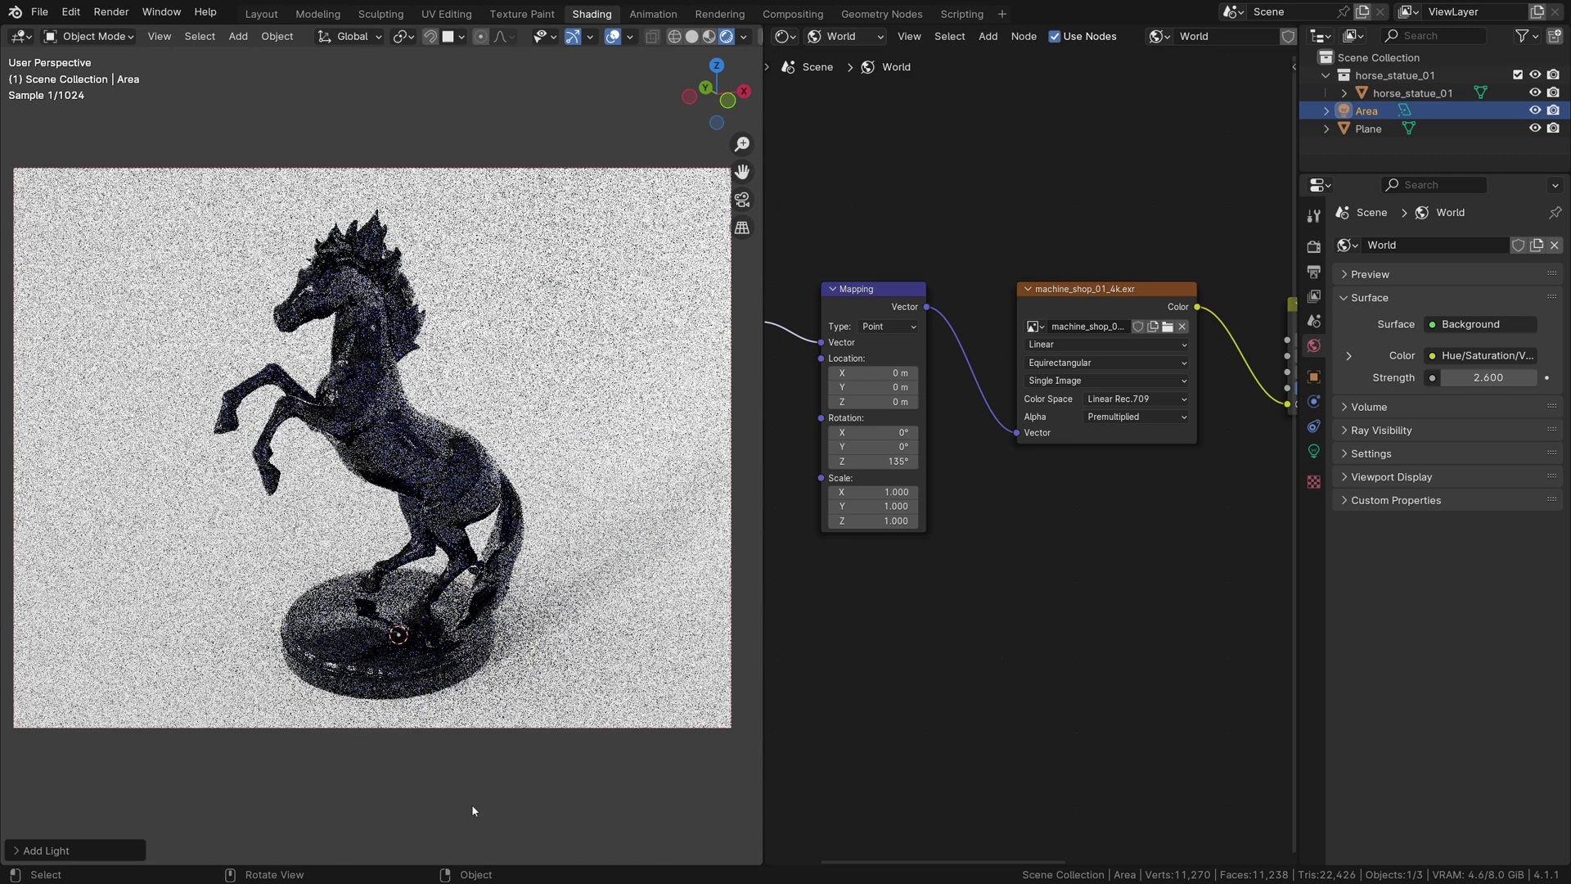
key("g")
key("z")
left_click(477, 183)
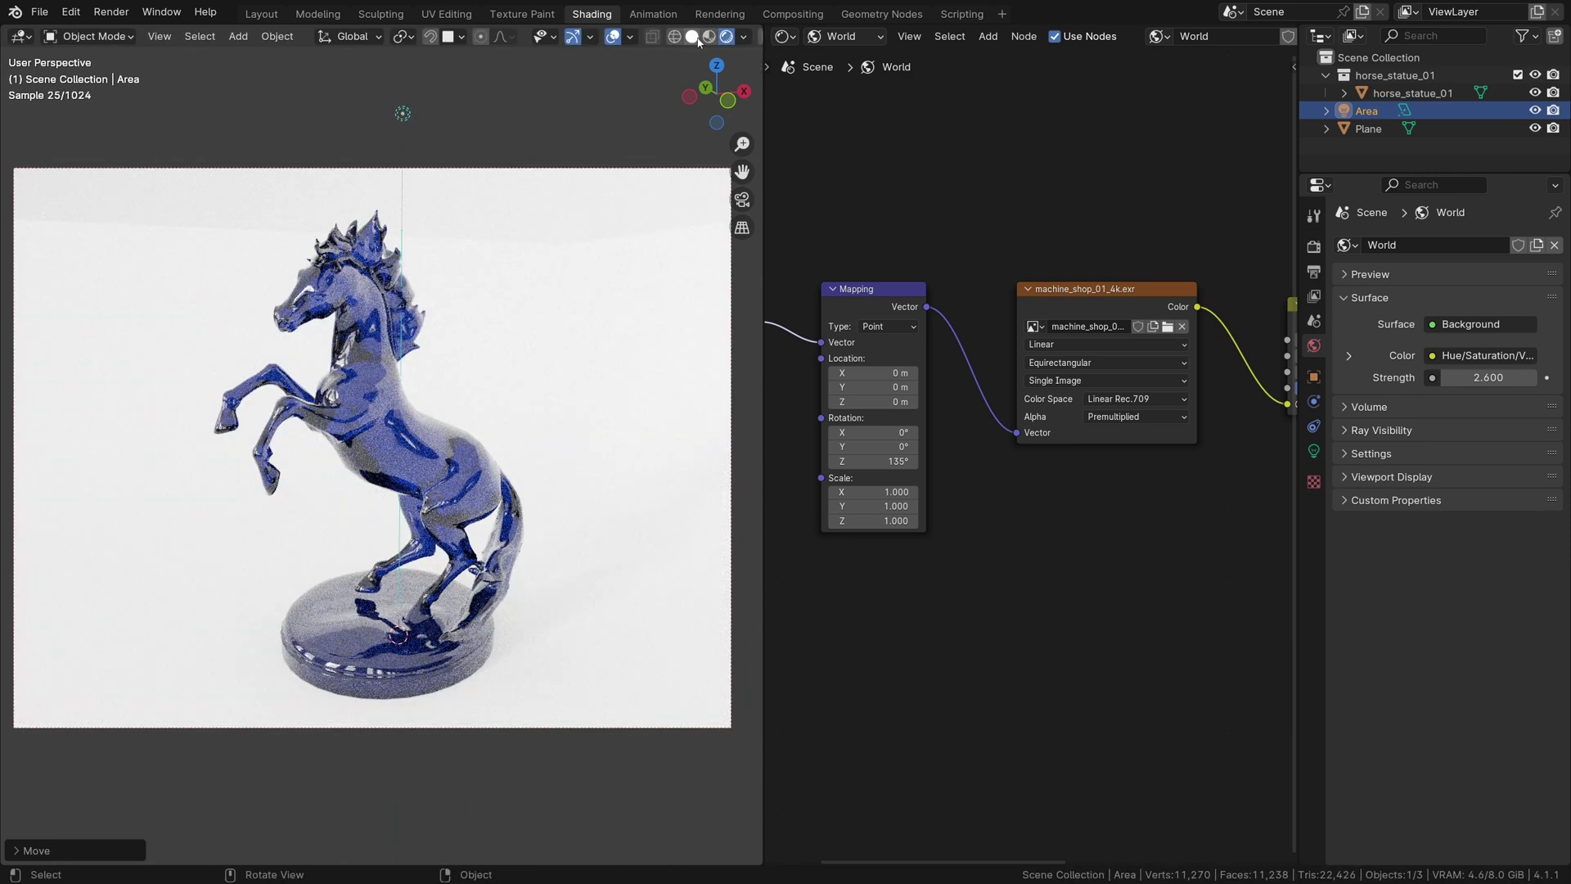
Switch the viewport to solid shading and scale down the area light above the statue.
key("z")
middle_click_drag(499, 422, 409, 439)
scroll(519, 451, "down", 7)
key("s")
left_click(440, 427)
scroll(430, 442, "down", 3)
scroll(409, 436, "up", 5)
Move the area light in top view diagonally behind the horse statue, toward positive X and Y.
key("KP_7")
key("g")
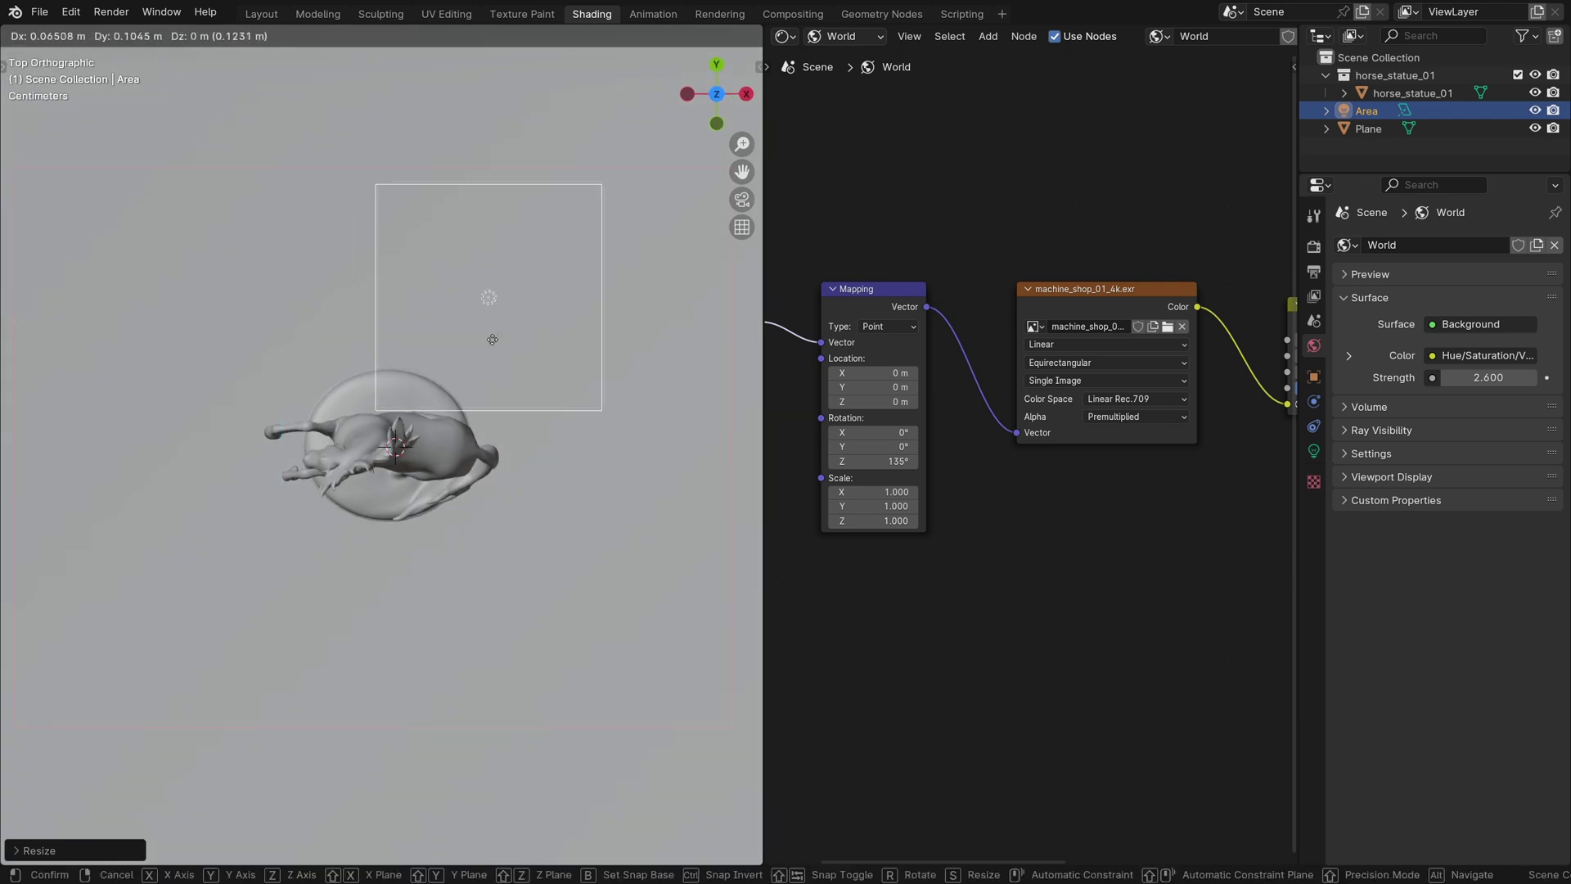
left_click(463, 491)
middle_click_drag(462, 492, 459, 463)
Tilt the area light about Y and turn it about Z so it aims at the horse statue.
key("KP_7")
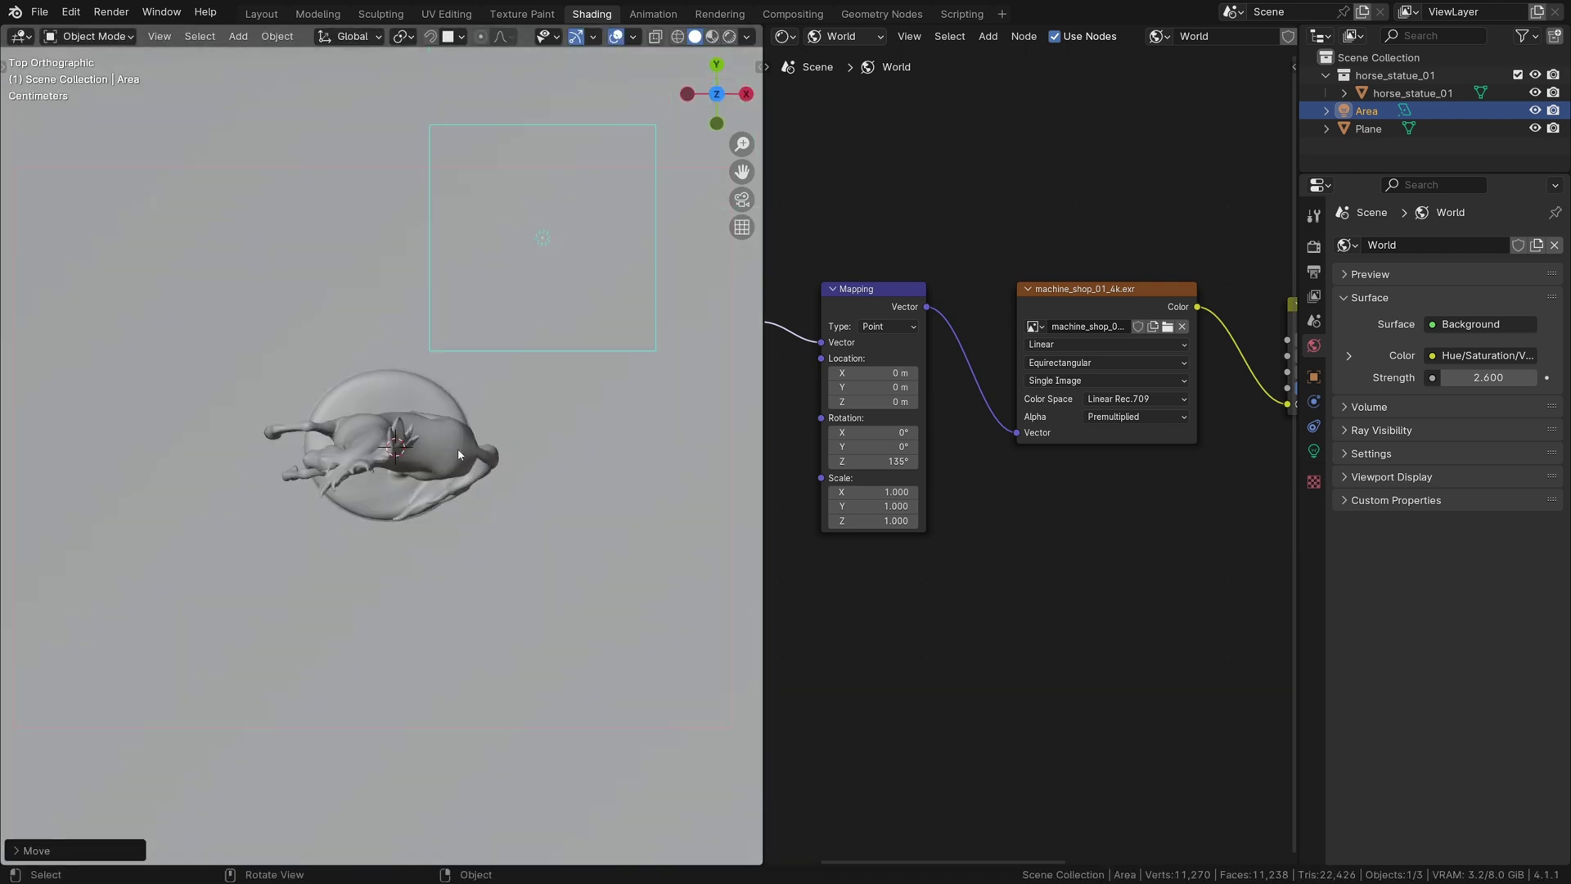
key("r")
key("y")
left_click(455, 422)
key("r")
key("z")
left_click(626, 416)
middle_click_drag(531, 505, 558, 332)
Duplicate the area light and move the copy in top view to the opposite side of the statue.
key("shift+d")
right_click(522, 354)
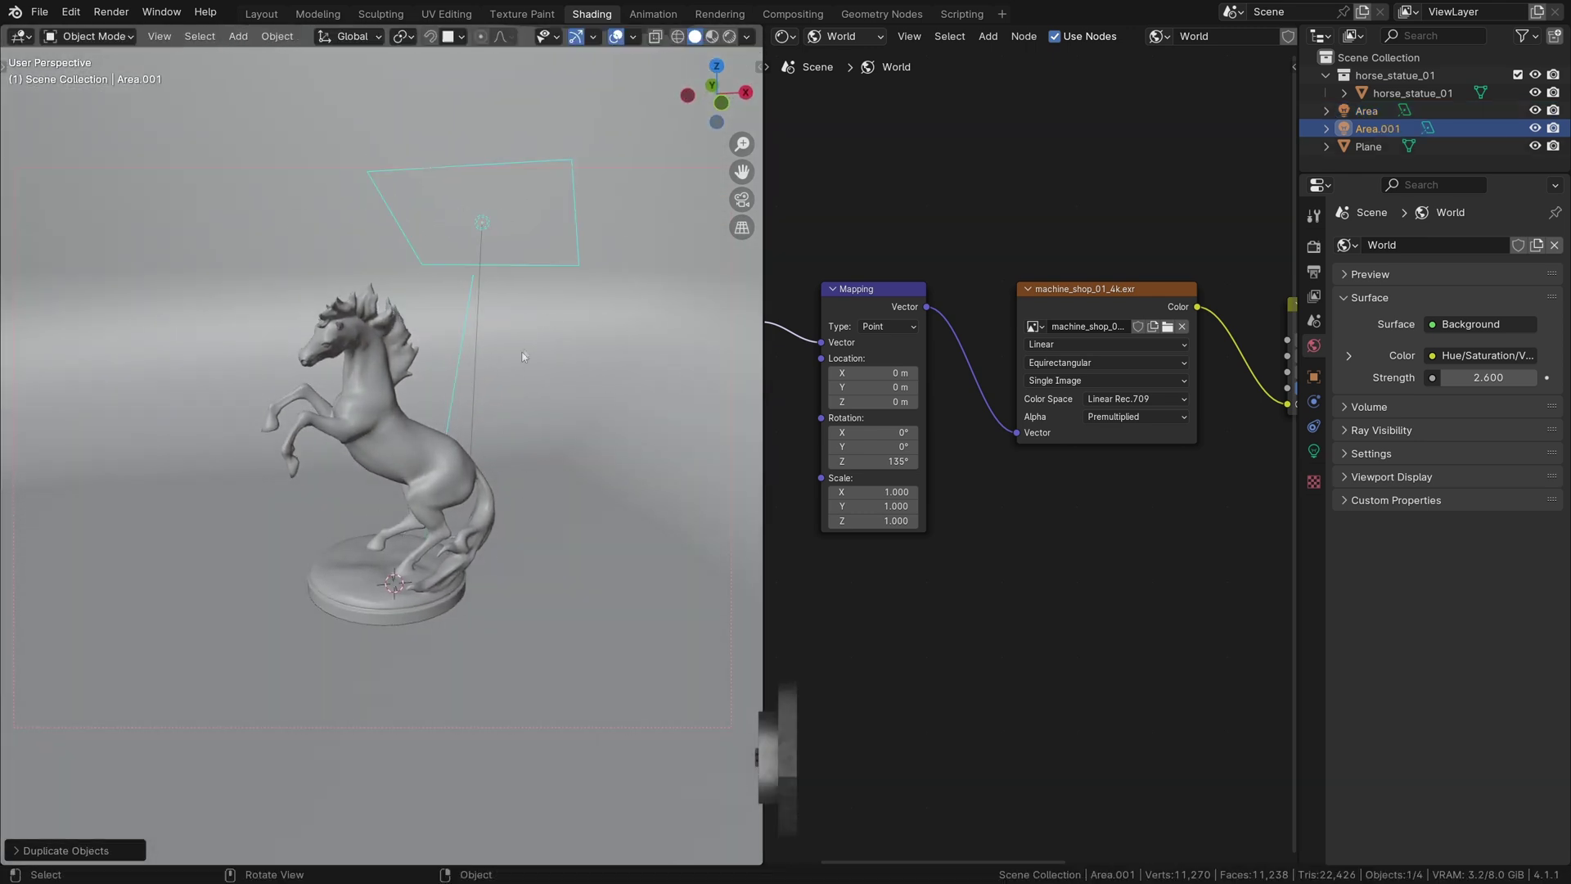
key("KP_7")
key("g")
left_click(131, 318)
Rotate the duplicated area light about Z to face the horse statue and adjust its position.
key("r")
key("z")
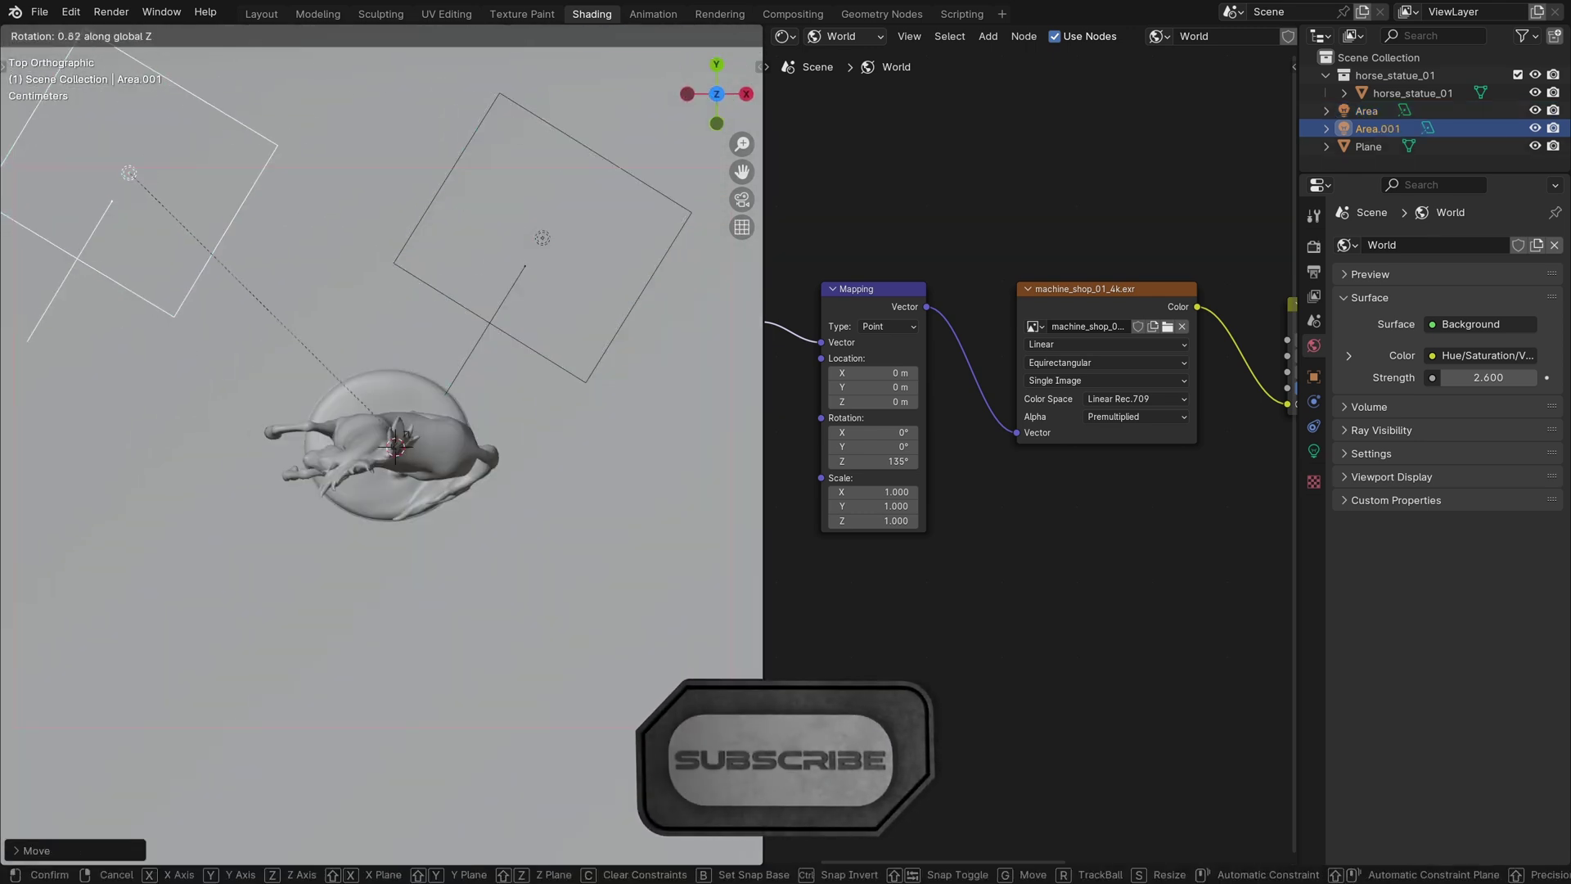
left_click(360, 51)
key("g")
left_click(288, 274)
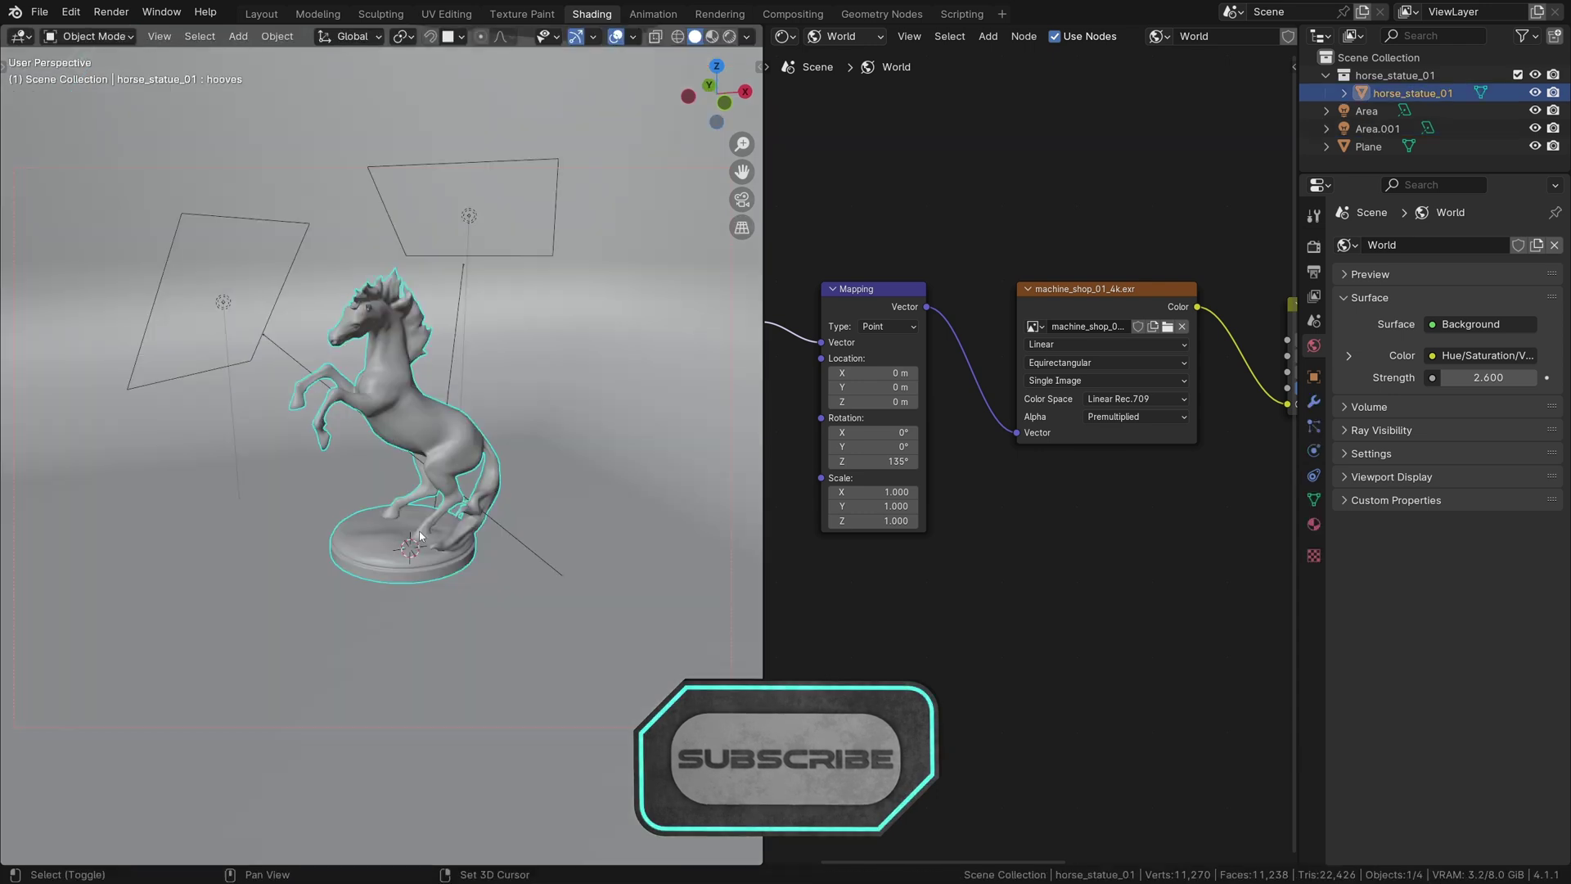
Snap the 3D cursor to the selected horse statue and add a Plain Axes empty there.
key("shift+s")
left_click(419, 636)
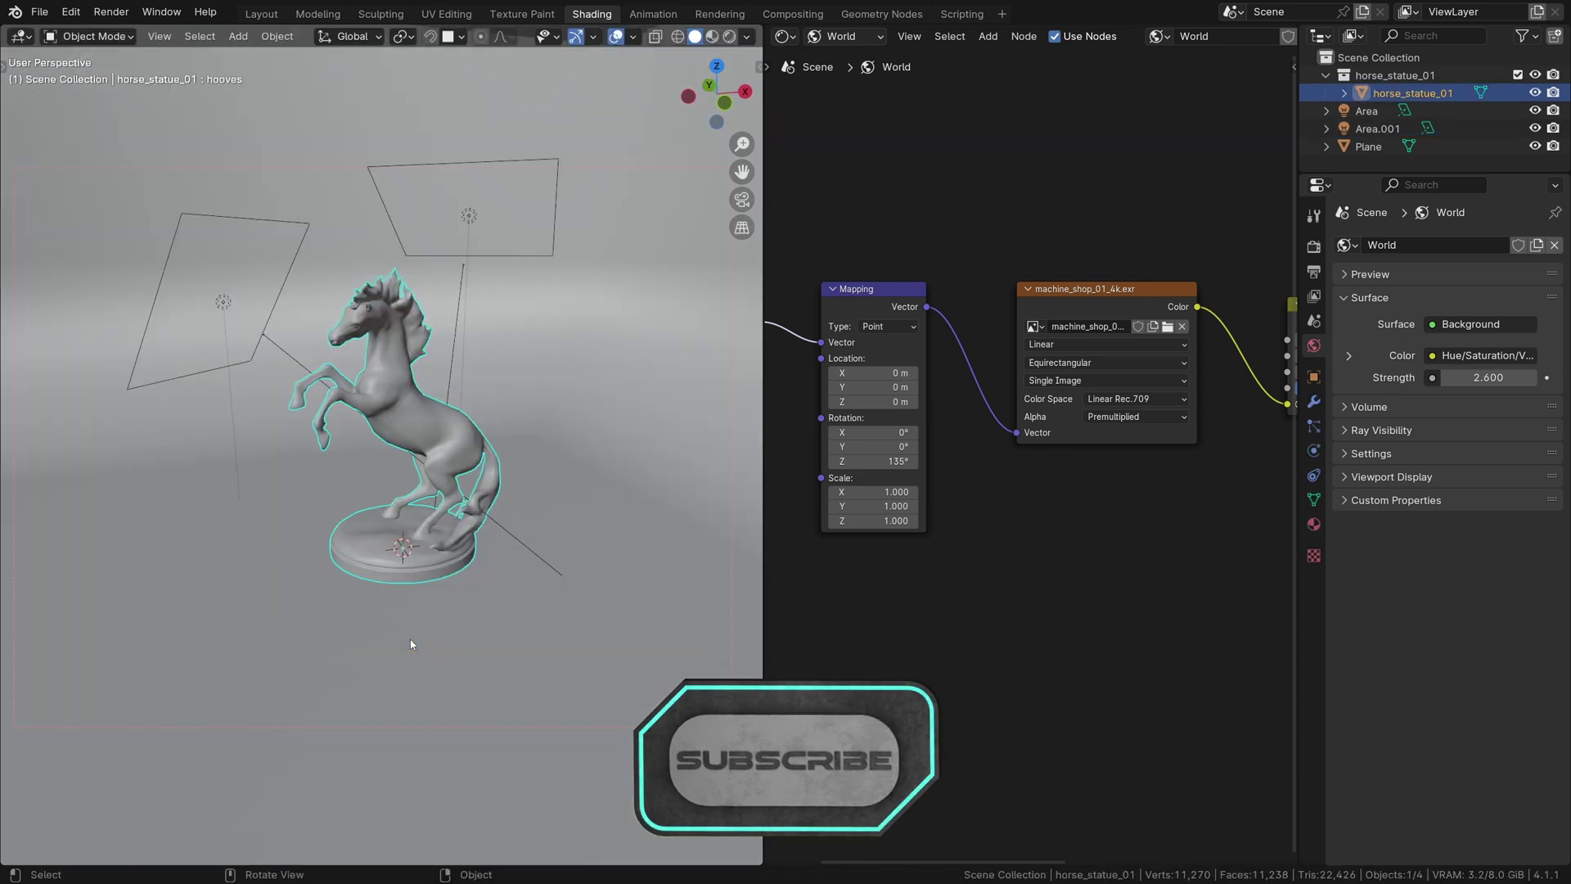
key("shift+a")
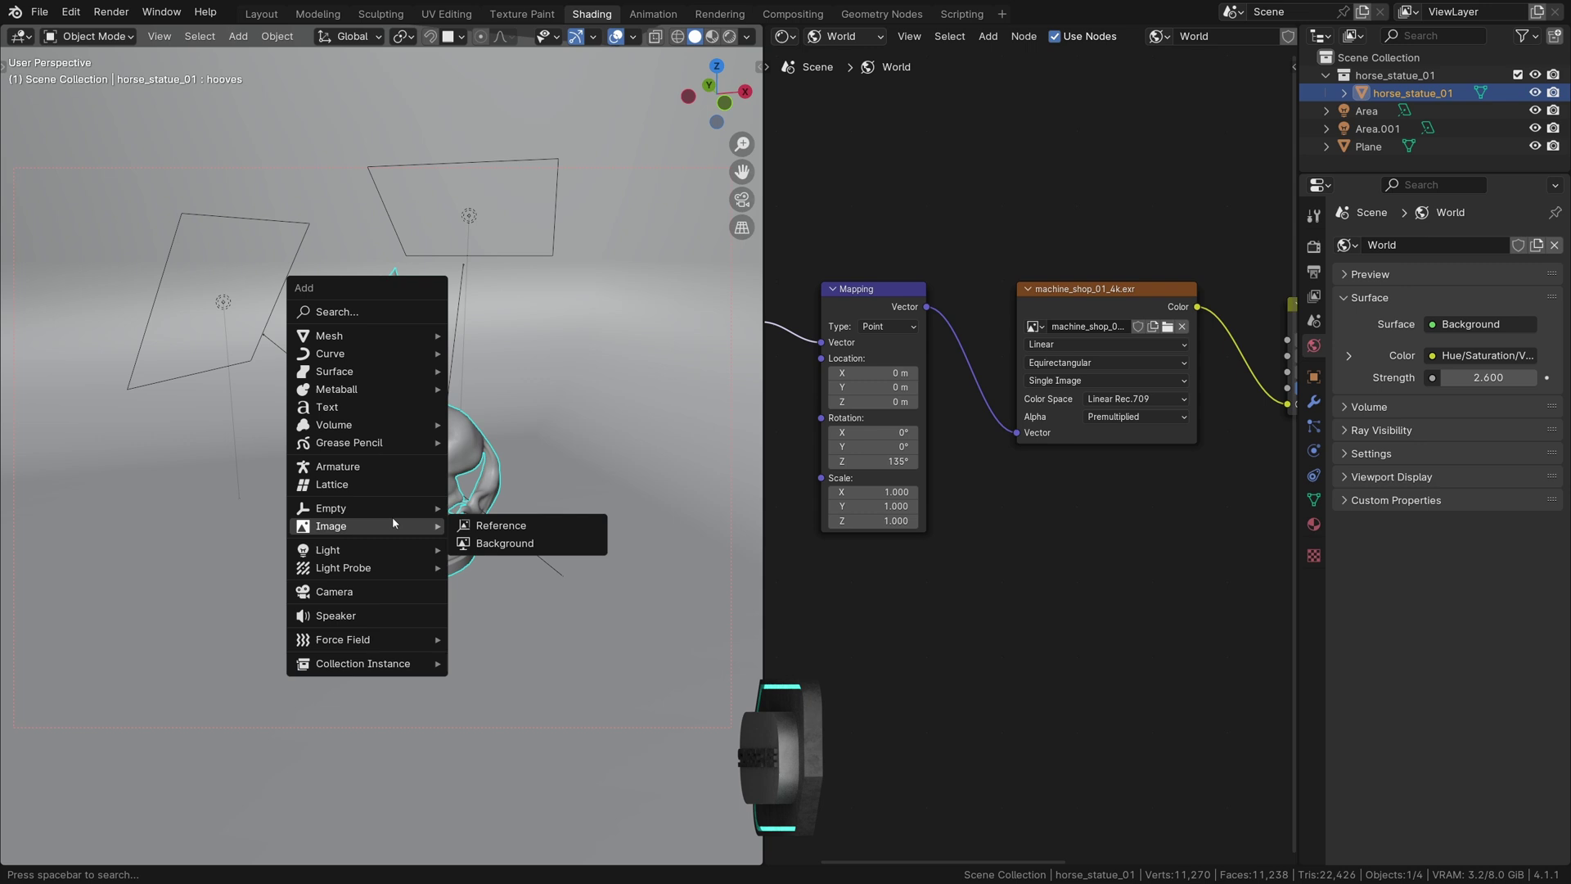
mouse_move(440, 511)
left_click(508, 508)
Scale the empty down to slightly larger than the statue's base and apply its transform.
scroll(491, 532, "down", 3)
key("s")
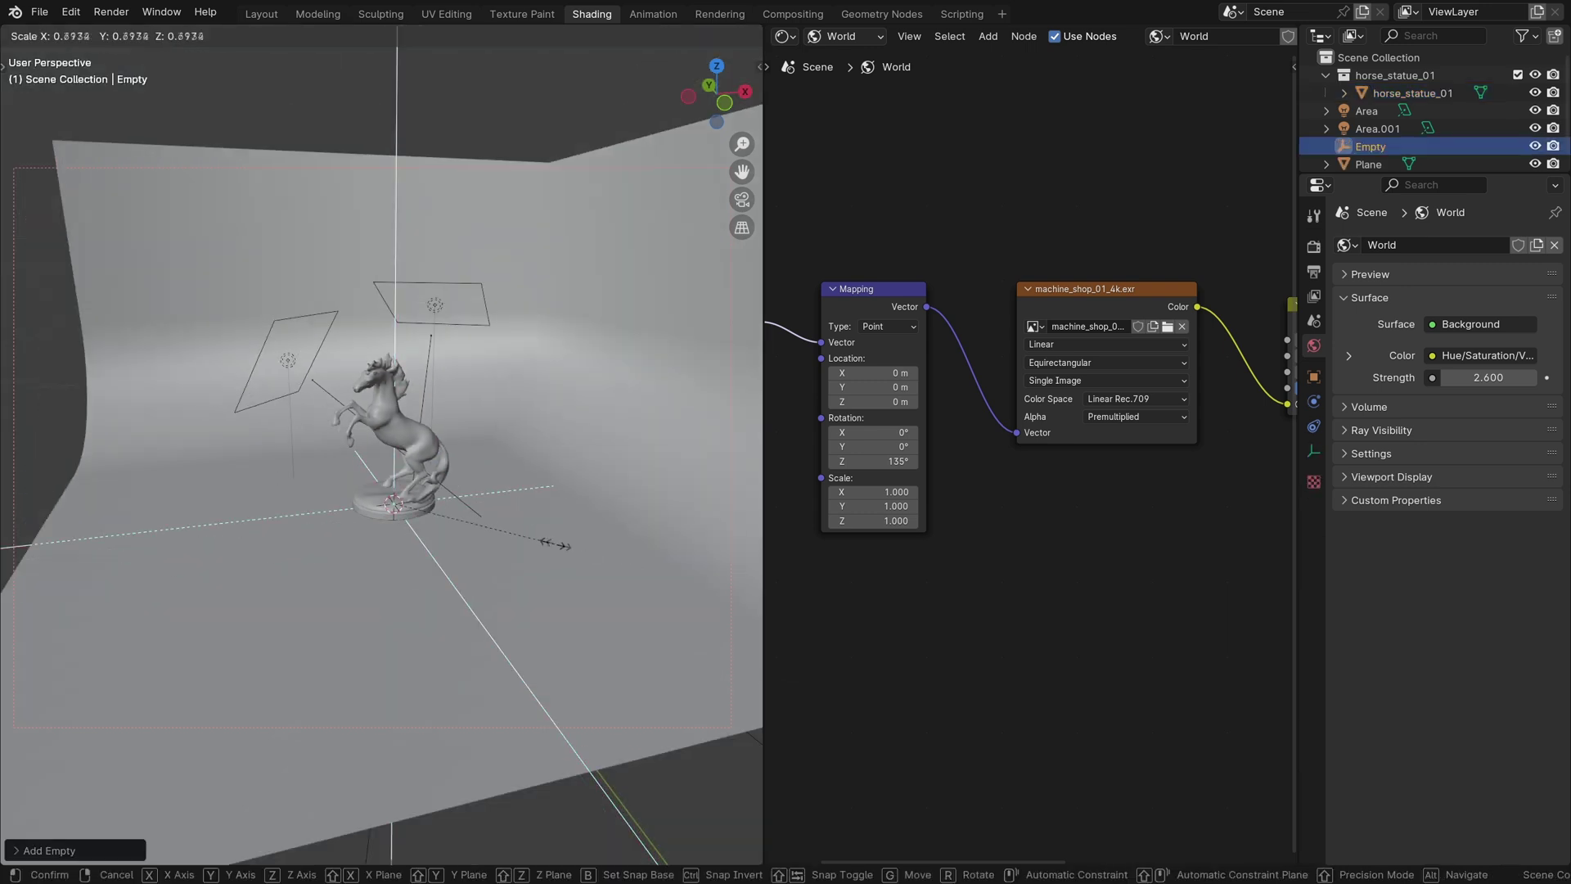
left_click(486, 532)
scroll(471, 393, "up", 2)
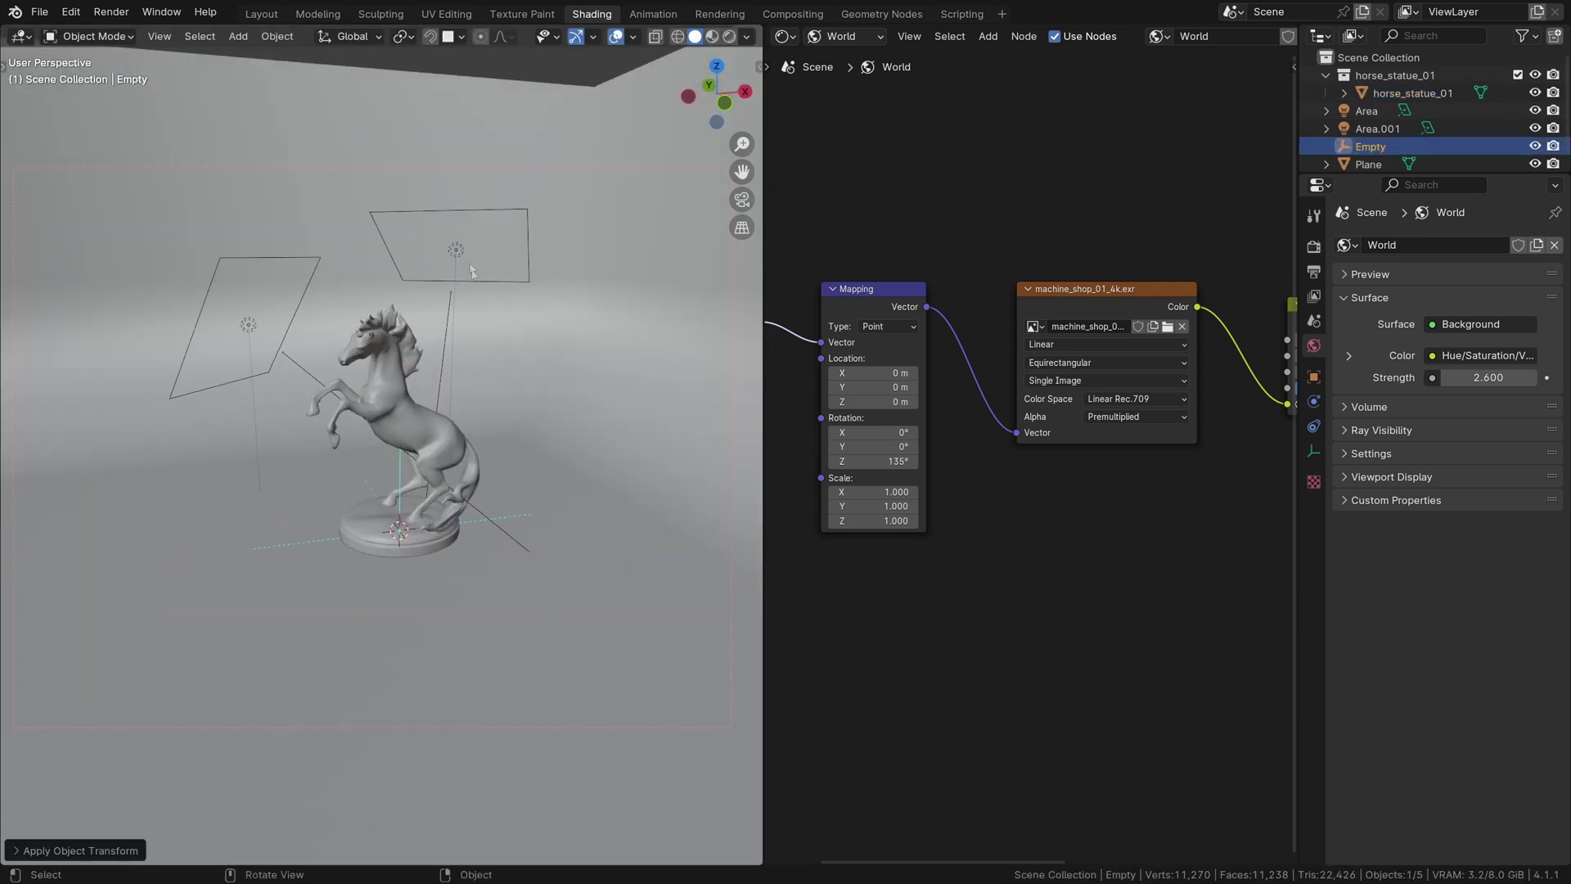
Parent both area lights to the empty with Object (Keep Transform).
left_click(456, 254)
left_click(249, 330, "shift")
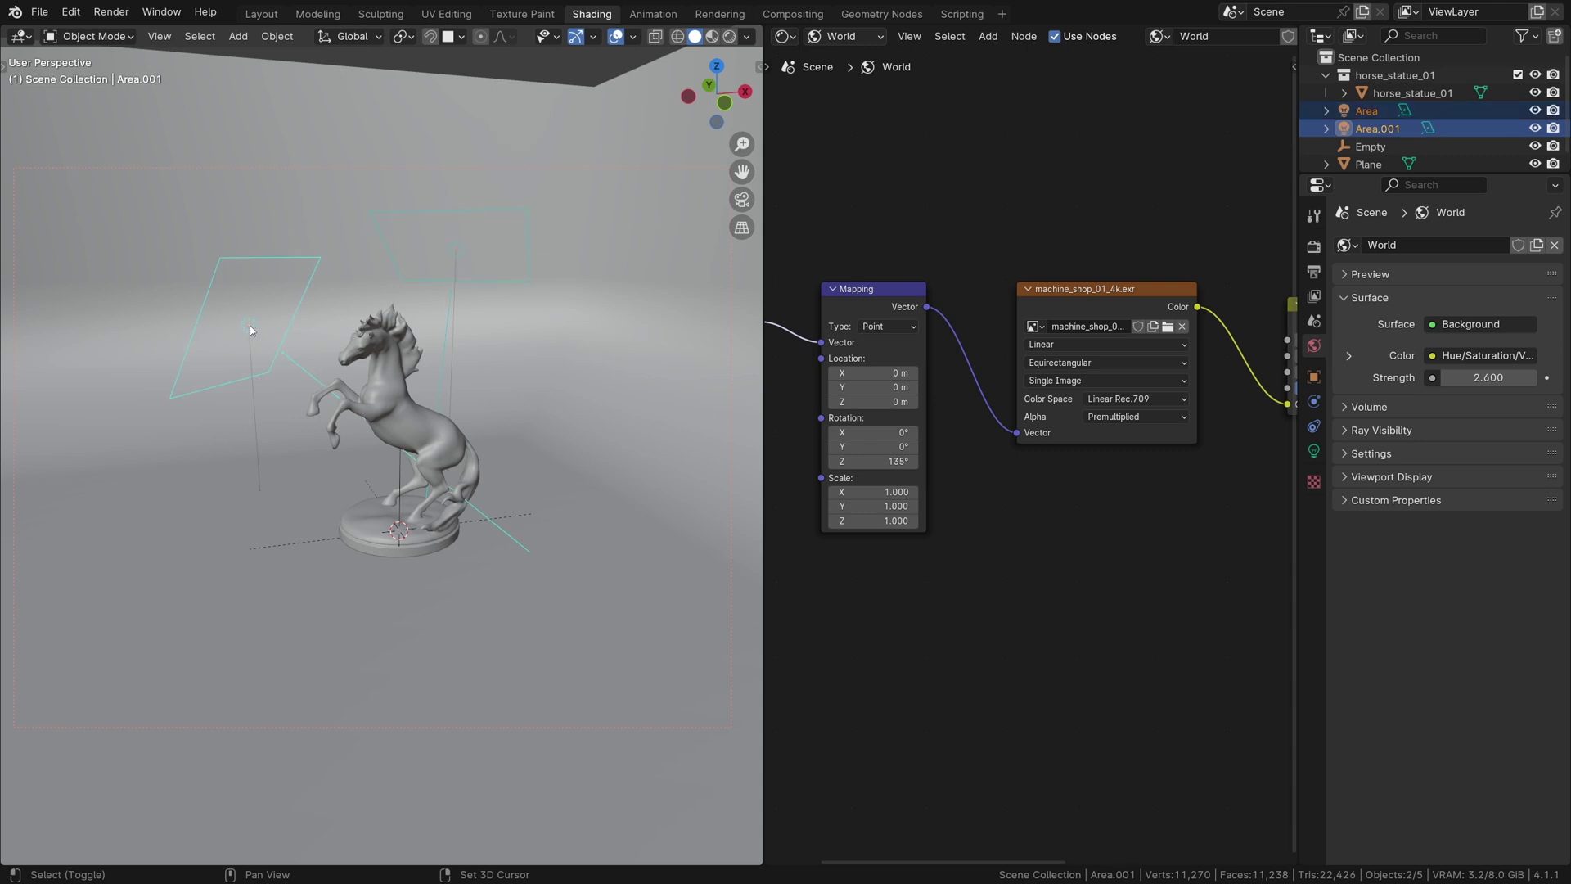
left_click(400, 472, "shift")
key("ctrl+p")
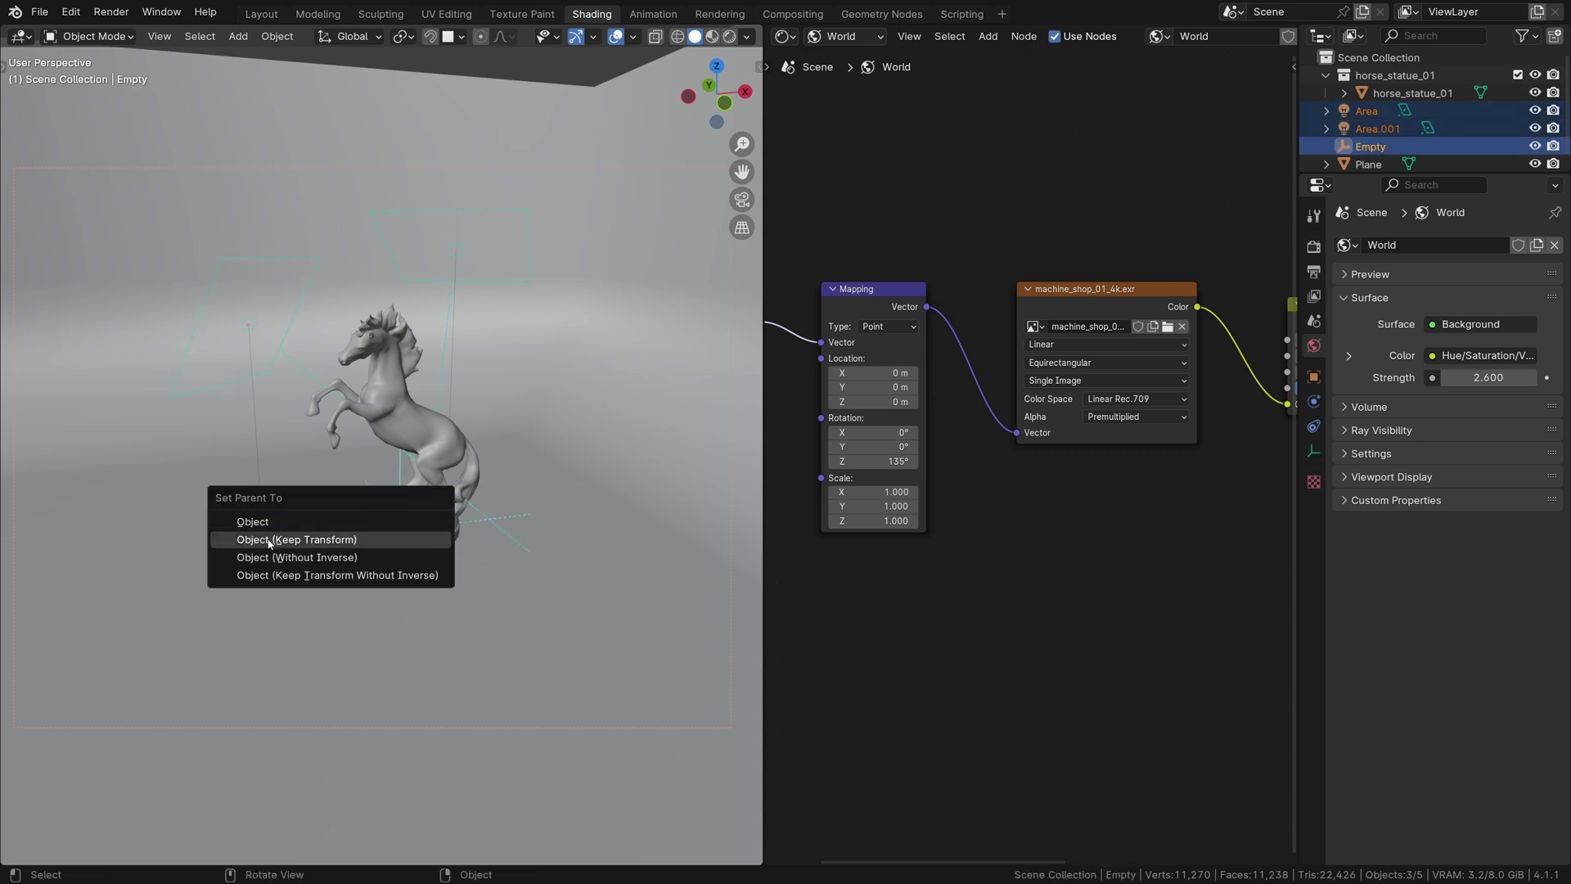
left_click(269, 543)
Select the empty and rotate it about 7° around Z to swing both parented lights.
left_click(419, 490)
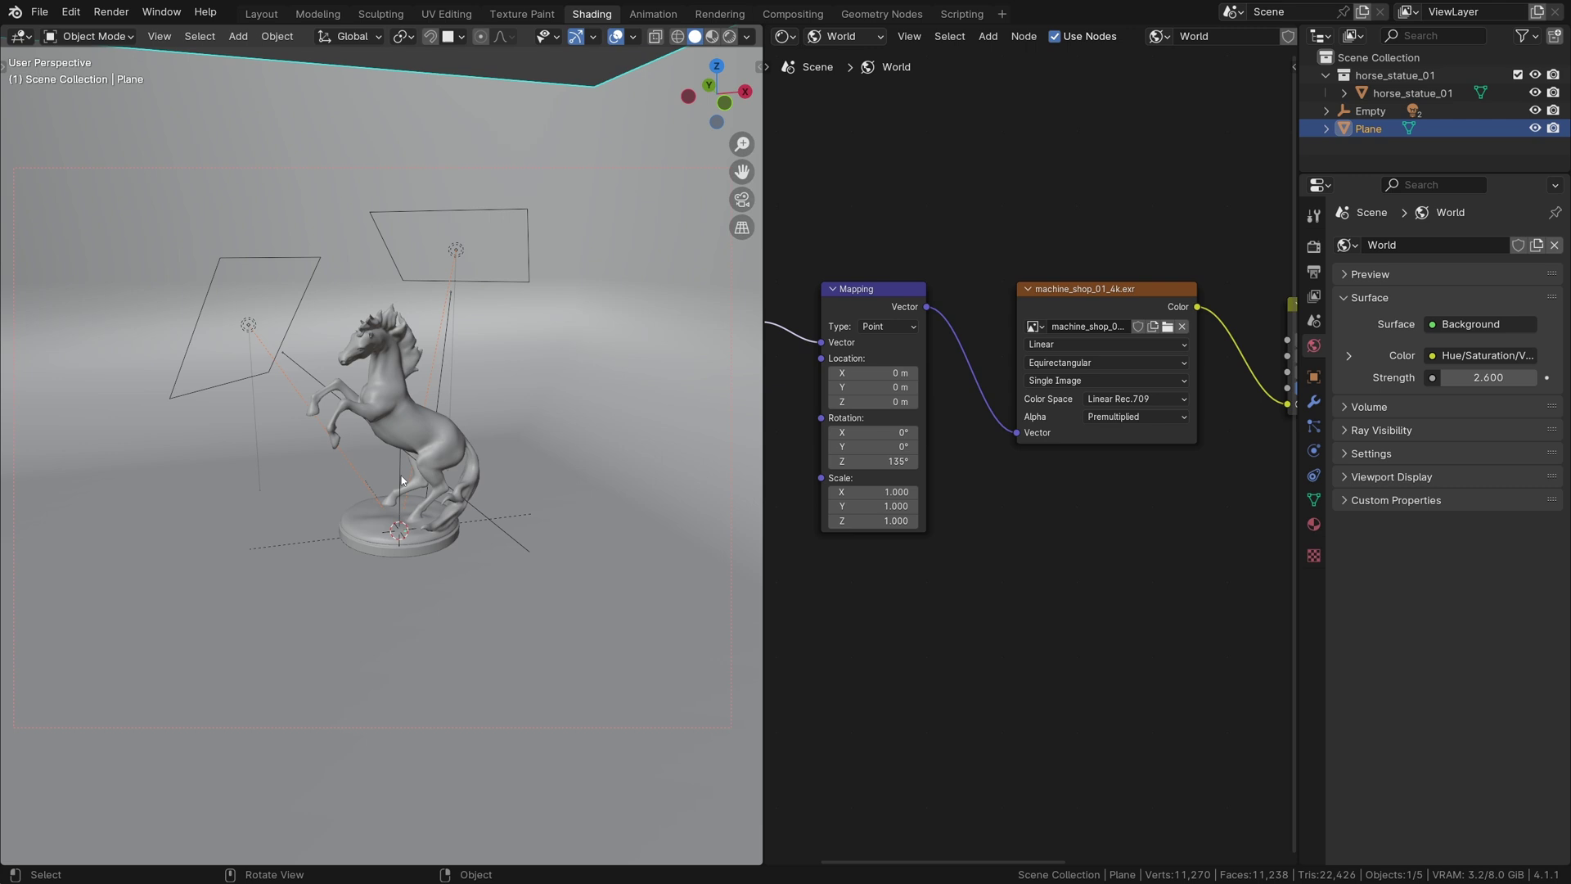
left_click(401, 478)
key("g")
right_click(444, 428)
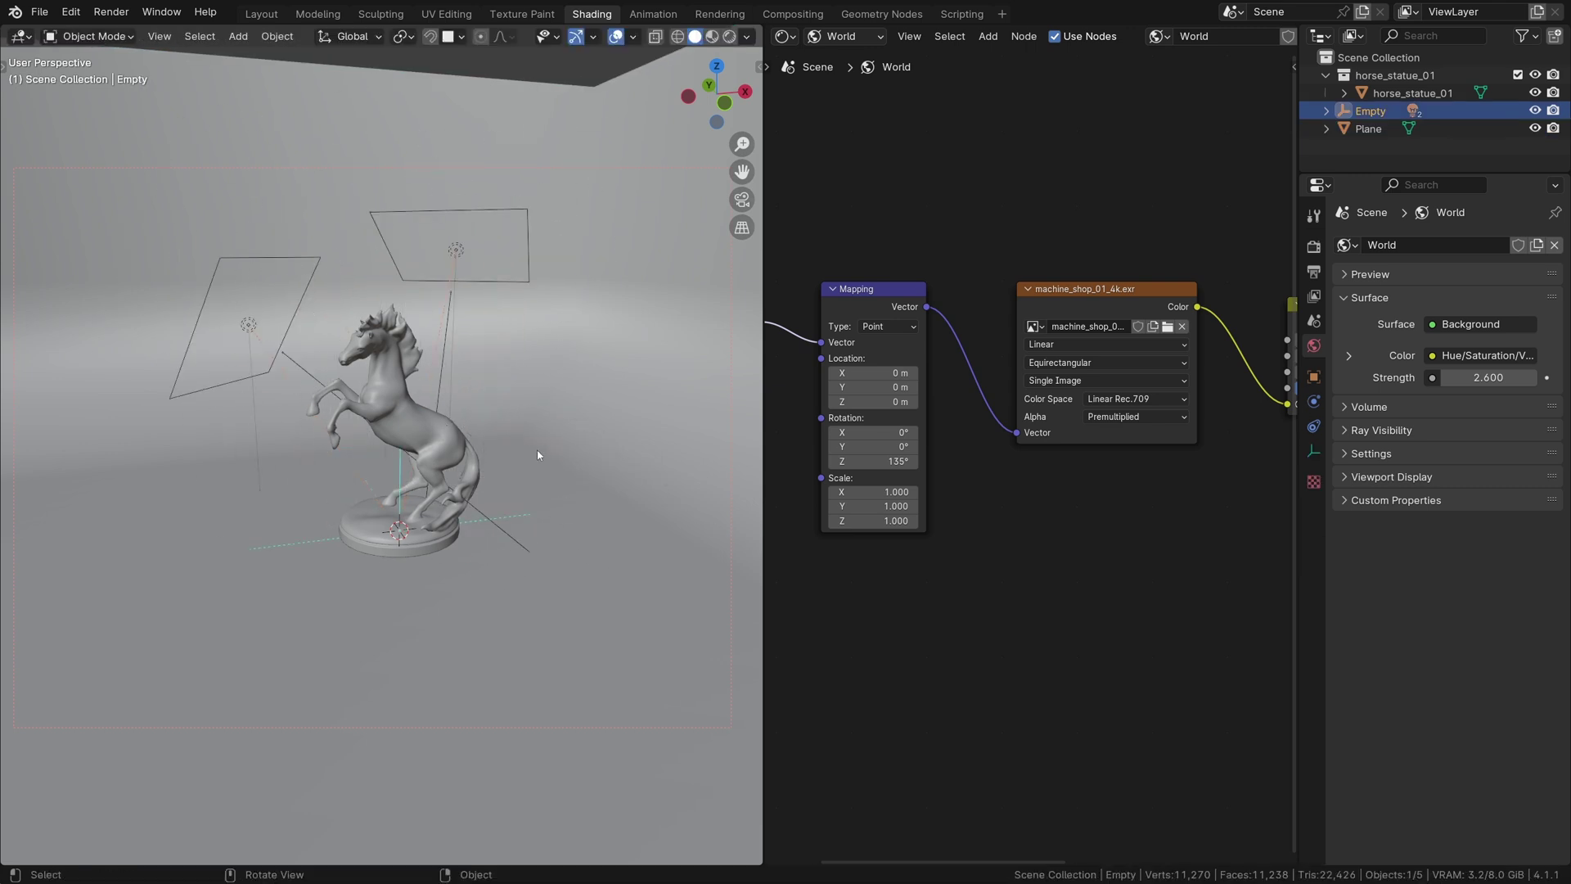
key("r")
key("z")
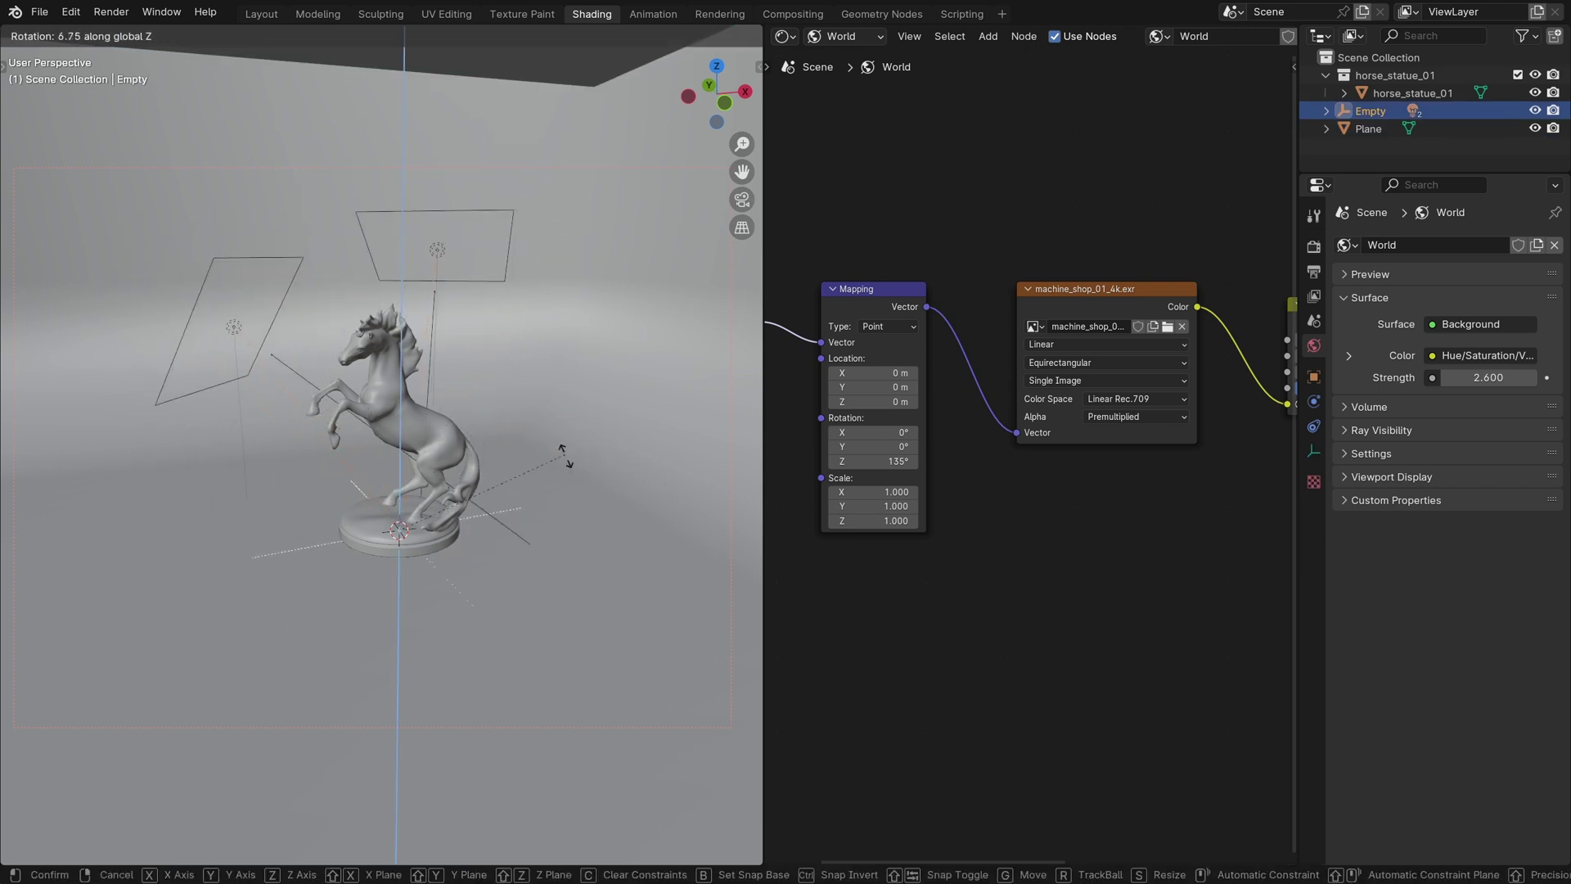
left_click(564, 455)
Switch to rendered shading without overlays and rotate the empty around Z to sweep the lights around the statue.
key("z")
left_click(575, 449)
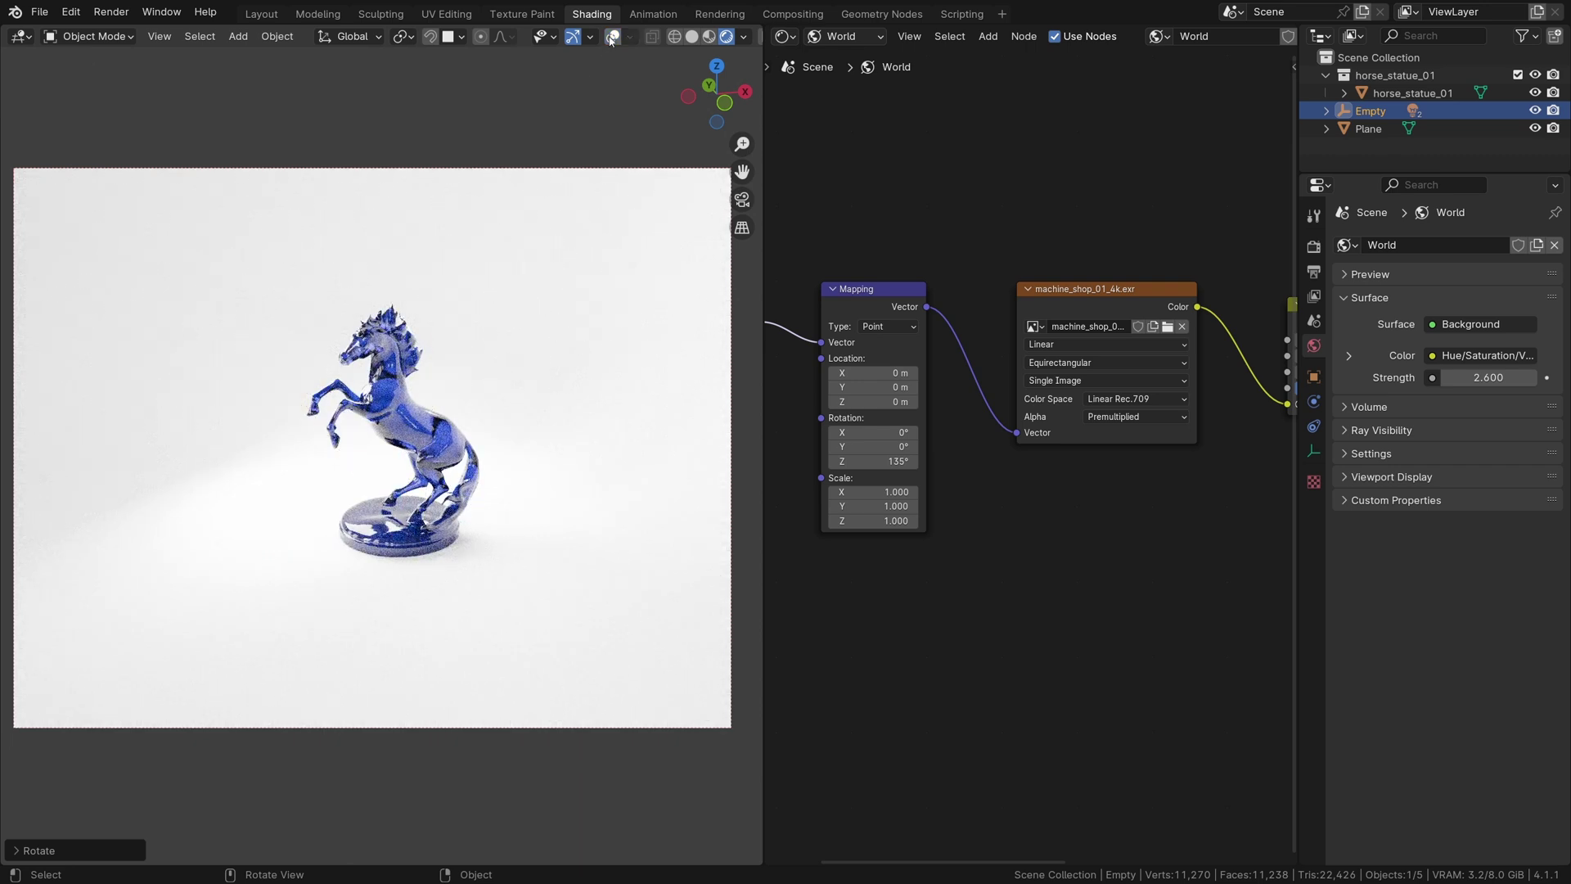
key("r")
key("z")
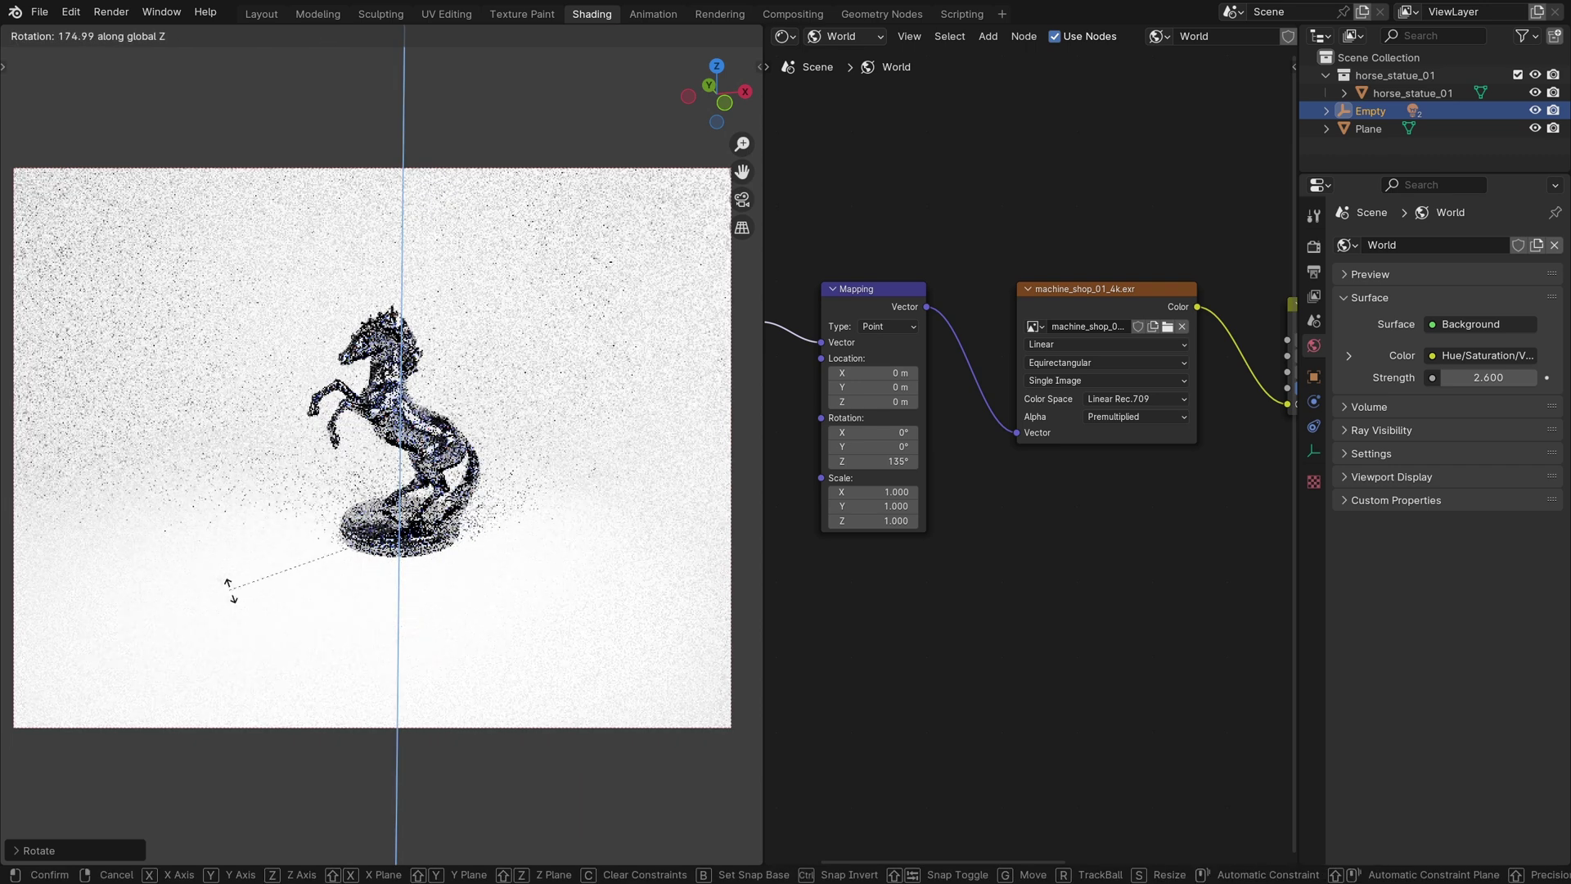
left_click(263, 593)
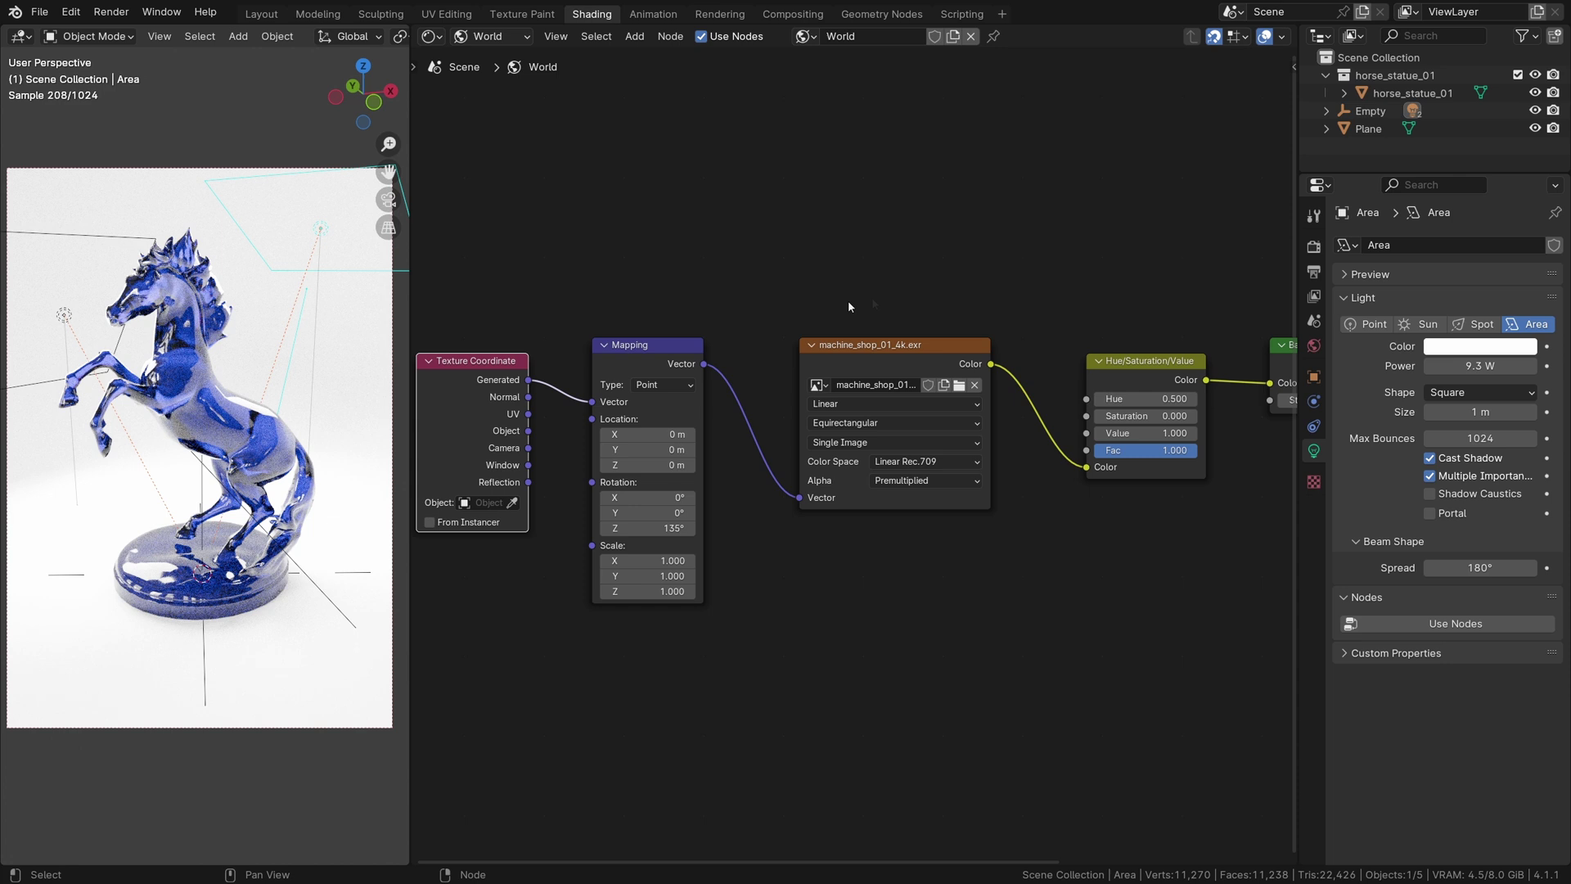
Duplicate the environment texture node, load shanghai_bund_2k.hdr into the copy, and link it between Mapping and Hue/Saturation/Value.
key("shift+d")
left_click(897, 175)
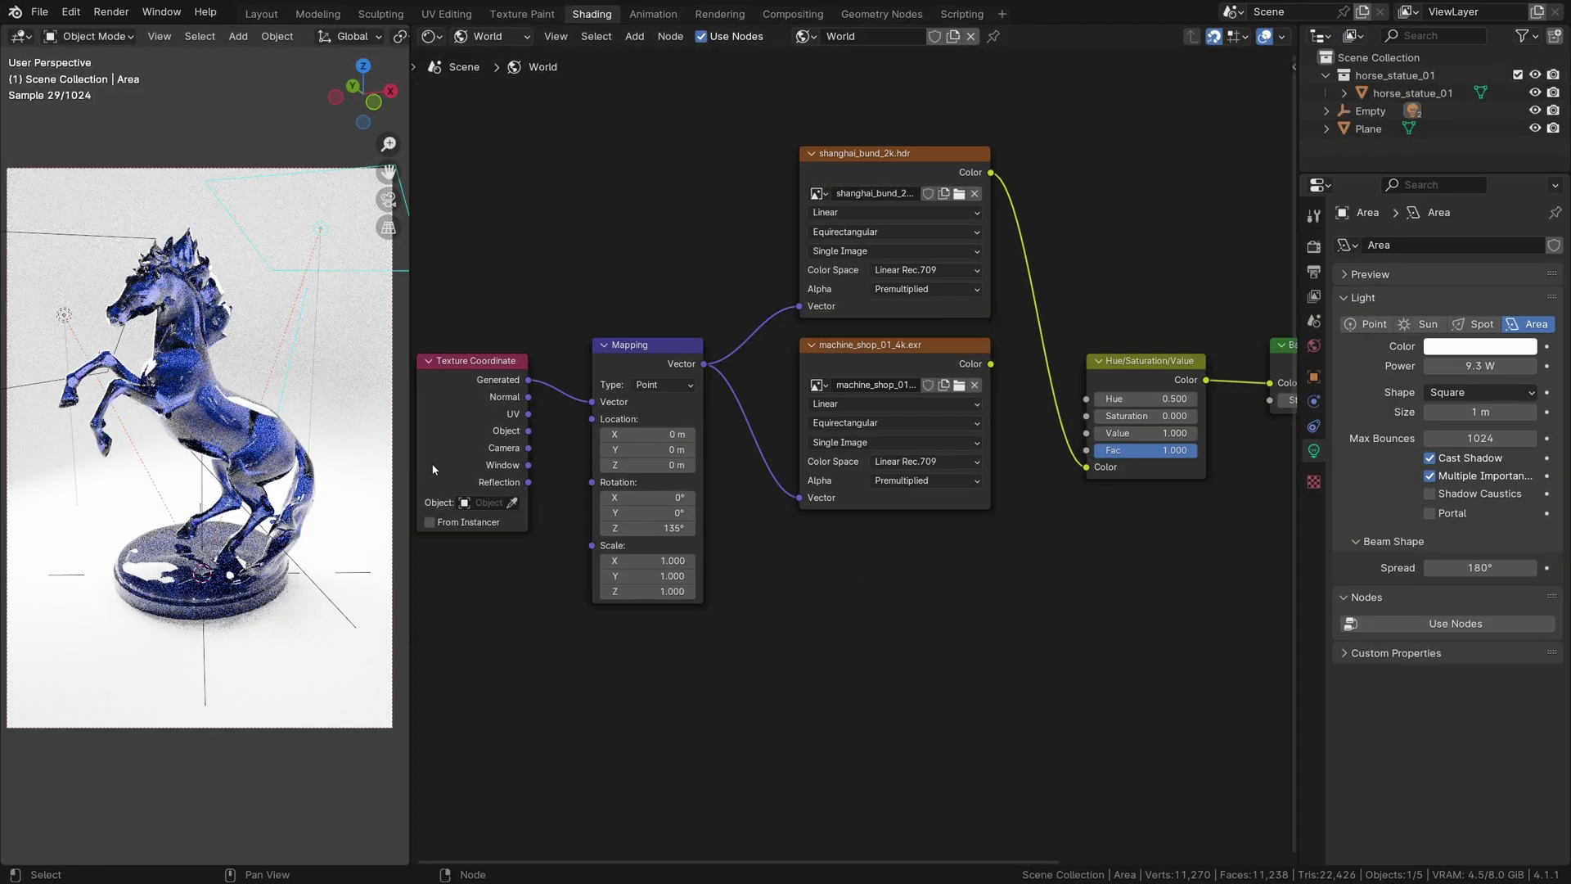
Widen the 3D viewport and set the Mapping node's Z rotation to 171°.
left_click_drag(407, 442, 672, 441)
left_click_drag(778, 528, 809, 528)
scroll(434, 442, "down", 6)
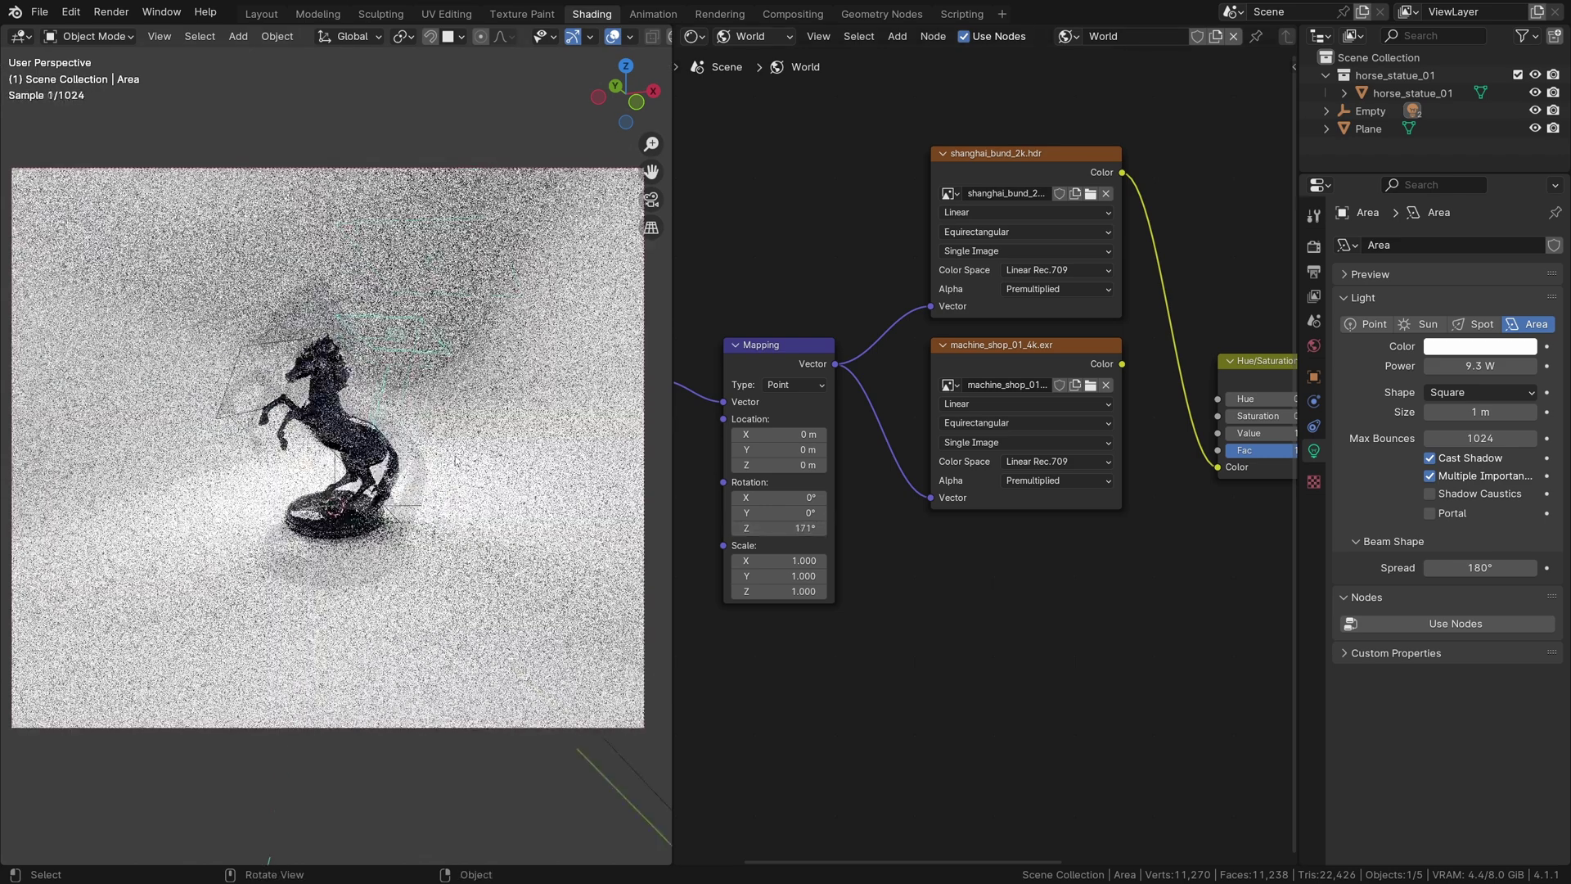
mouse_move(409, 442)
middle_mouse_down()
mouse_move(439, 463)
mouse_move(460, 400)
mouse_move(407, 438)
middle_mouse_up()
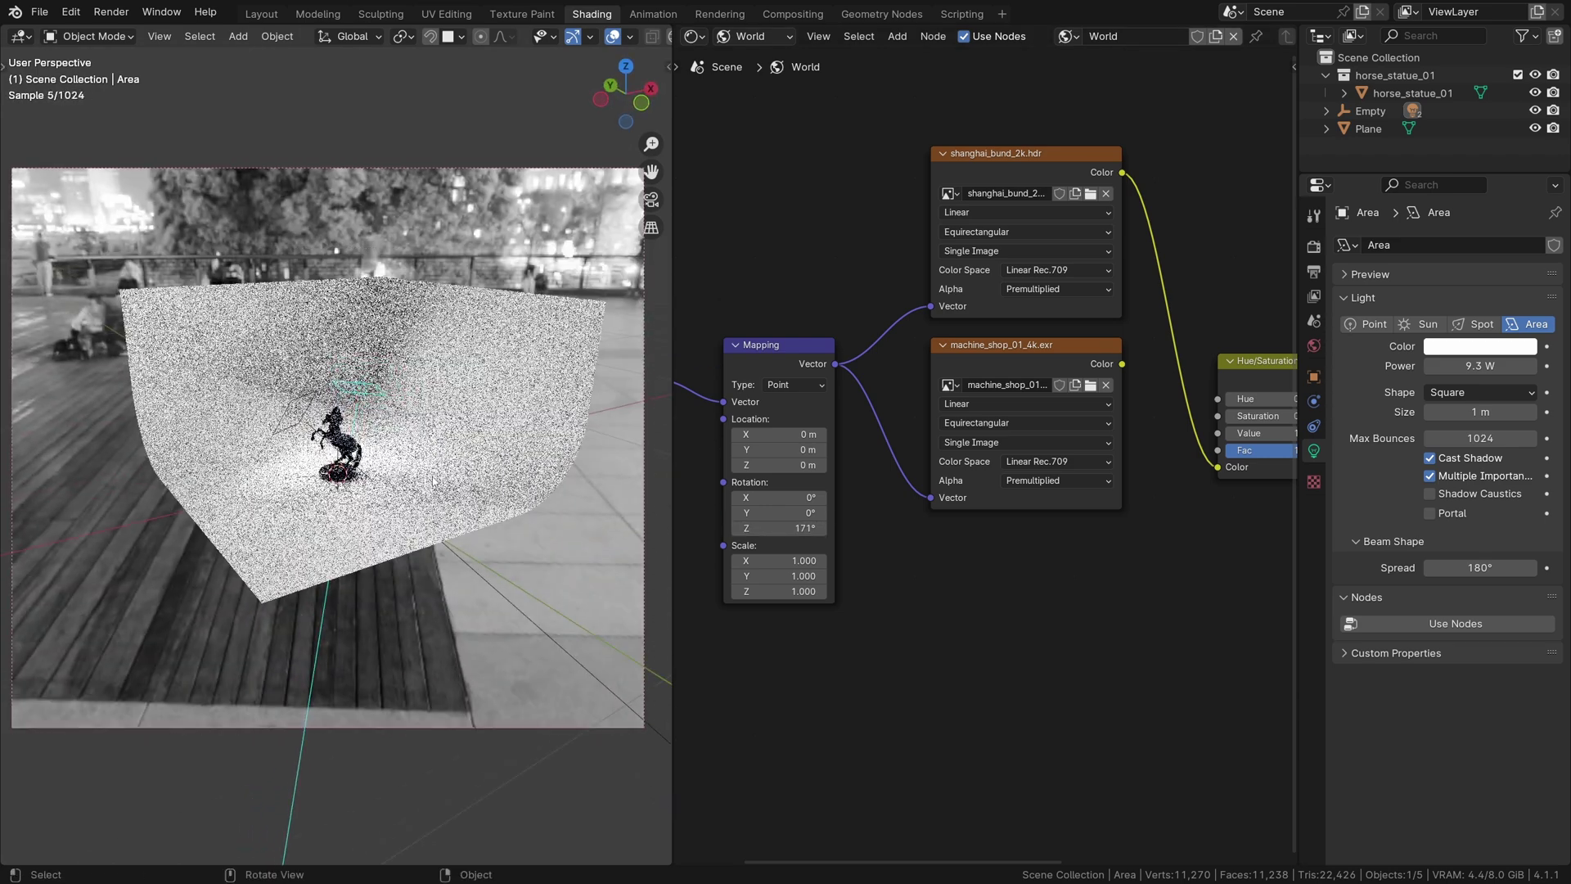
Set the Hue/Saturation/Value node's Saturation to 1.000 and frame the horse statue closely.
middle_click_drag(1044, 462, 885, 457)
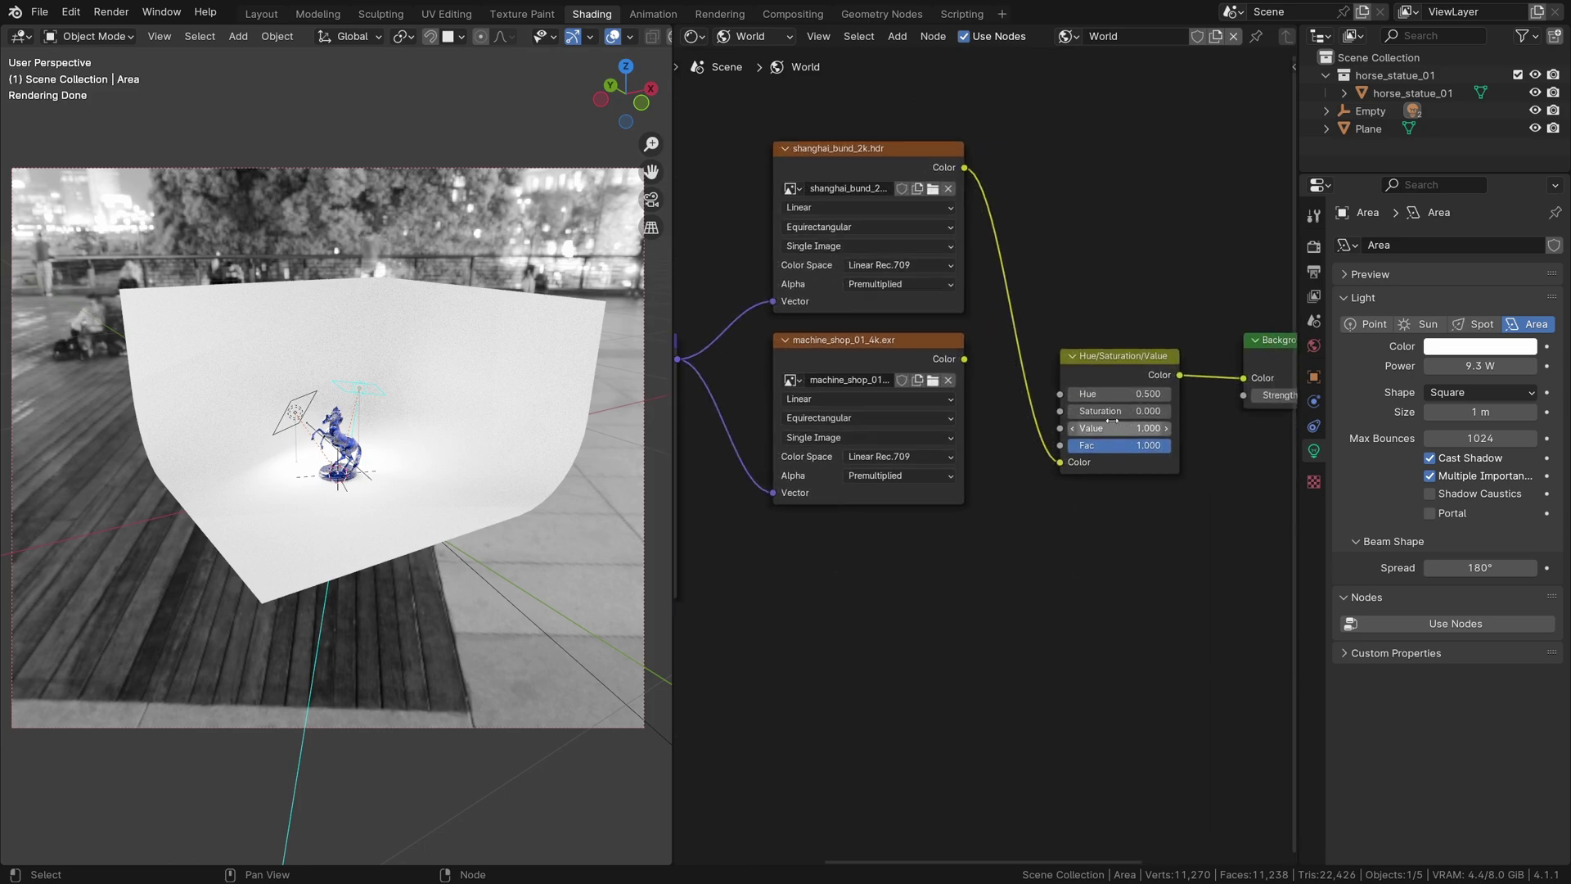
scroll(422, 438, "up", 8)
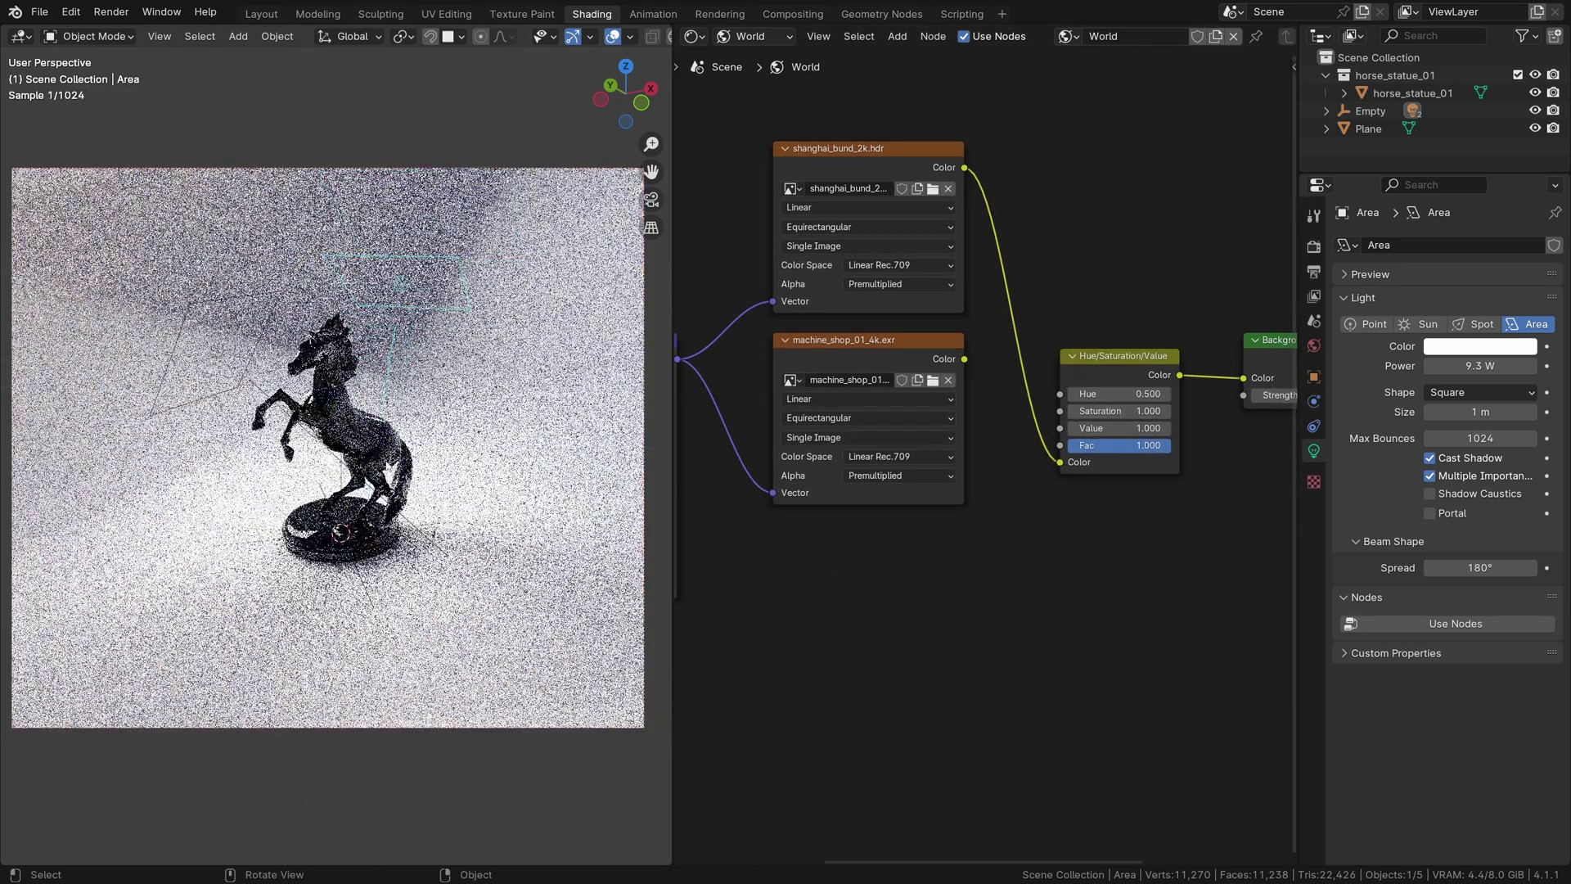
middle_click_drag(422, 438, 503, 438)
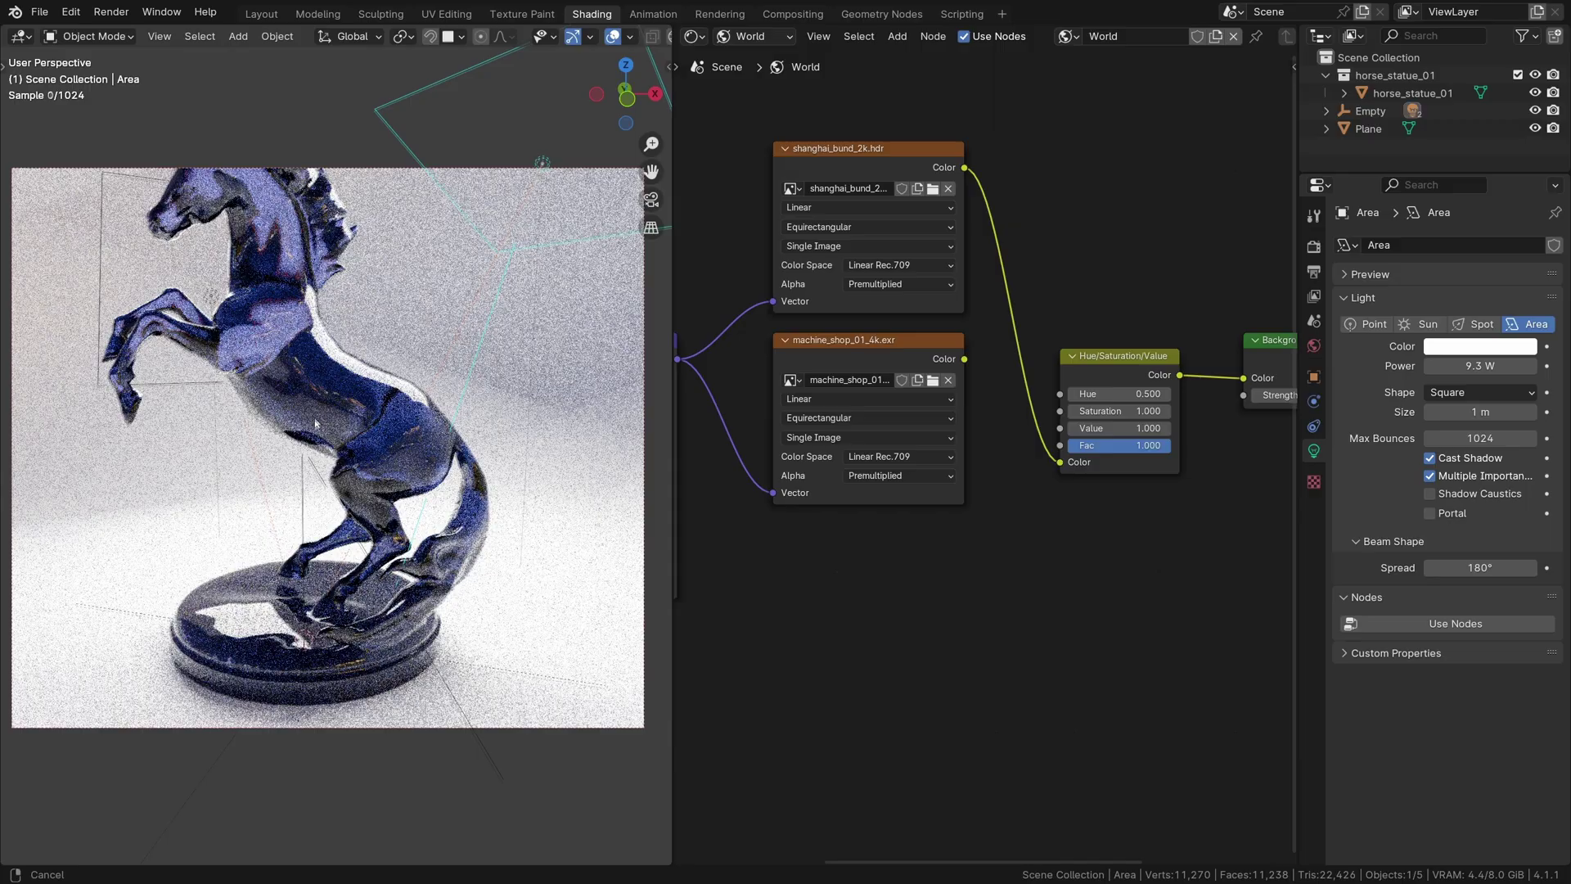
Set the Mapping node's Z rotation to 230° to turn the environment lighting around the horse statue.
middle_click_drag(315, 423, 393, 413, "ctrl")
middle_click_drag(421, 422, 452, 459, "shift")
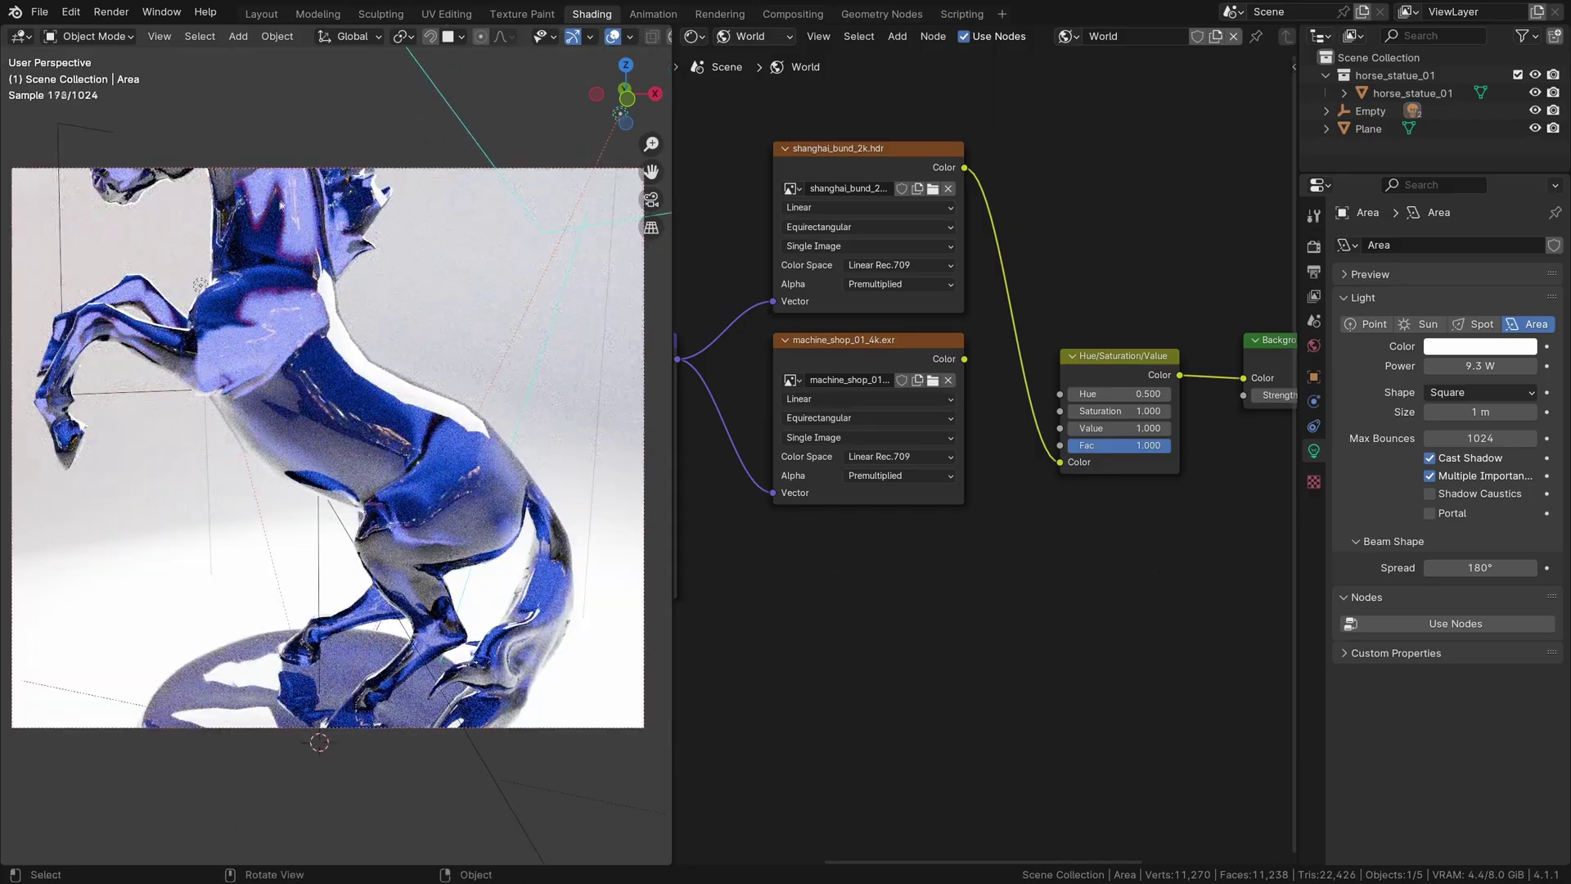
scroll(440, 497, "down", 3)
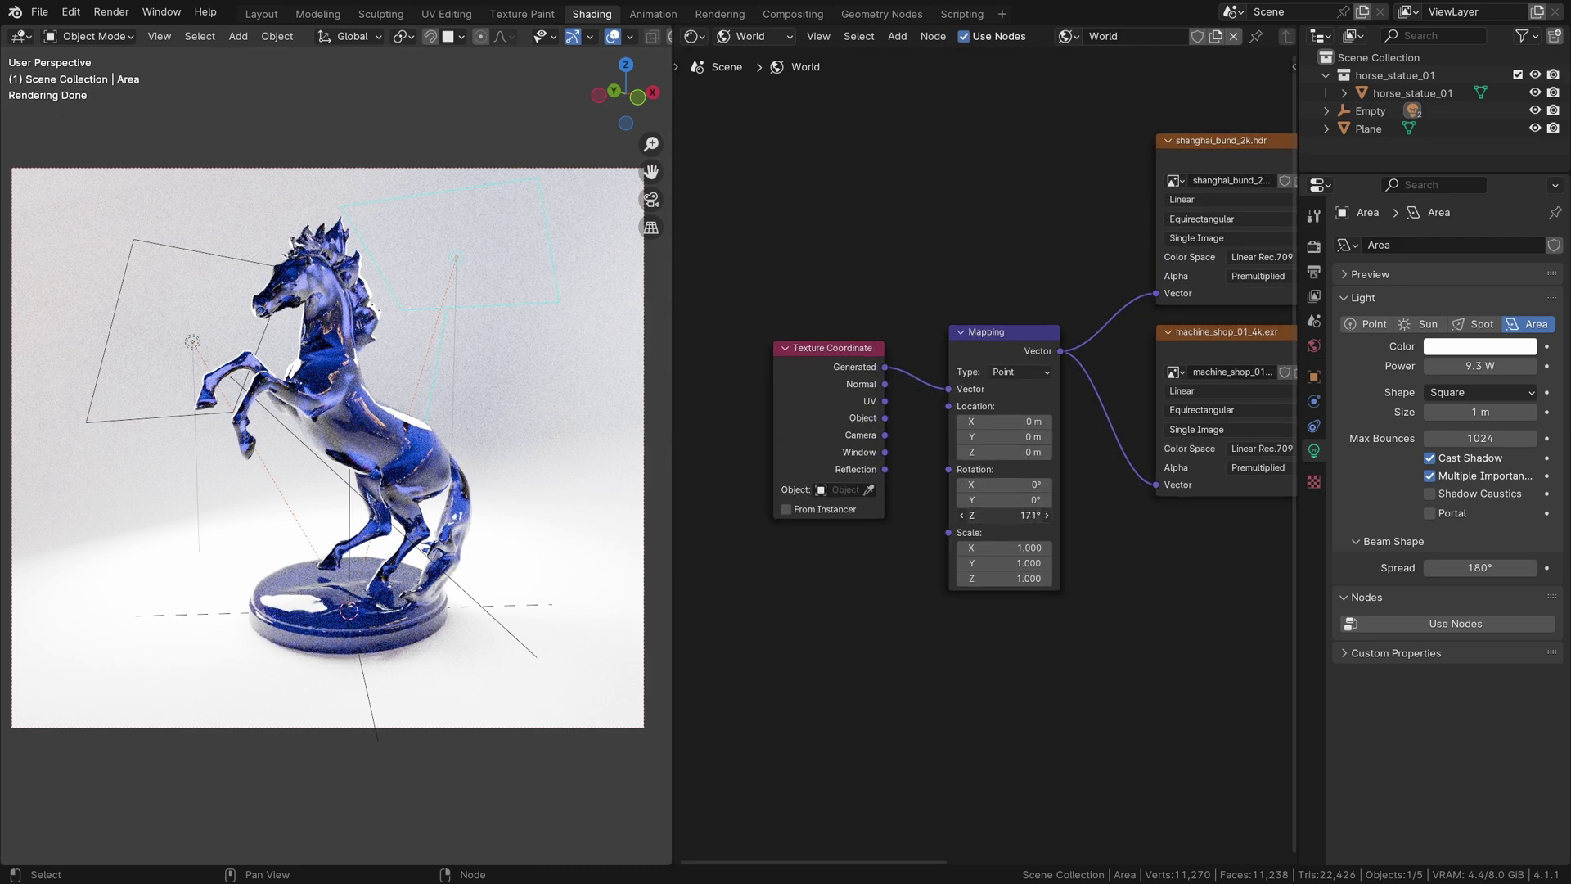
left_click_drag(1004, 516, 1053, 515)
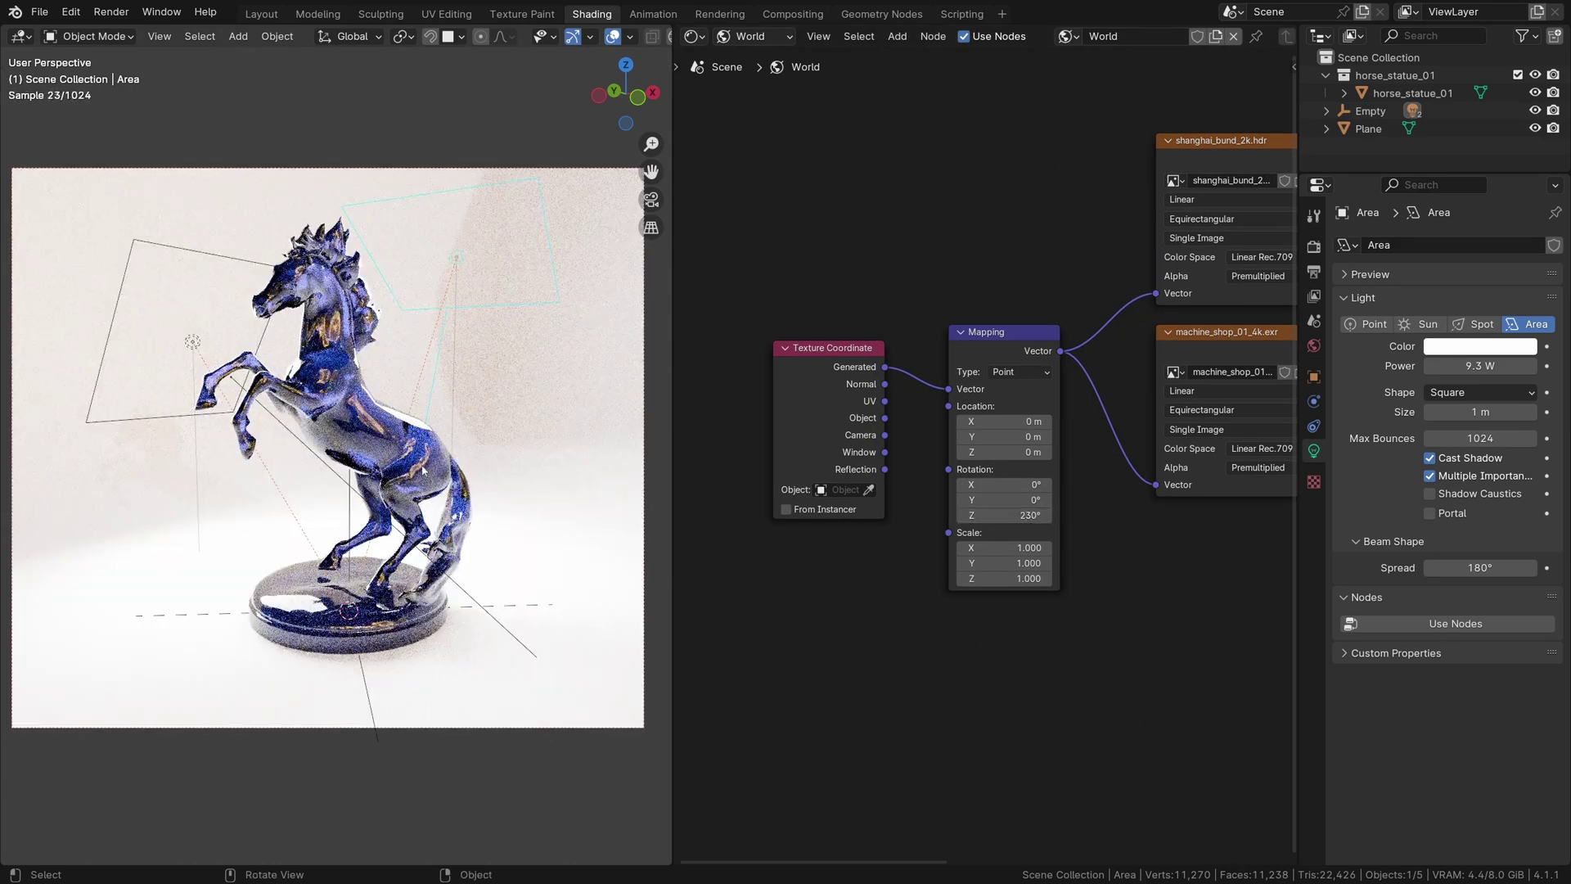
scroll(532, 528, "up", 2)
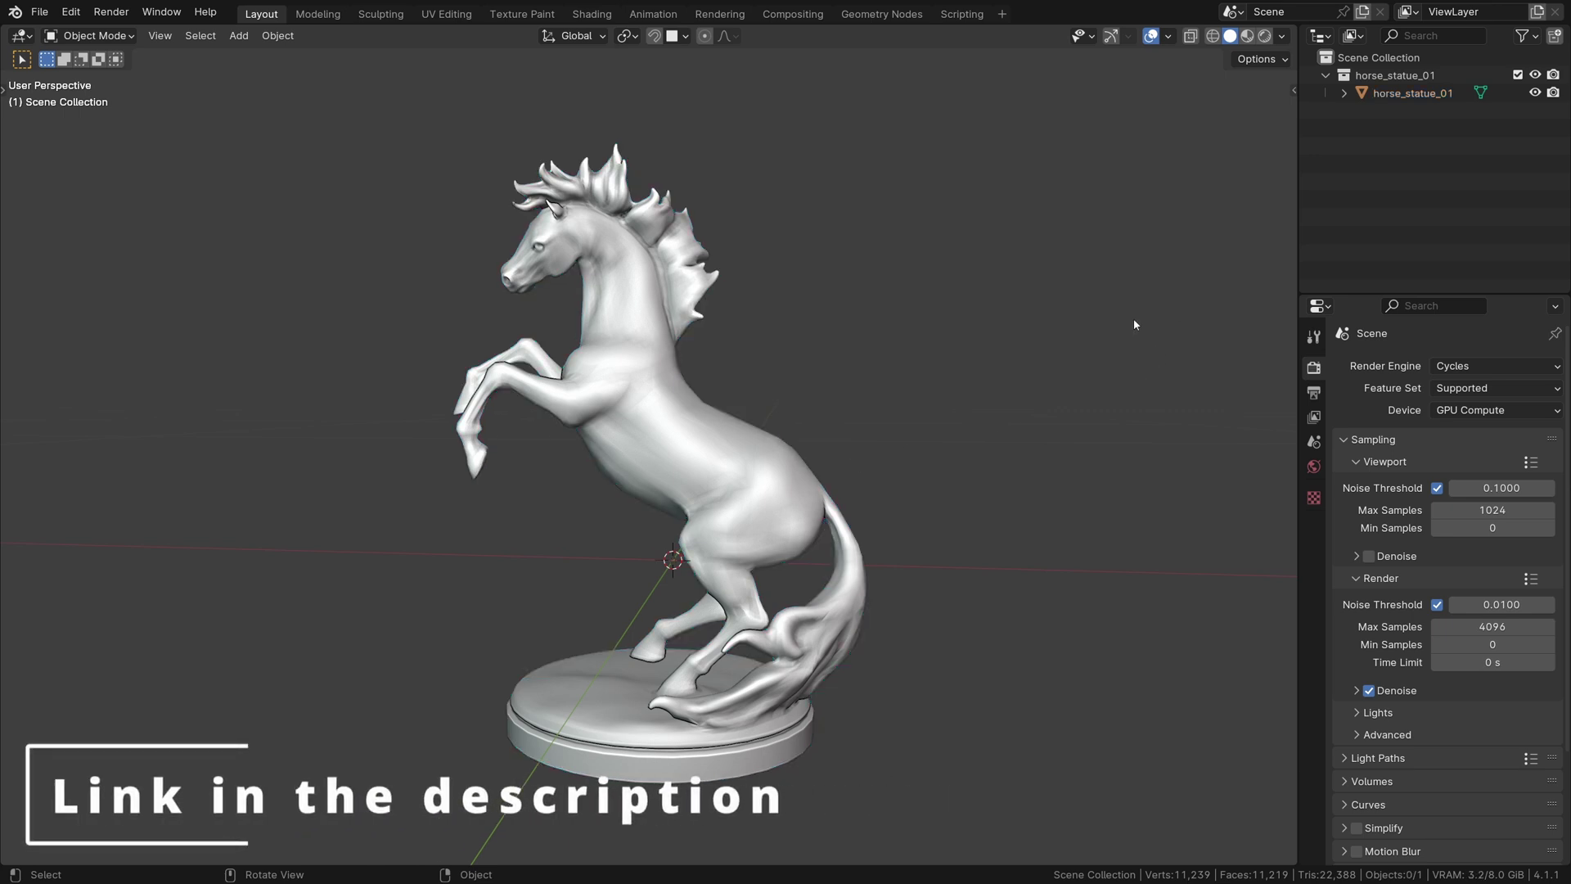
Import a TexStudio scene for the horse statue using the BasicStudio studio and the BaseLights light set.
key("n")
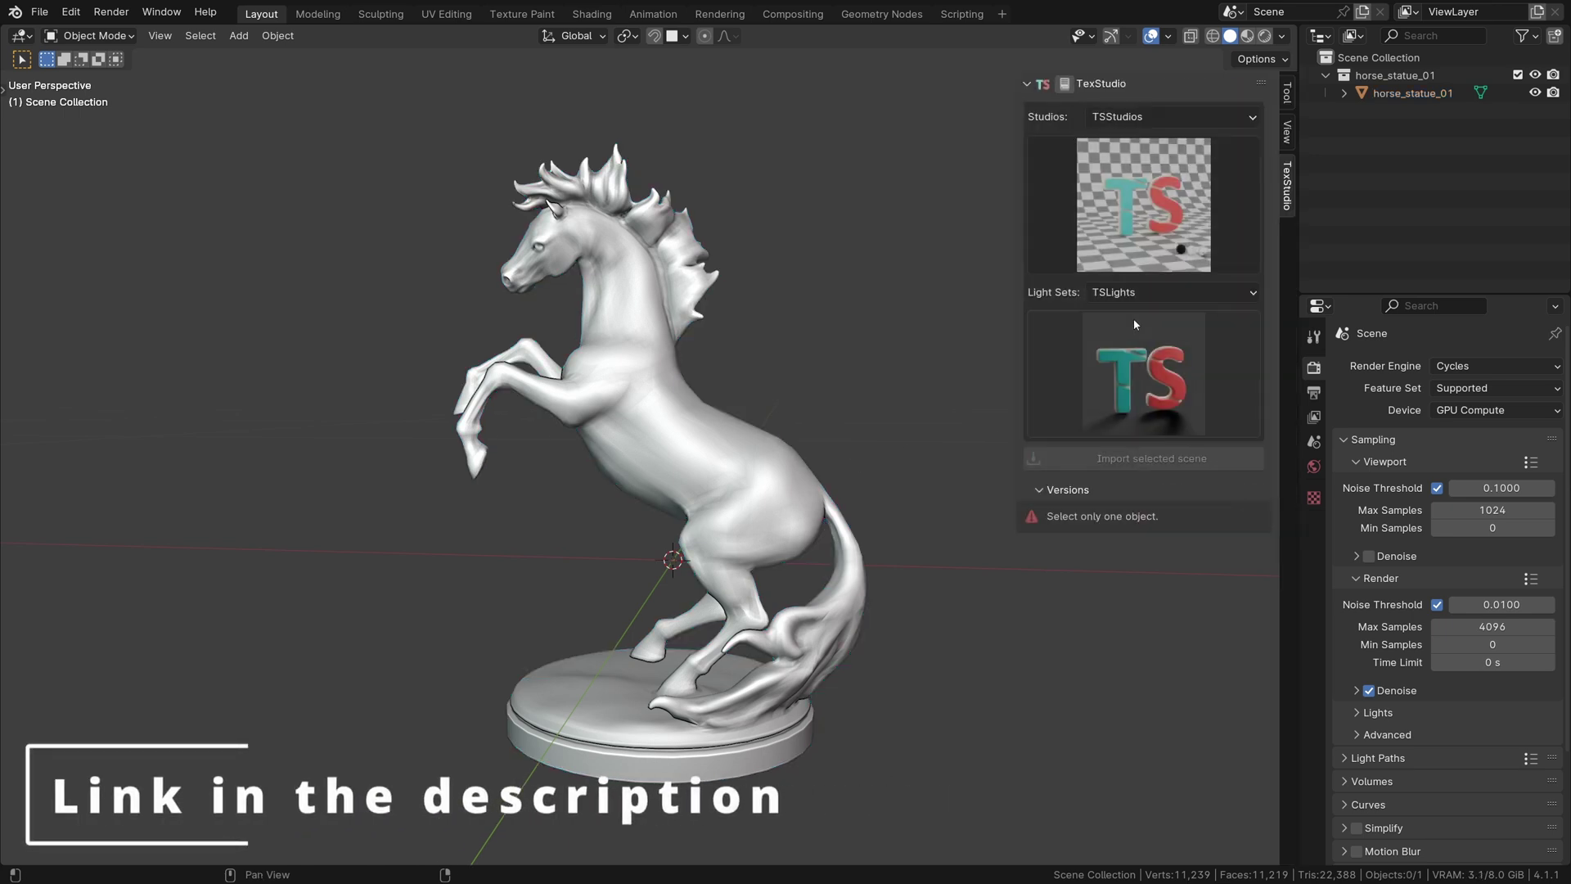
left_click(1117, 193)
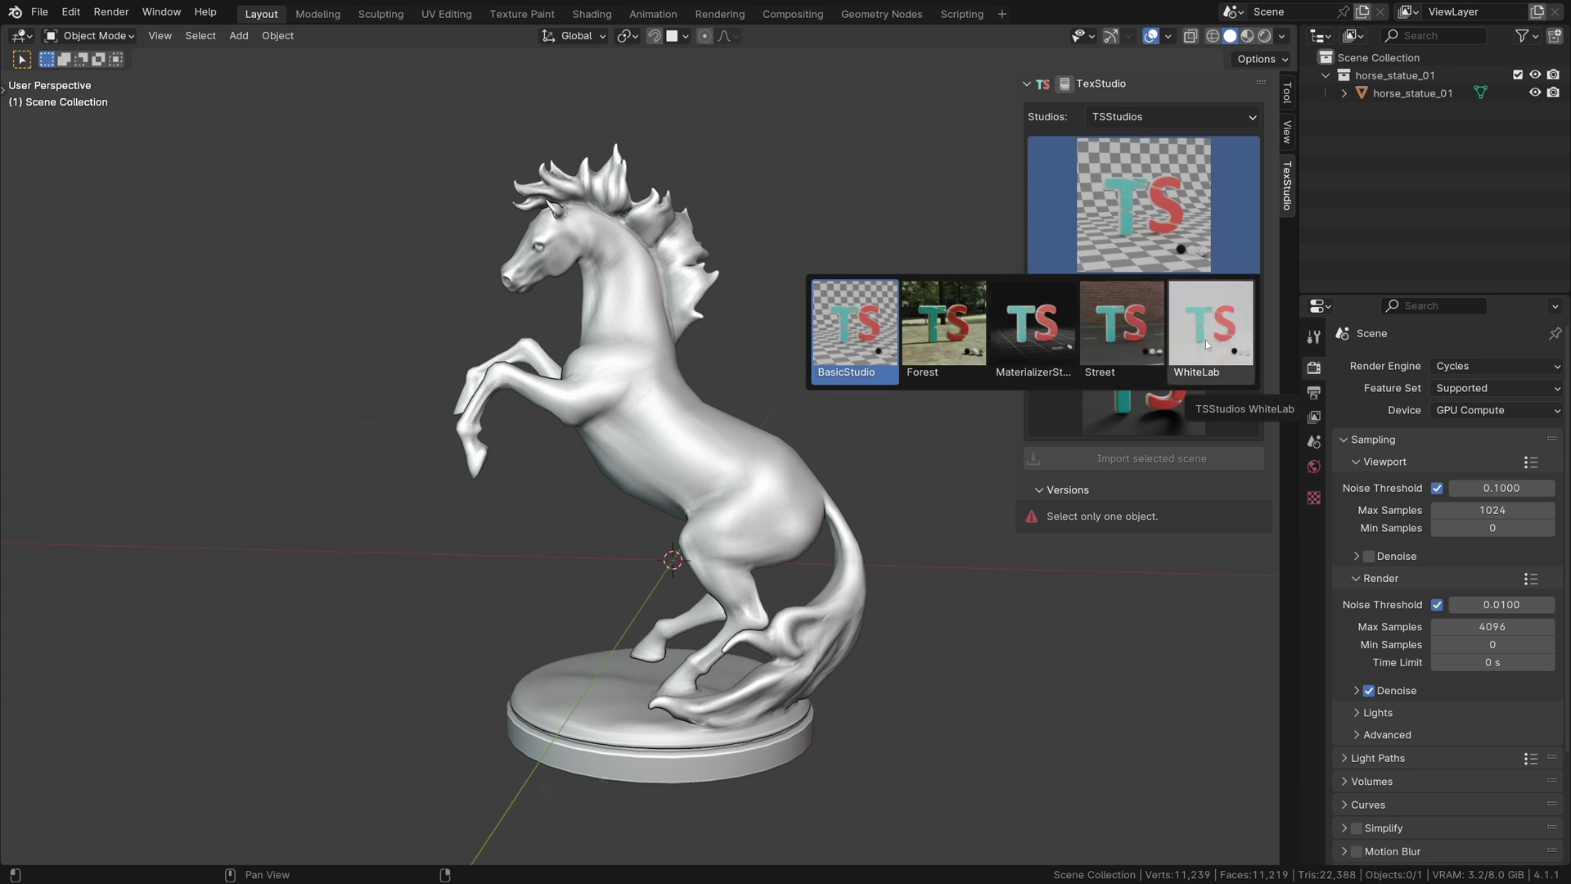
left_click(1124, 359)
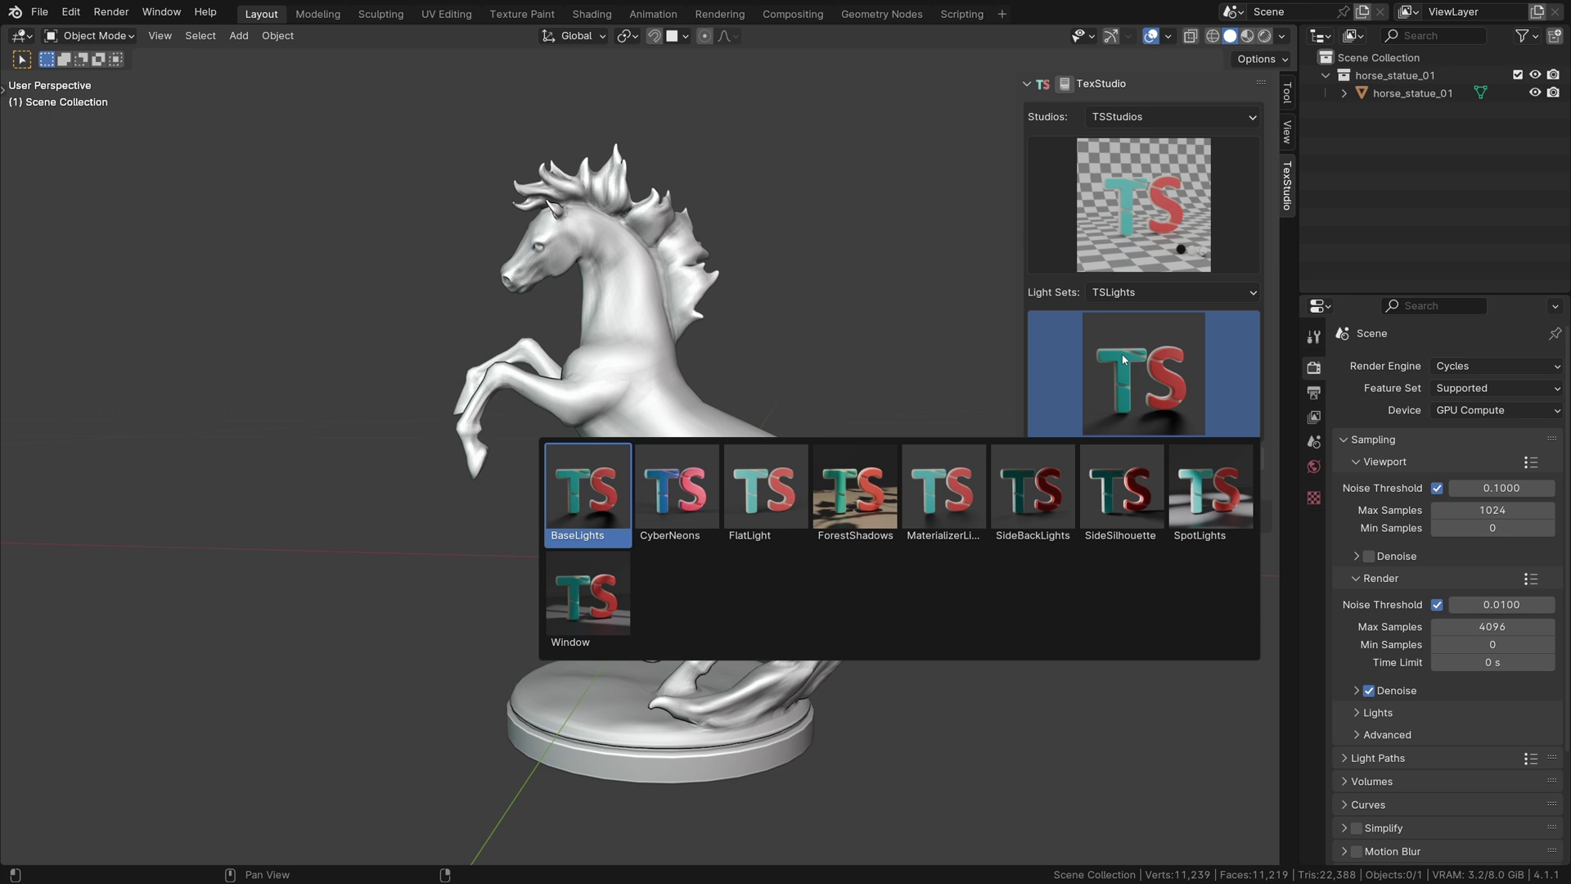
left_click(591, 486)
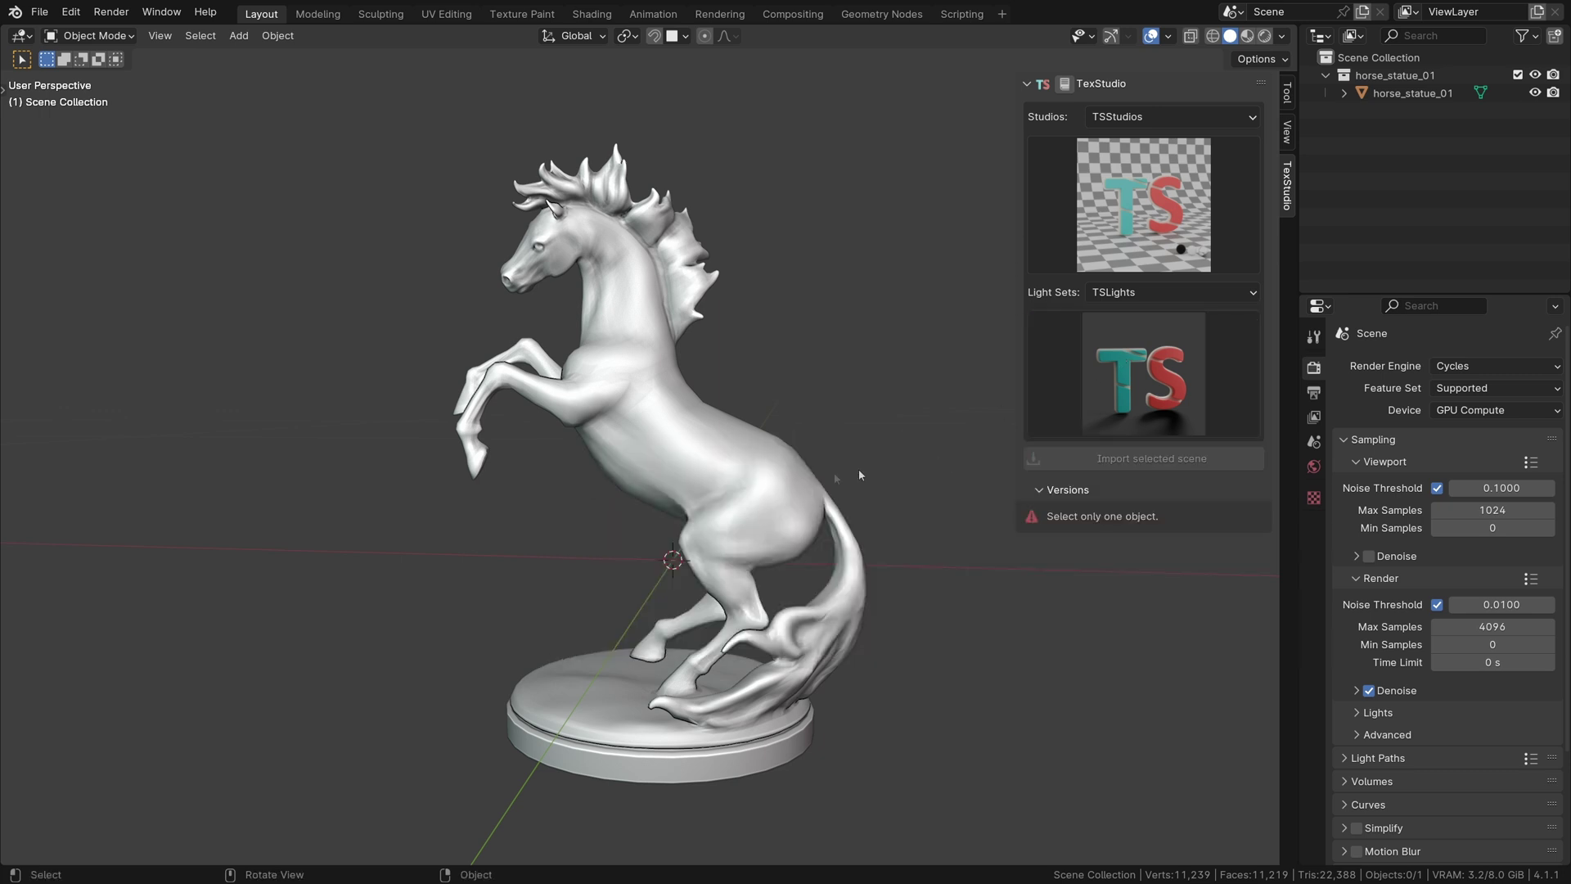
left_click(791, 472)
left_click(1062, 459)
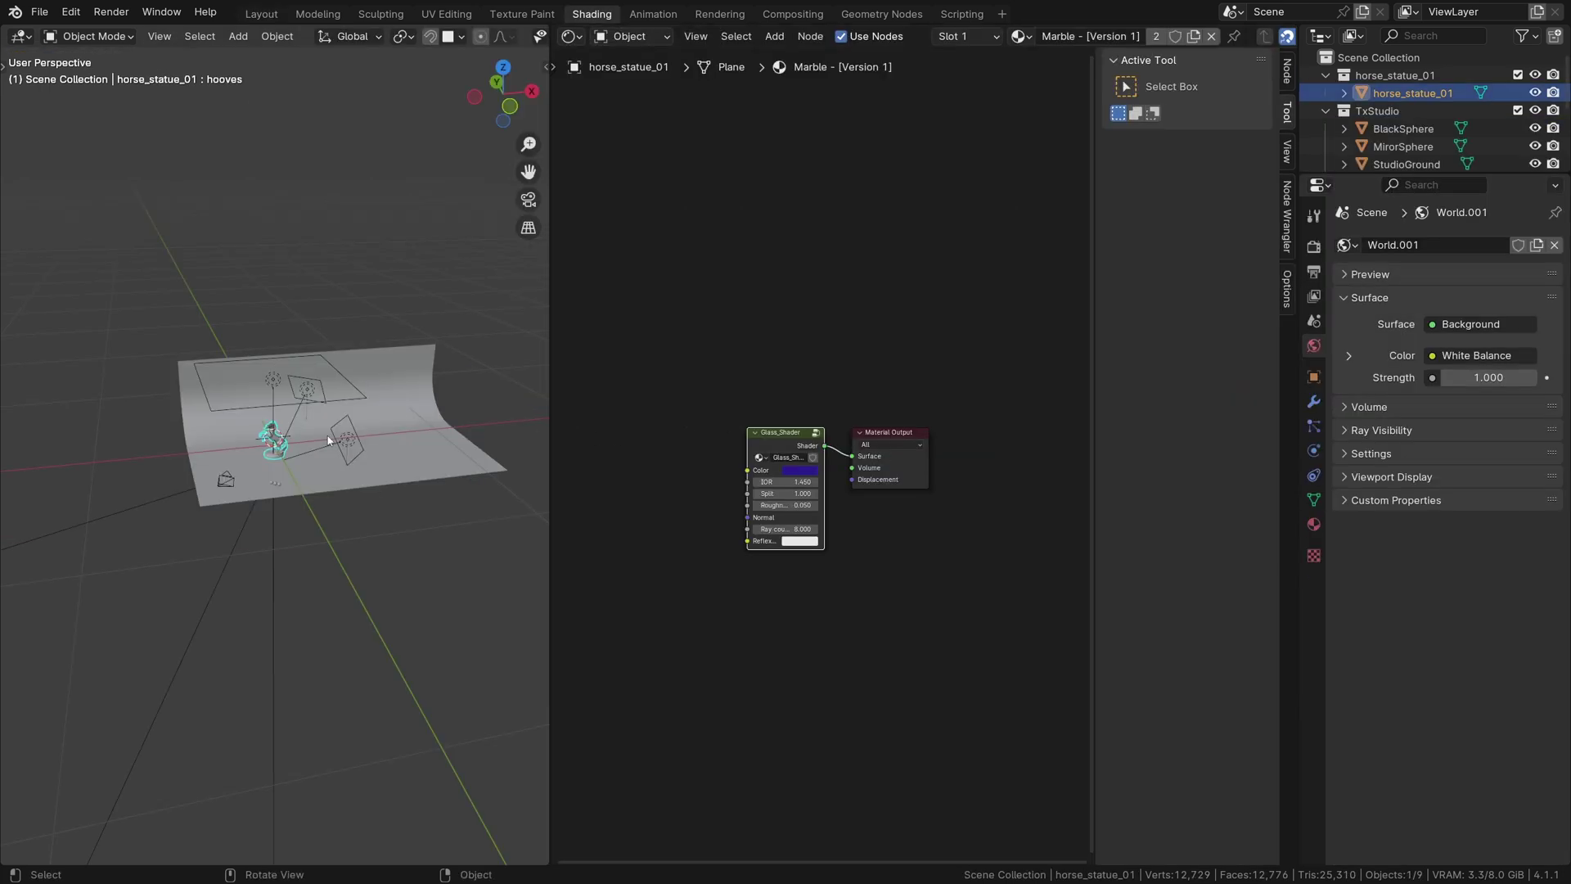
Frame the horse statue in rendered shading, widen the 3D viewport and show the TexStudio controls at a readable width.
key("KP_Decimal")
middle_click_drag(357, 445, 341, 427)
left_click(346, 406)
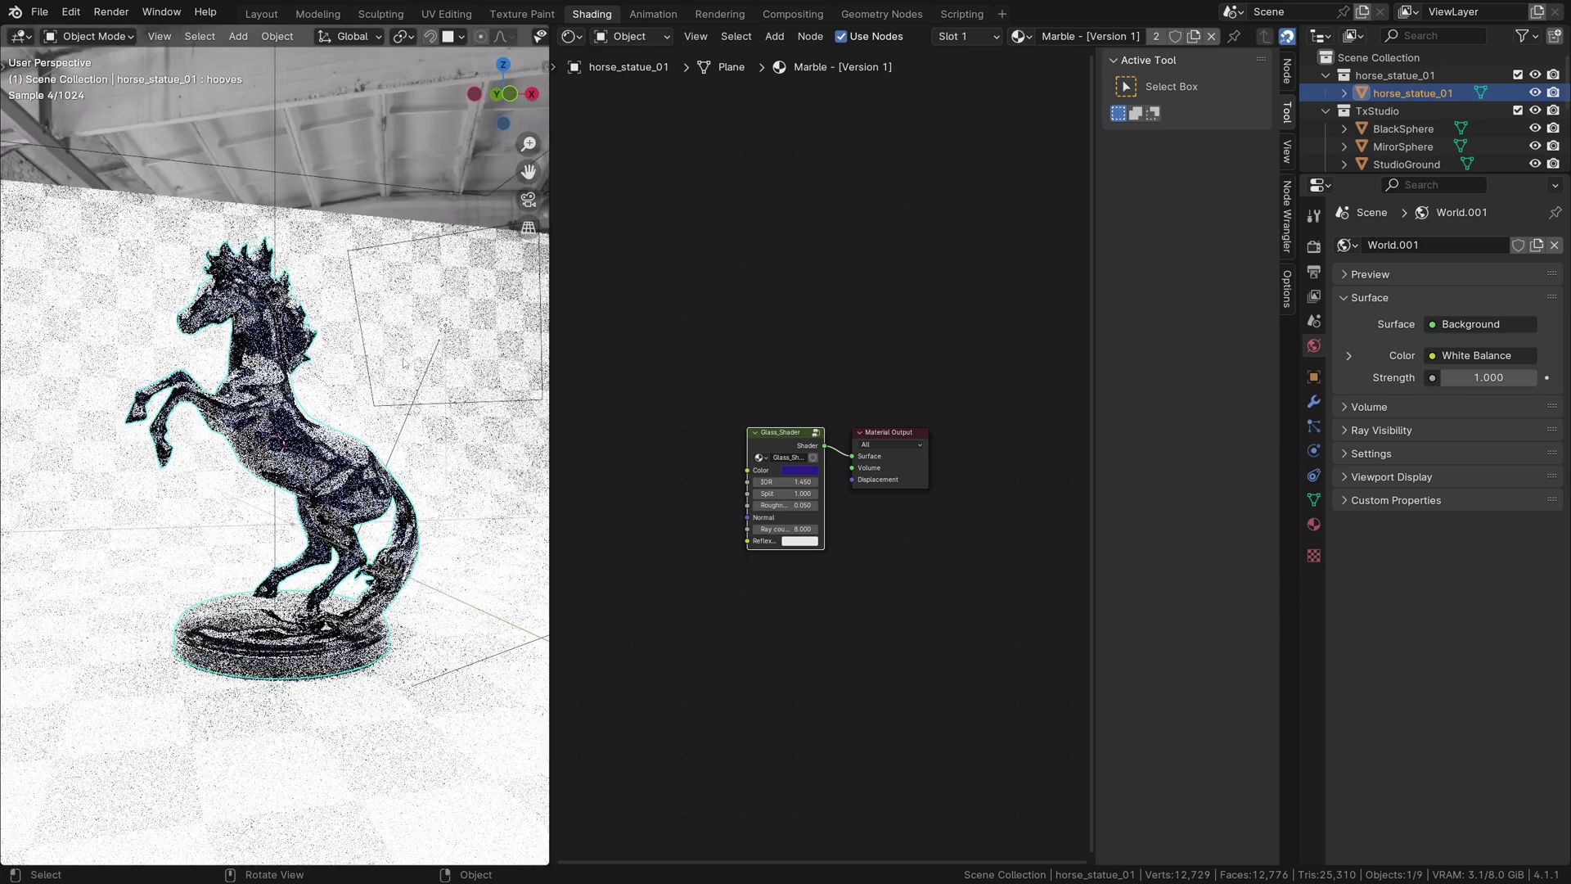
left_click_drag(551, 438, 855, 438)
key("n")
left_click(844, 201)
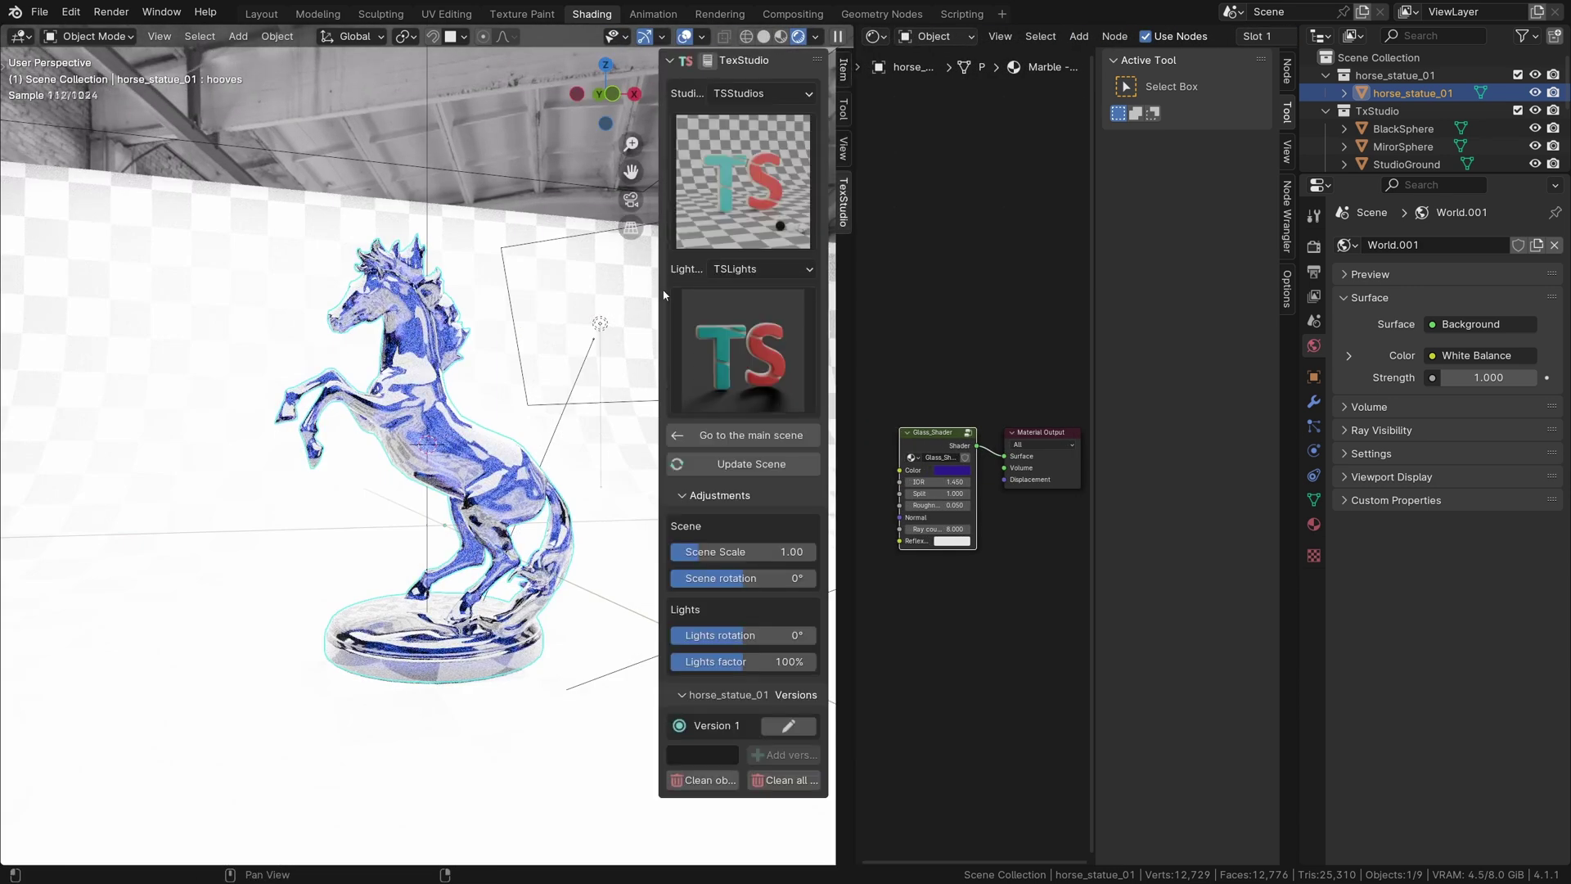
left_click_drag(660, 293, 594, 293)
Set the TexStudio Lights factor to 15% and Lights rotation to 13°.
left_click_drag(651, 661, 621, 661)
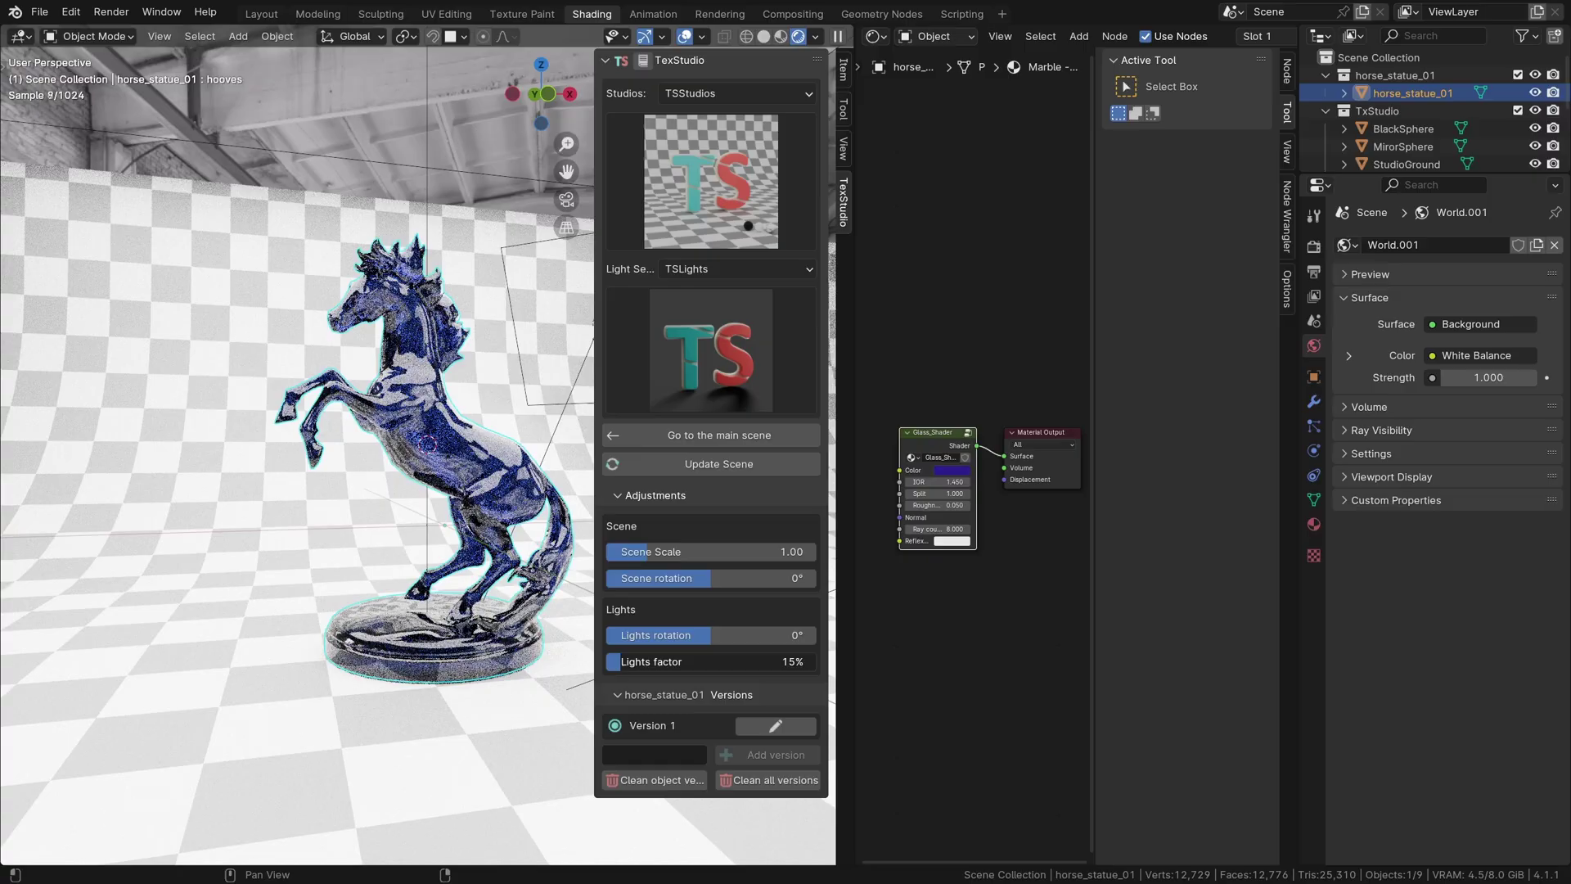
scroll(491, 491, "down", 4)
middle_click_drag(491, 491, 491, 520)
mouse_move(698, 636)
left_mouse_down()
mouse_move(759, 636)
mouse_move(705, 636)
left_mouse_up()
scroll(528, 538, "up", 3)
scroll(497, 562, "up", 2)
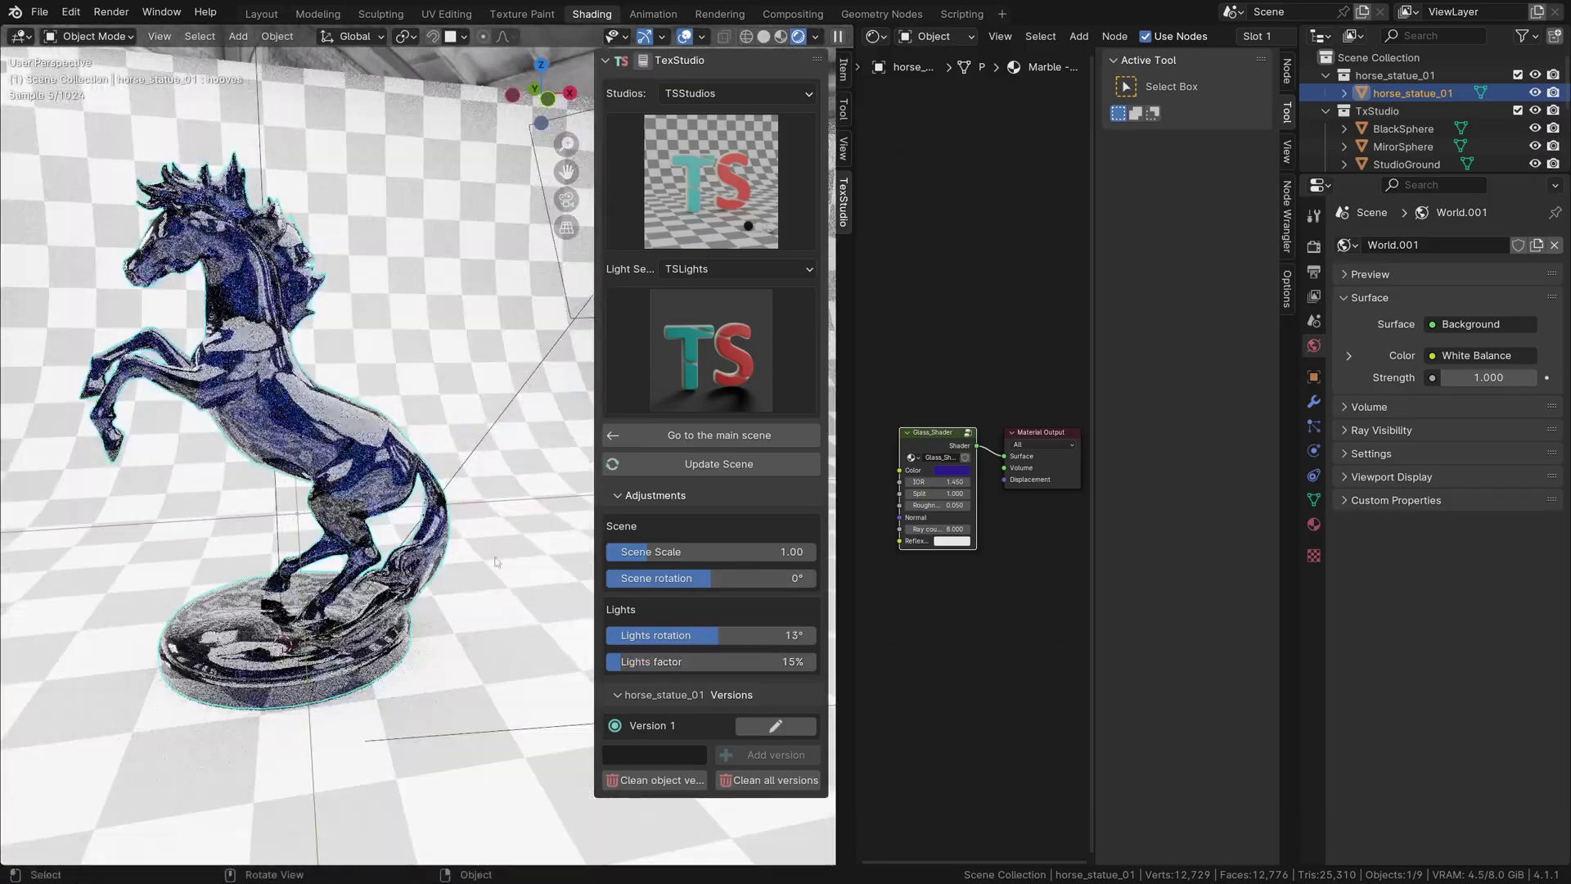
Set the TexStudio Scene Scale to 0.70 and Lights rotation to -161°.
left_click_drag(704, 552, 666, 552)
middle_click_drag(491, 564, 548, 539, "shift")
left_click_drag(695, 636, 618, 635)
Update the TexStudio scene with the WhiteLab studio and the SideSilhouette light set.
left_click(733, 229)
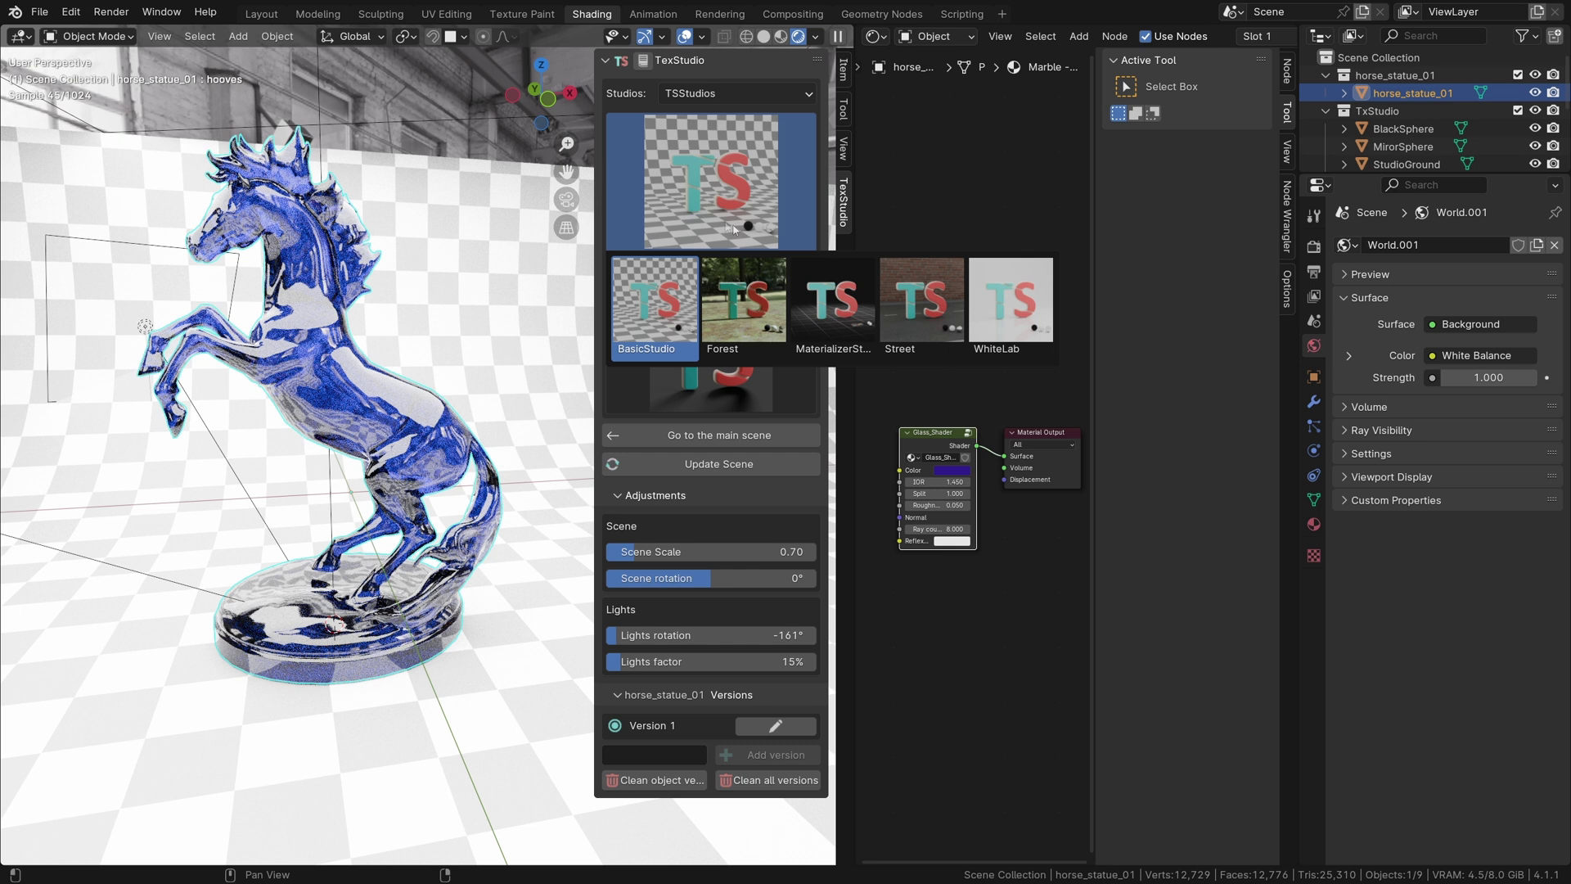
left_click(1025, 317)
left_click(768, 340)
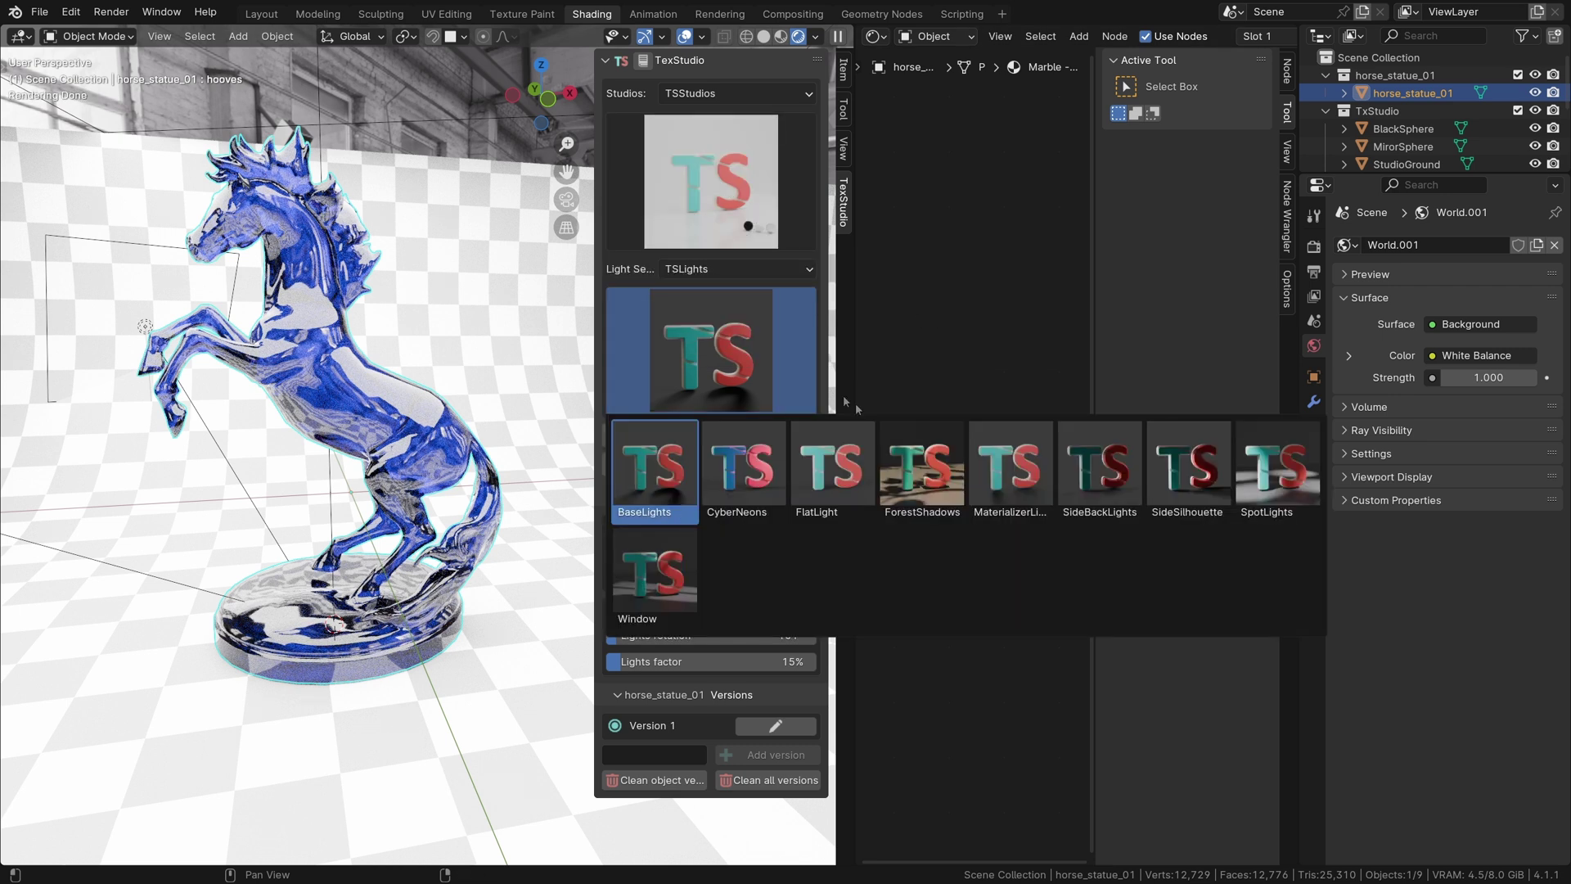
left_click(1206, 481)
left_click(690, 467)
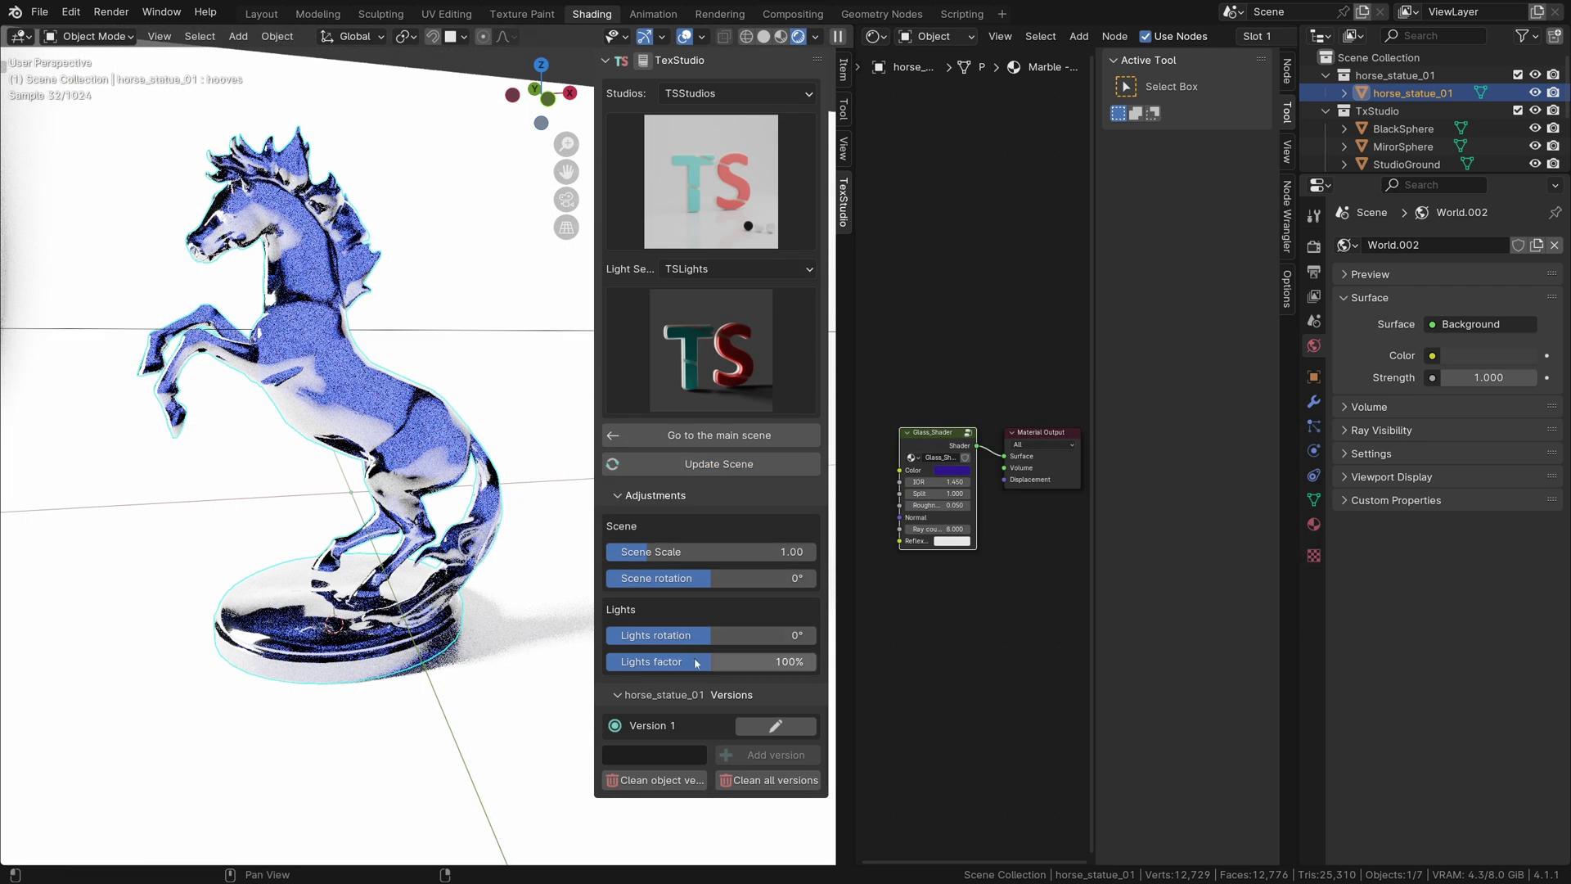
Set the Lights factor to 2% and the Scene Scale to 0.56 for the WhiteLab studio.
left_click_drag(696, 664, 610, 664)
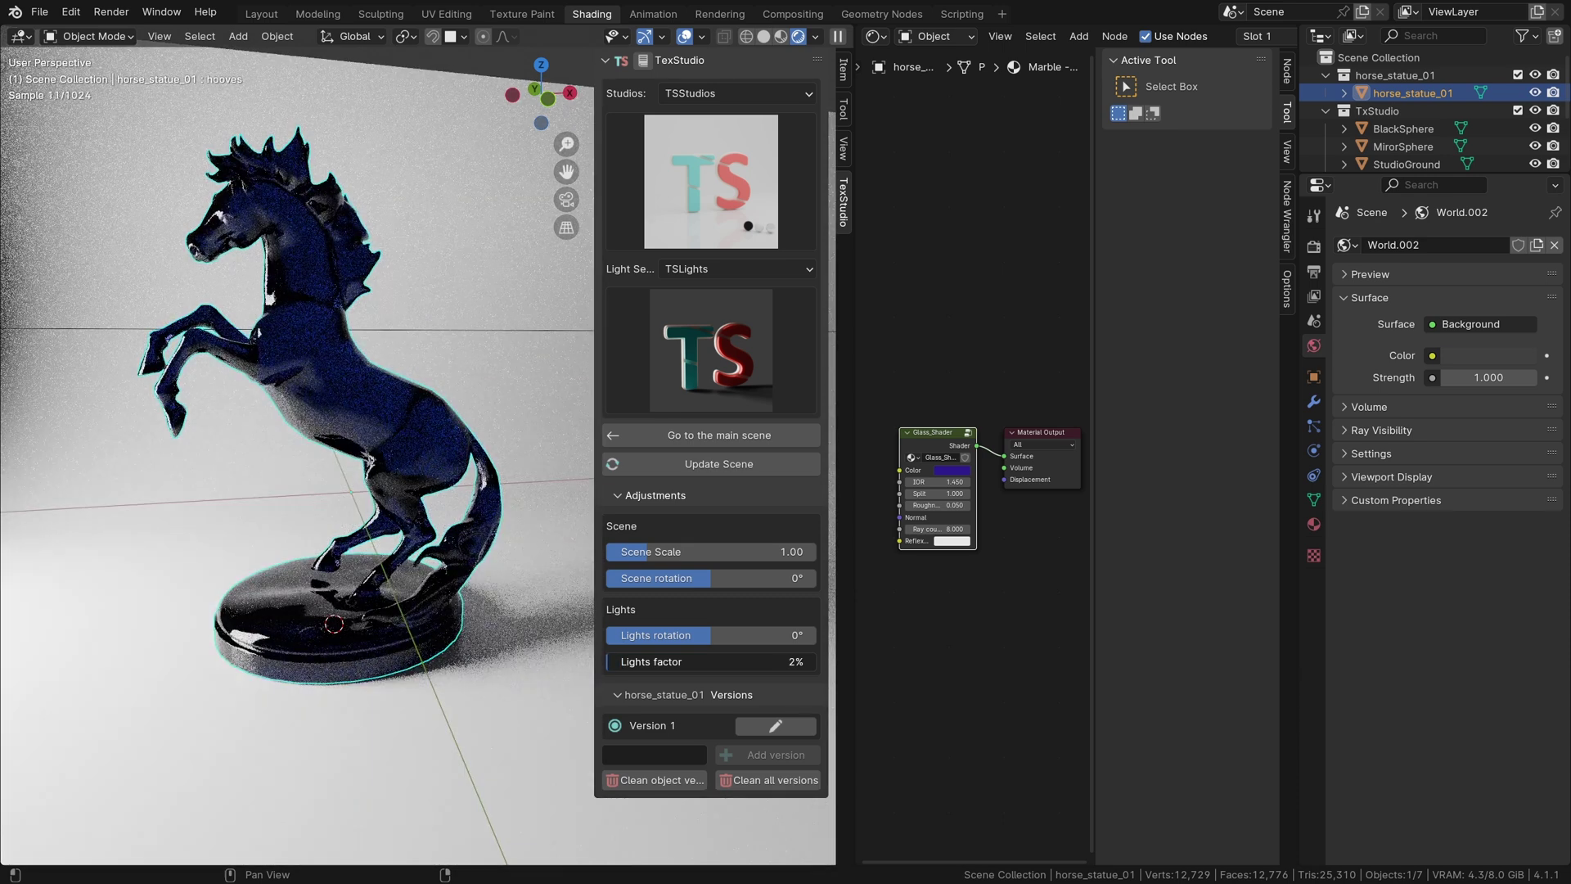
scroll(387, 589, "down", 6)
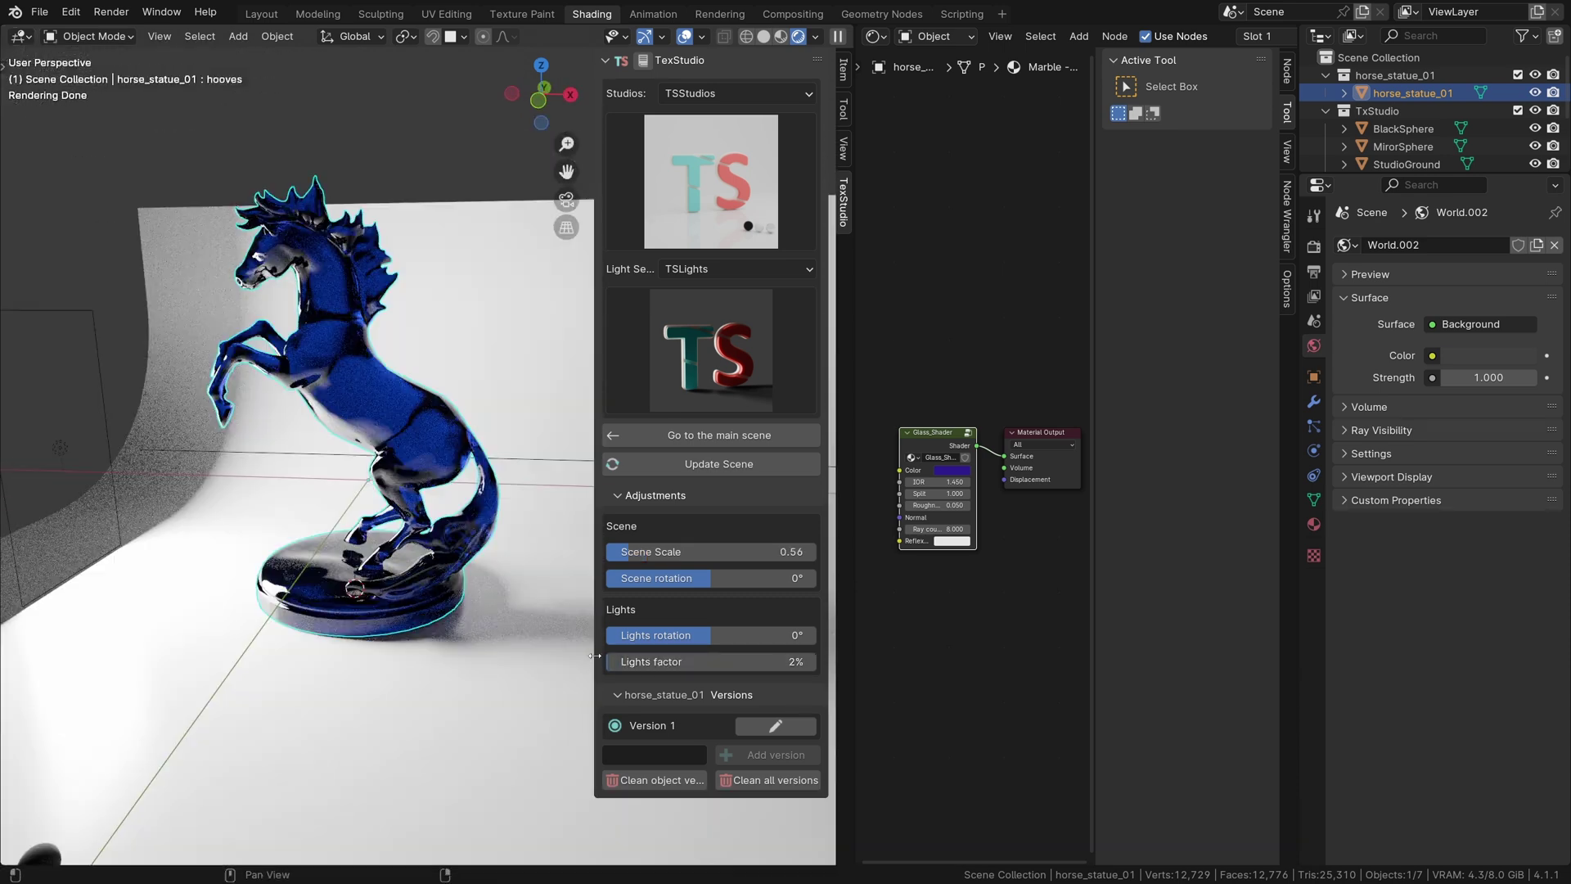
Rename the horse statue's Version 1 as Blue and add a second version named Red.
left_click_drag(594, 683, 556, 683)
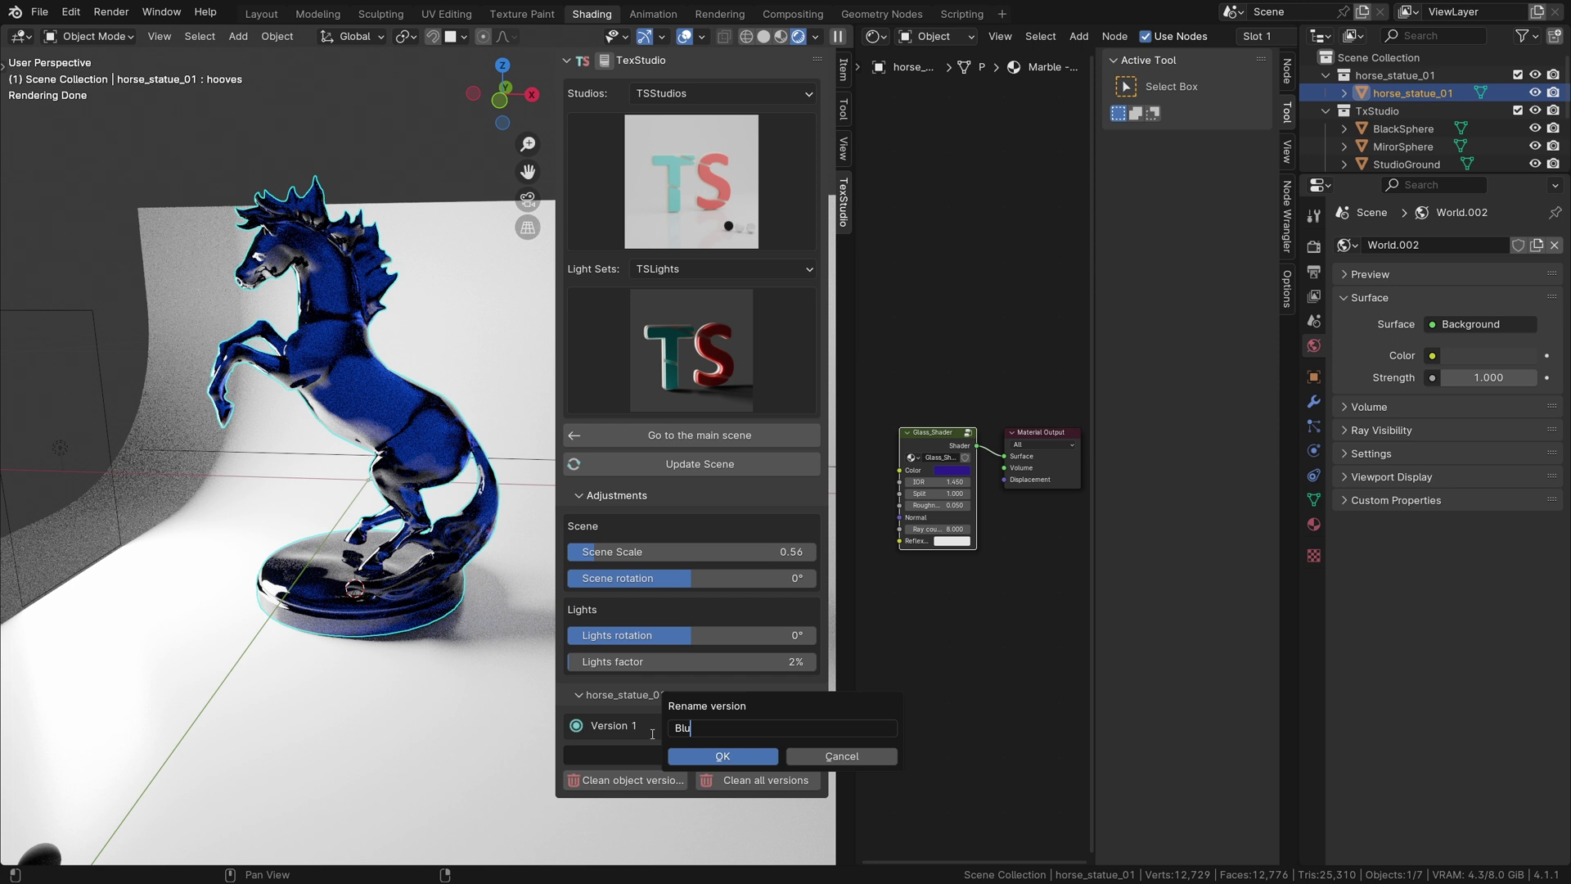
left_click(692, 756)
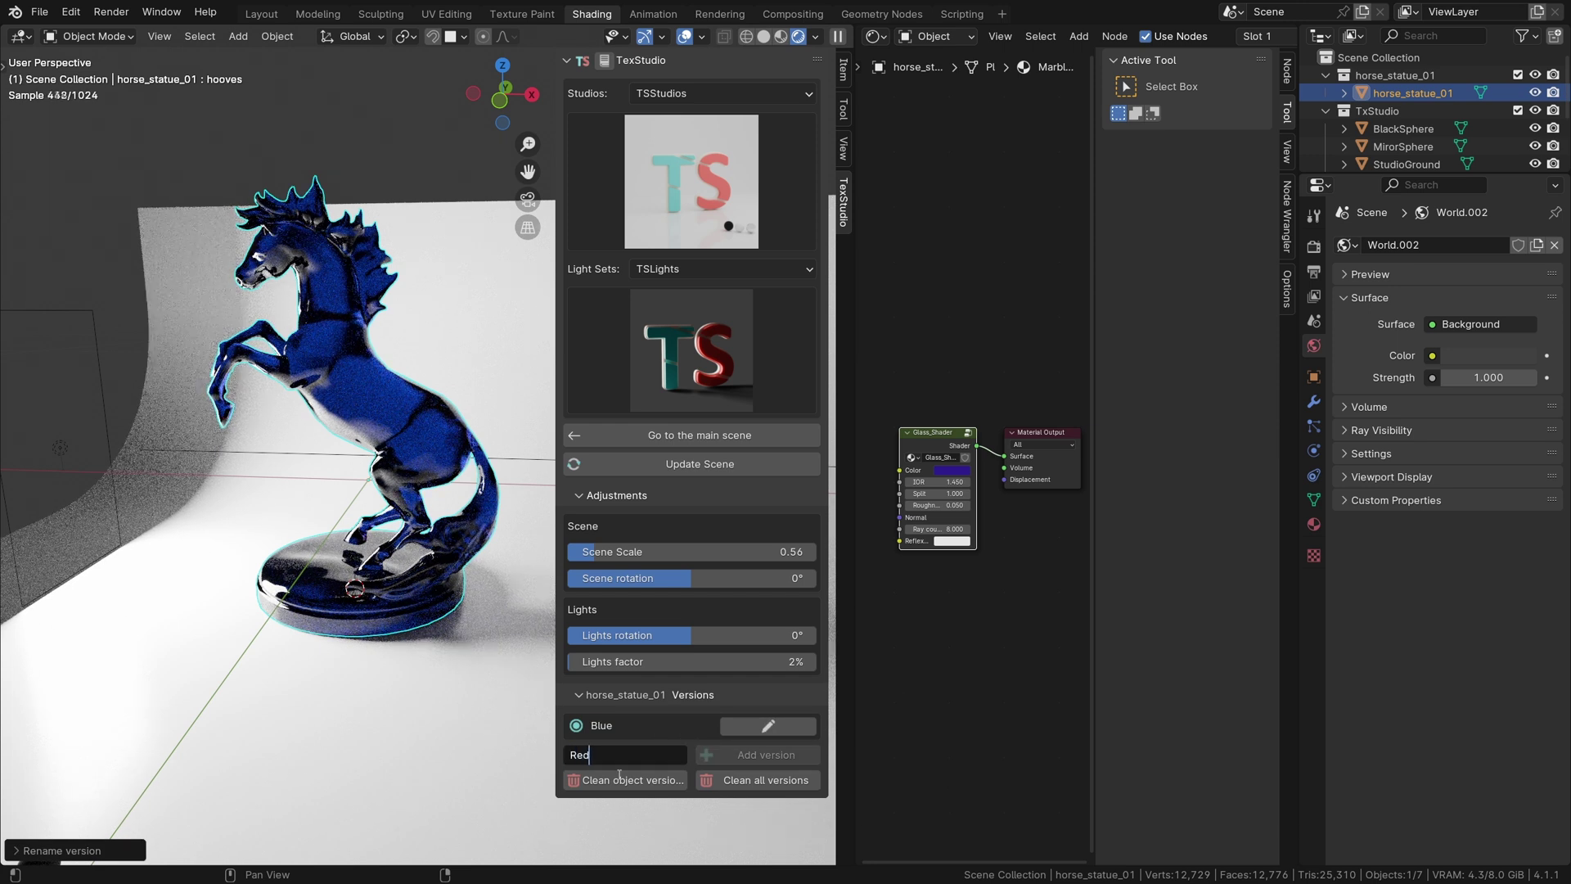
left_click(714, 757)
Change the Red version's Glass_Shader color to dark red with hue 0.999, saturation 0.978 and value 0.273.
key("n")
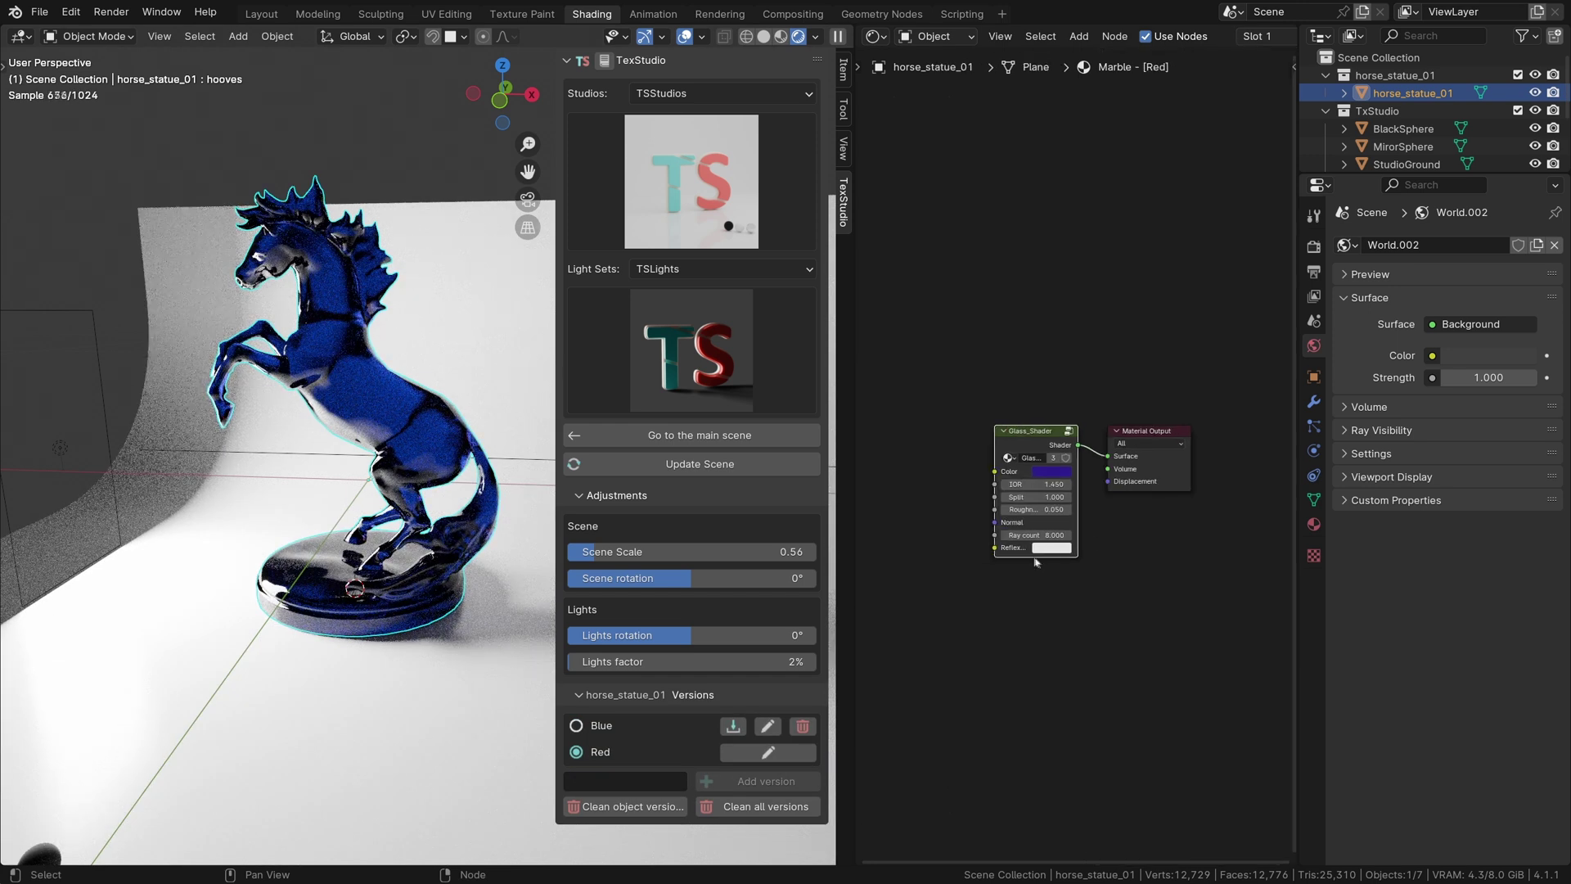
scroll(1052, 499, "up", 11)
middle_click_drag(1037, 491, 1116, 453)
left_click(1122, 460)
left_click_drag(1264, 212, 1266, 210)
left_click(1267, 298)
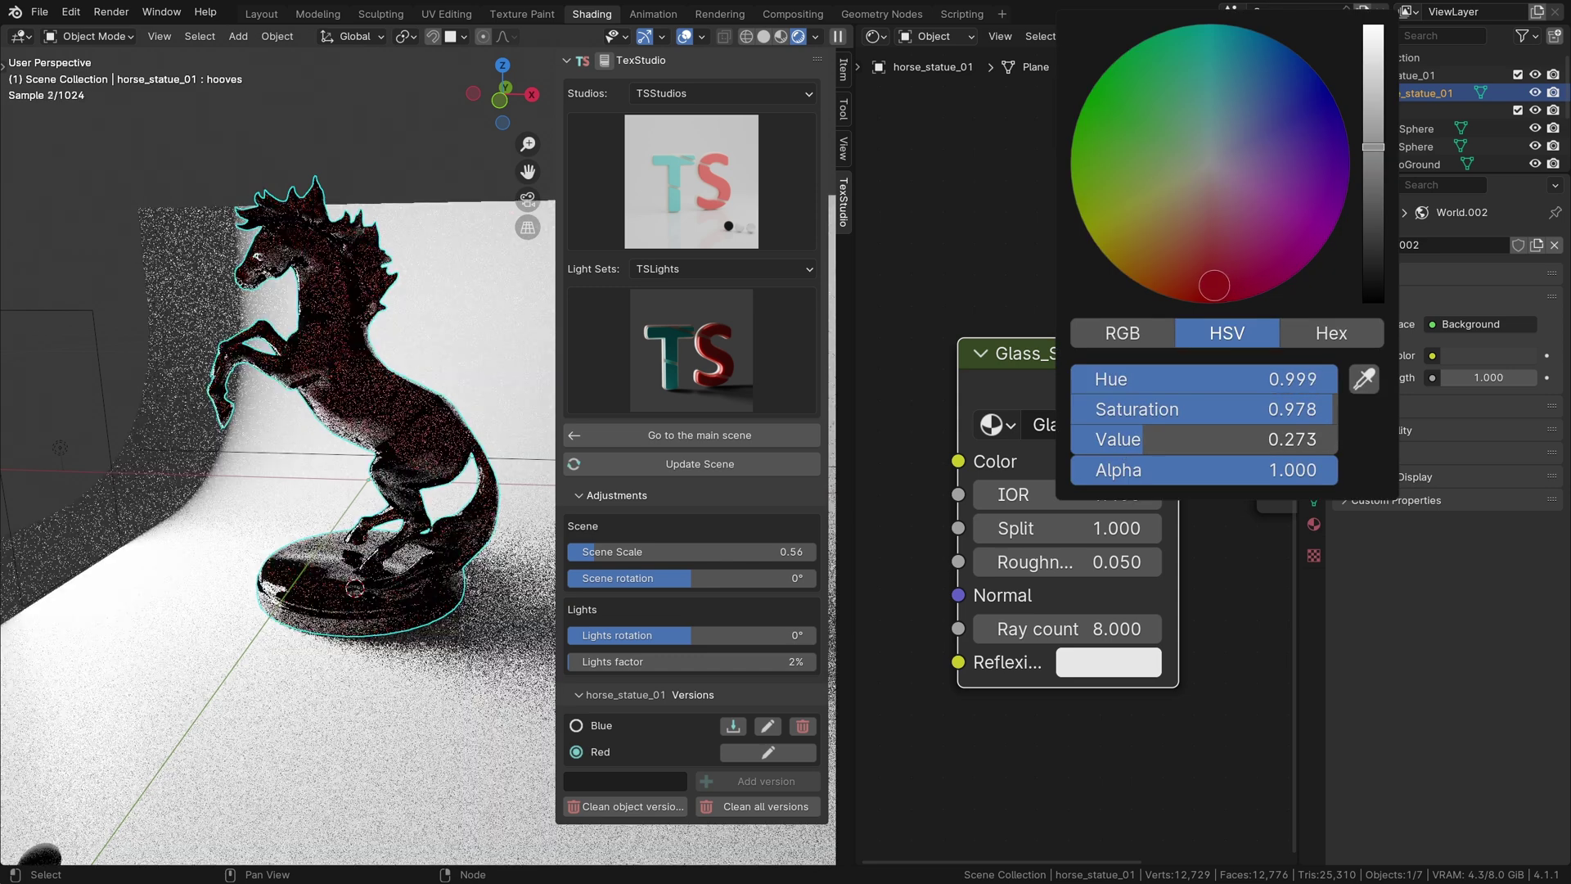
Compare the statue's versions by applying Blue and switching back to Red.
left_click(733, 726)
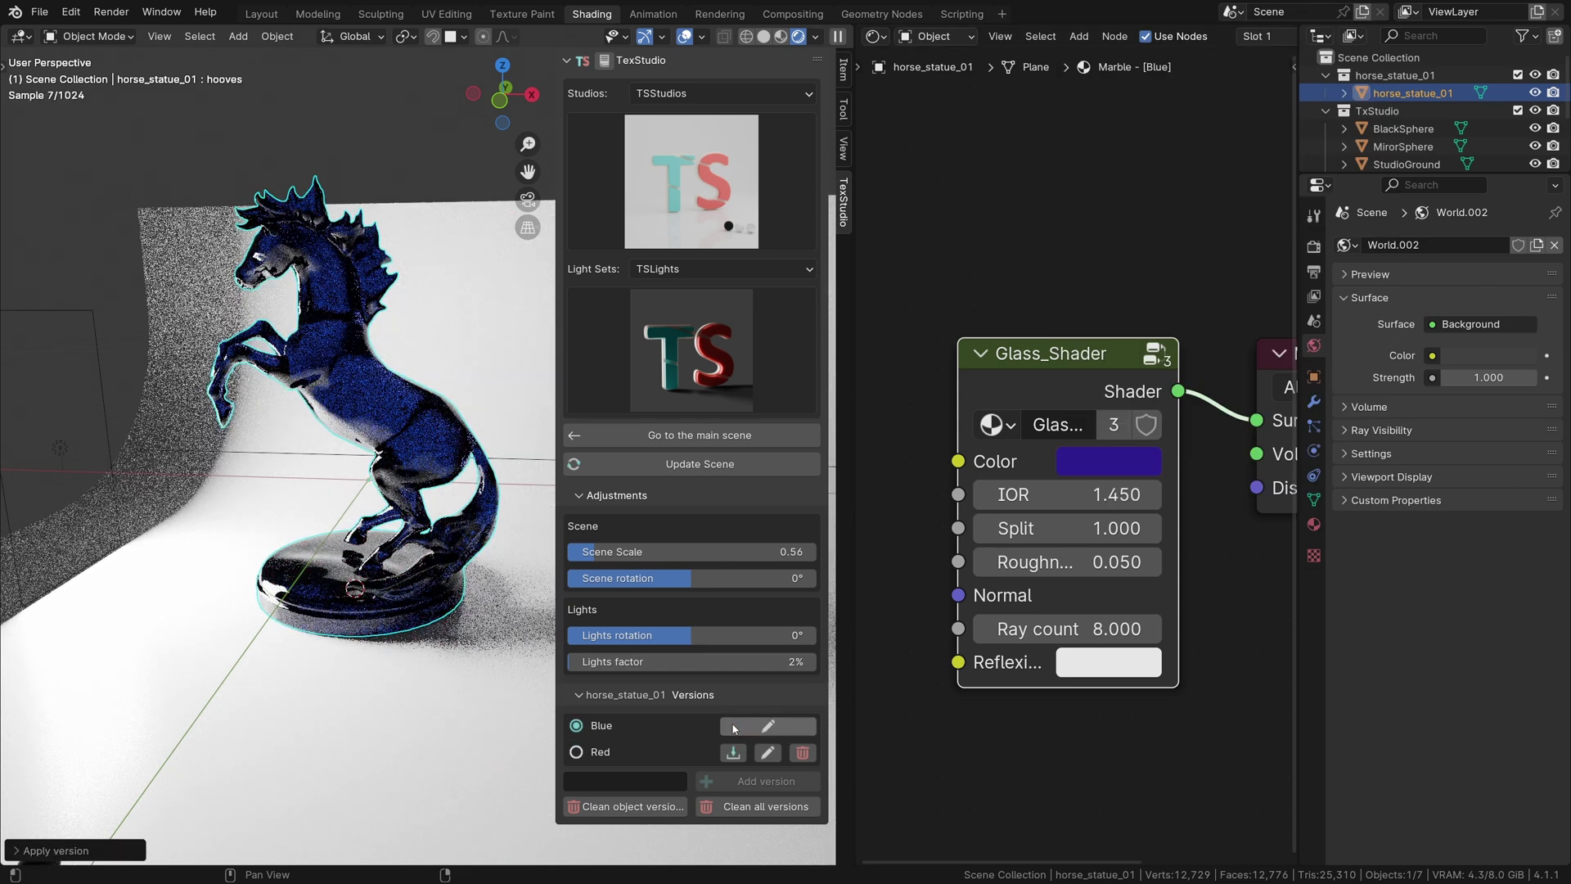
left_click(733, 752)
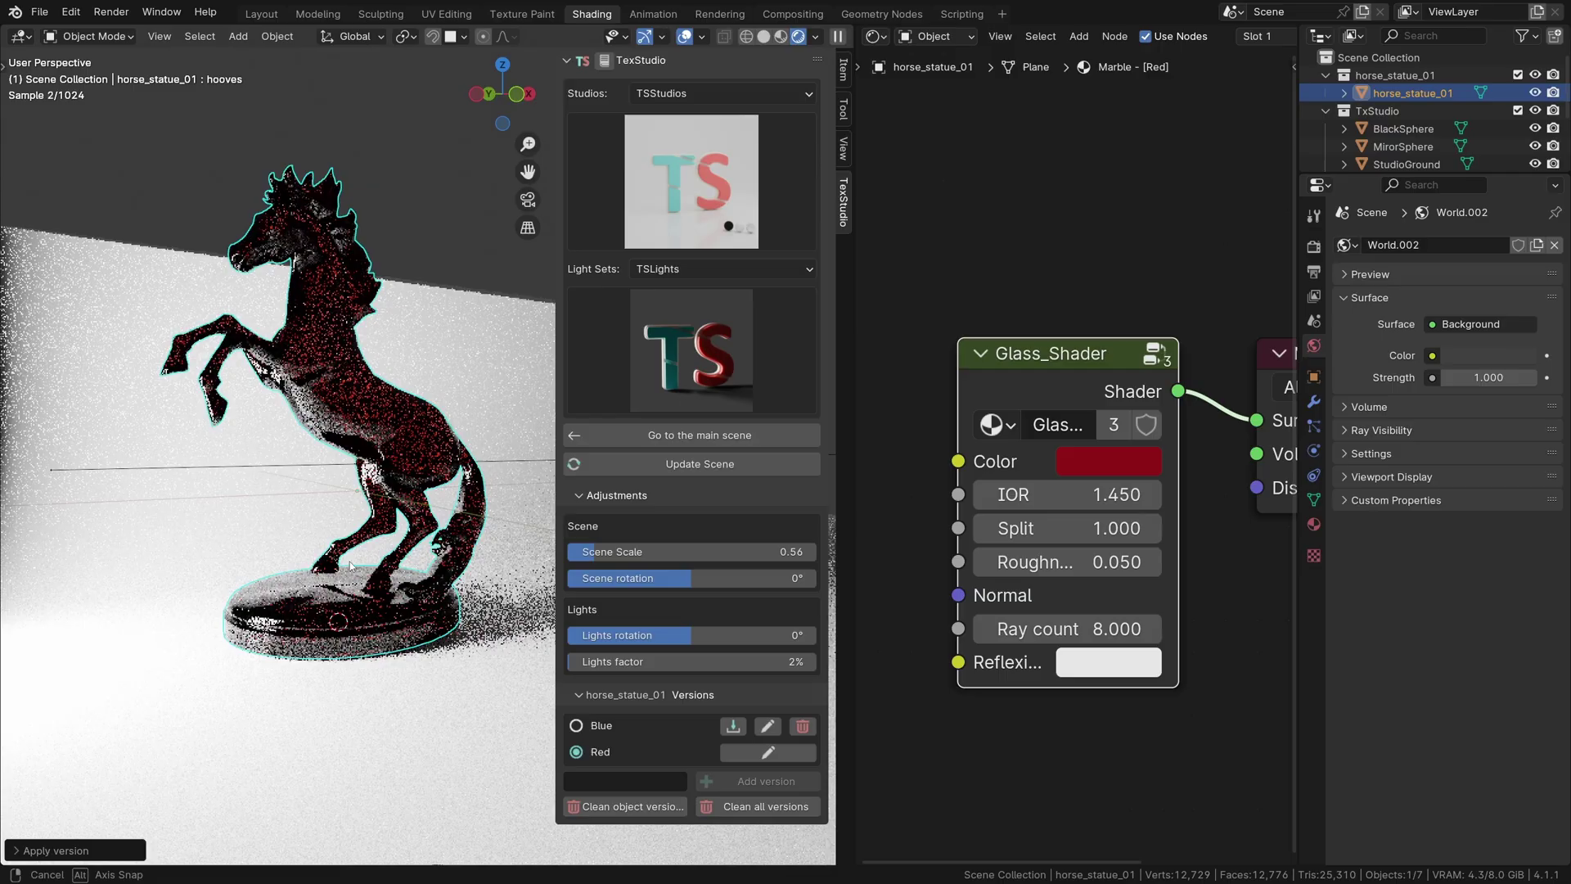